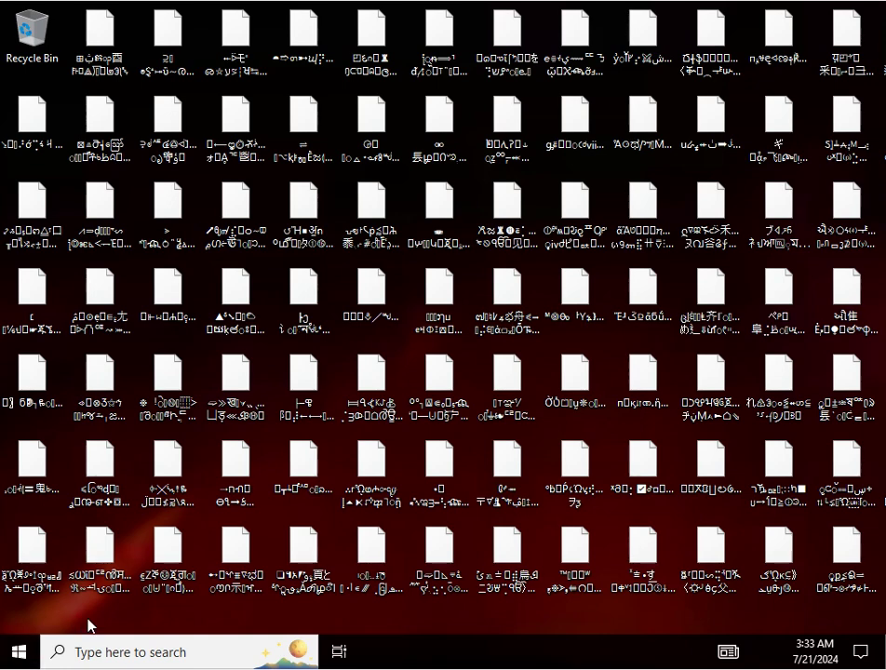
Launch Task Manager from the Windows taskbar
right_click(165, 659)
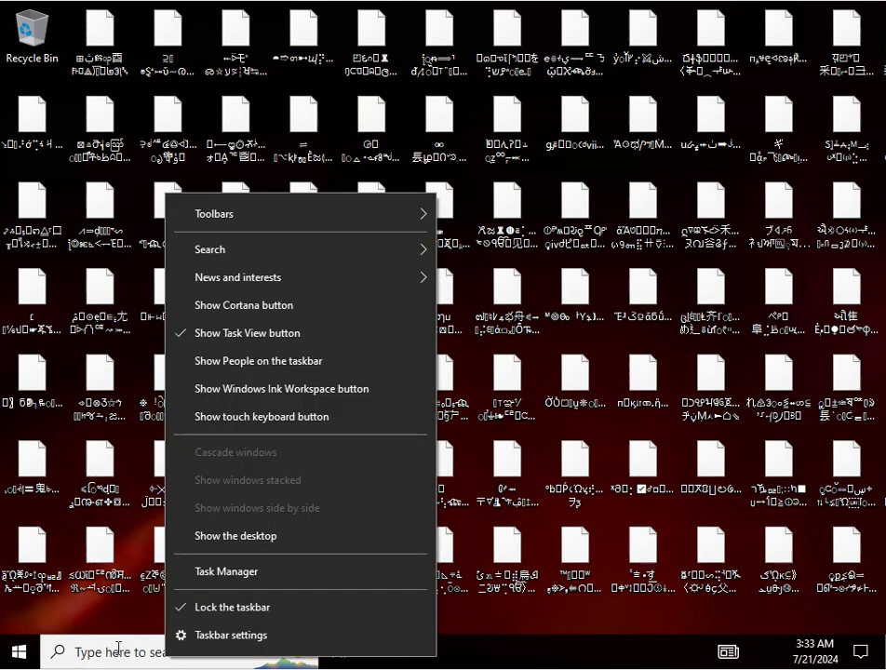
right_click(119, 655)
right_click(109, 653)
right_click(97, 657)
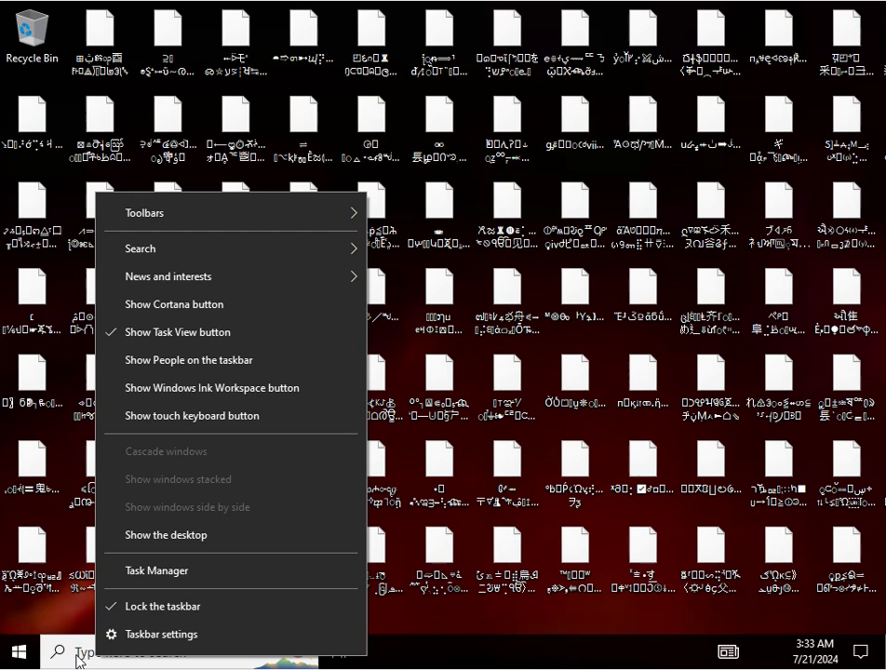
right_click(77, 657)
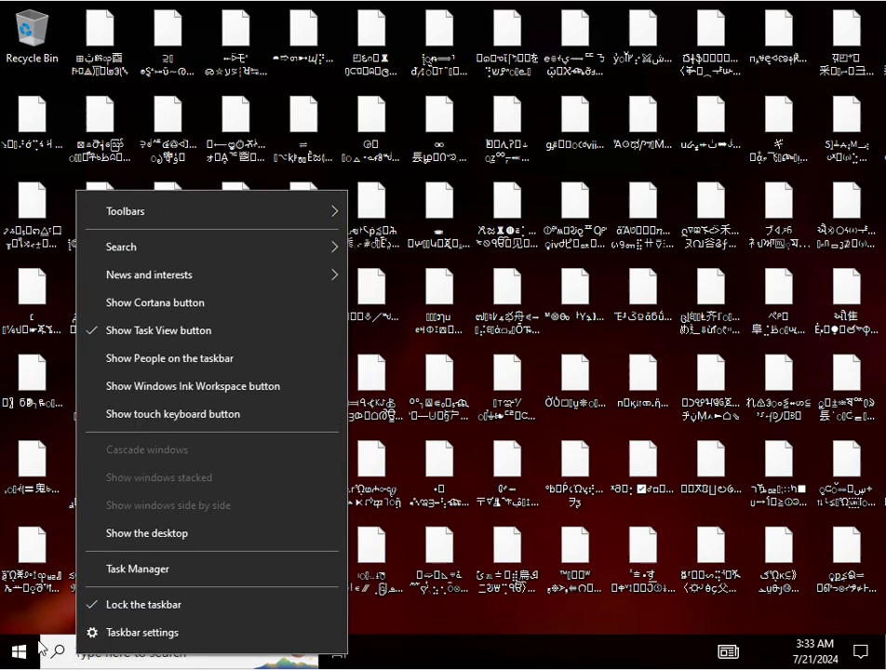
click(170, 567)
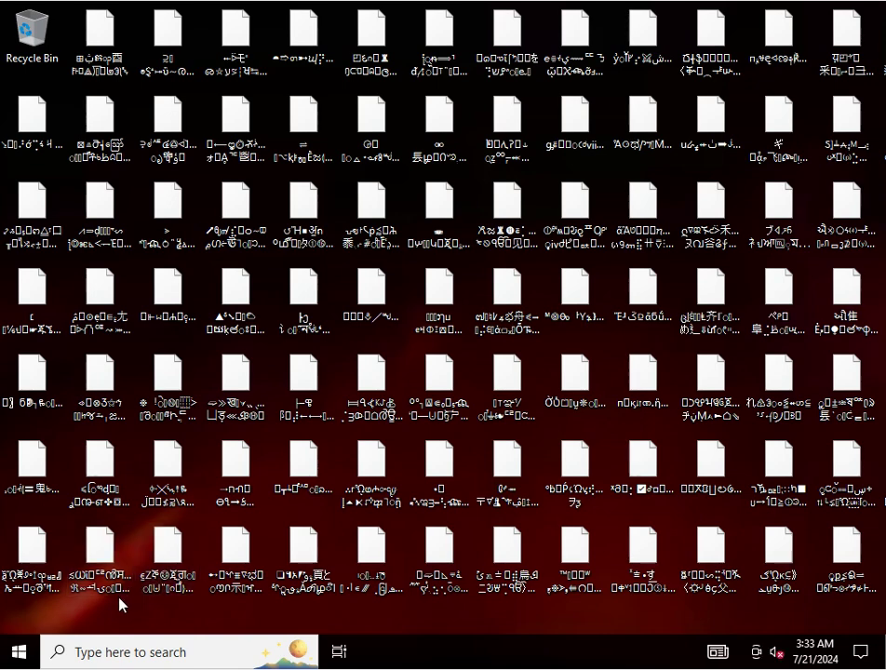
Try to search Windows for "d" from the taskbar
right_click(119, 655)
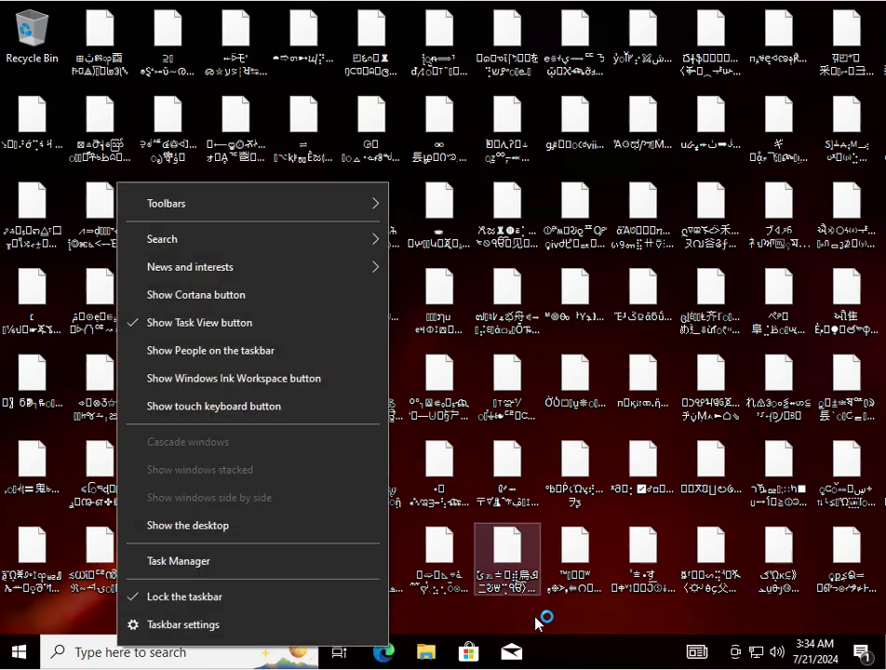
click(577, 639)
click(125, 651)
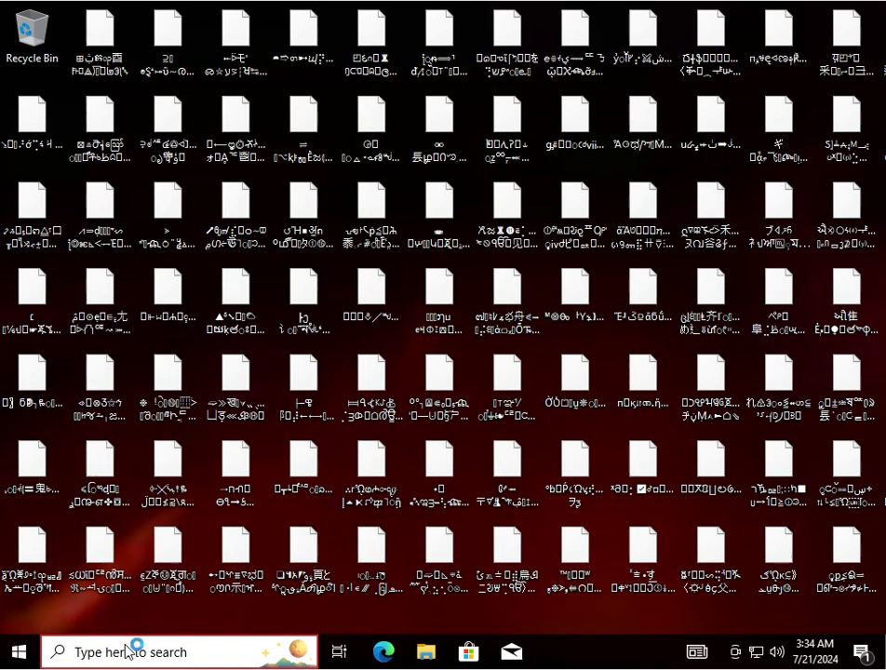
key(shift+F10)
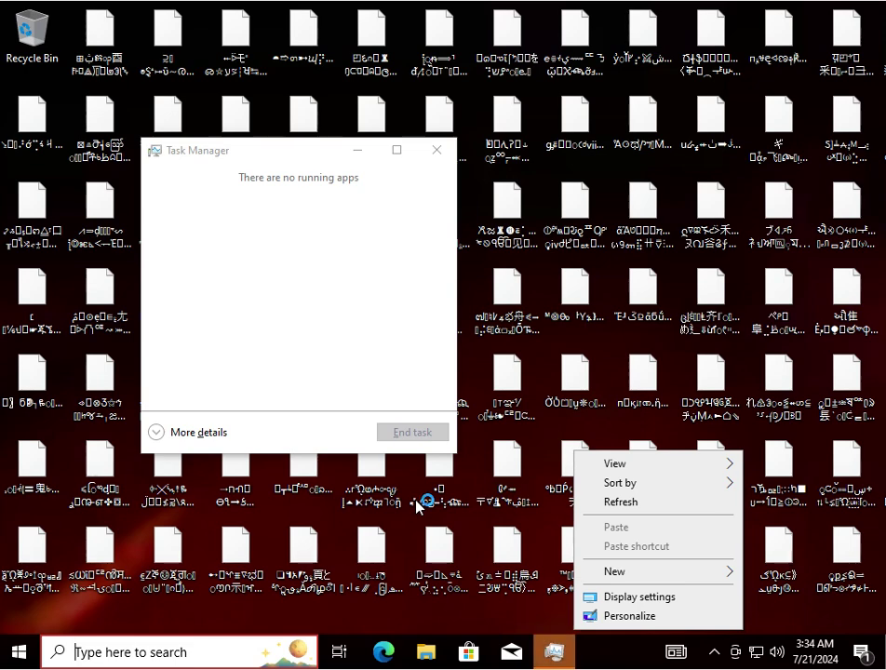
text(d)
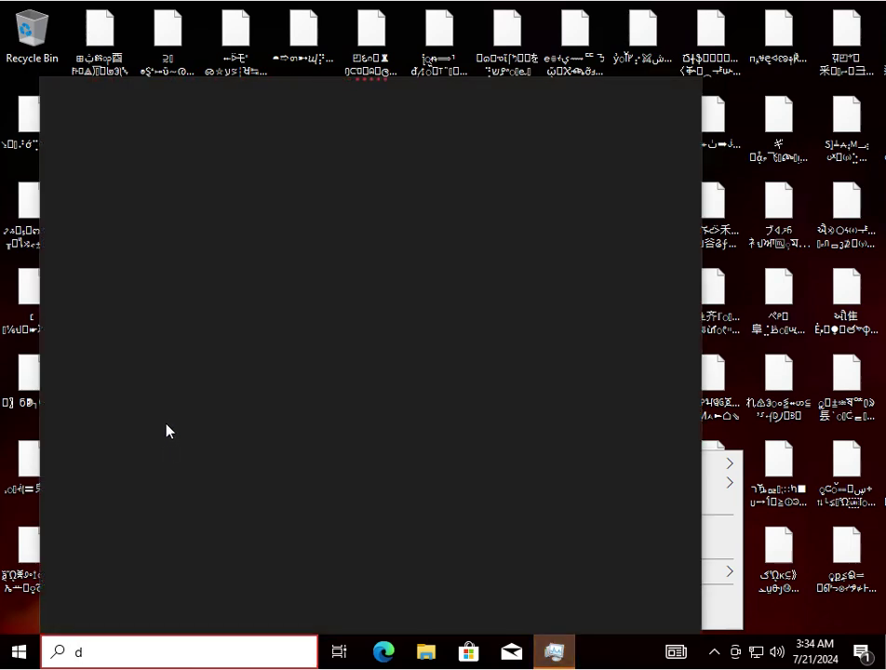
key(BackSpace)
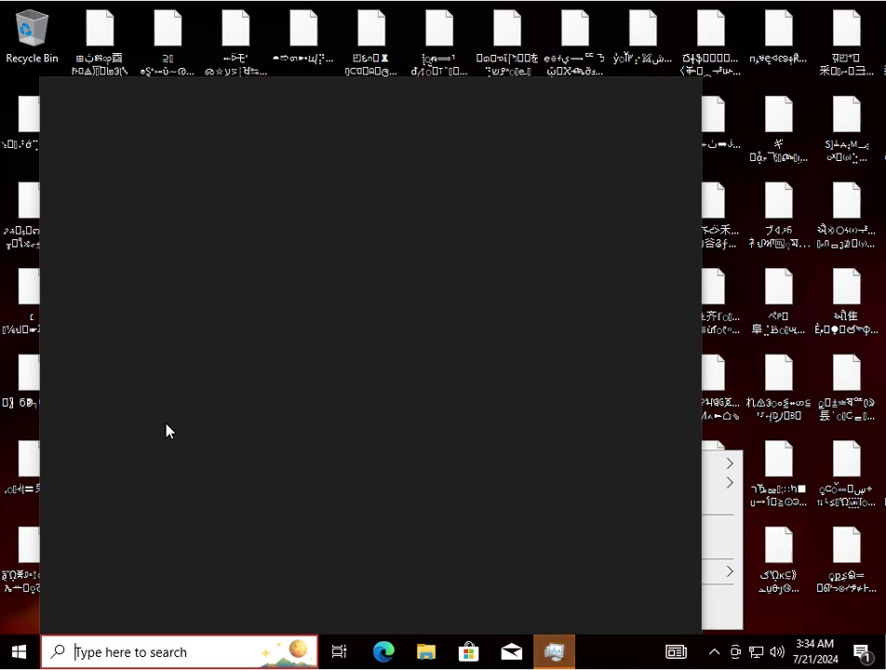
text(d)
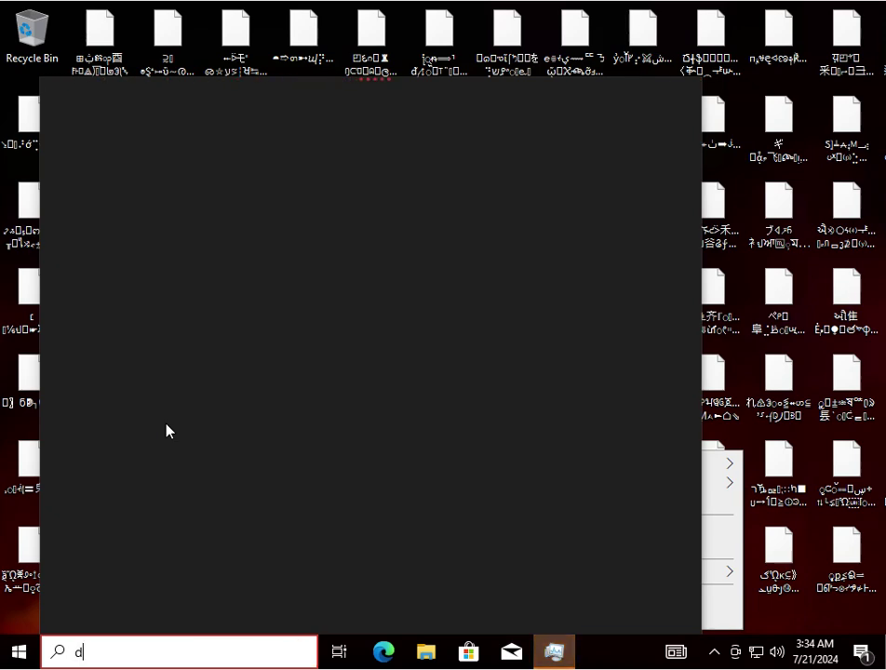
key(BackSpace)
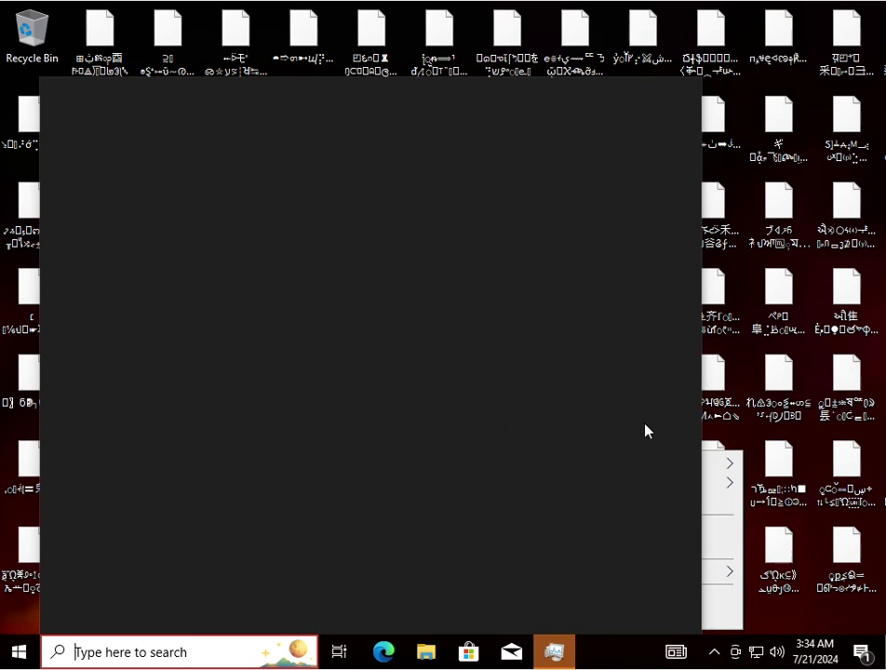
text(d)
Look through the installed apps in the Start menu and the pinned and frequent locations of File Explorer
click(16, 658)
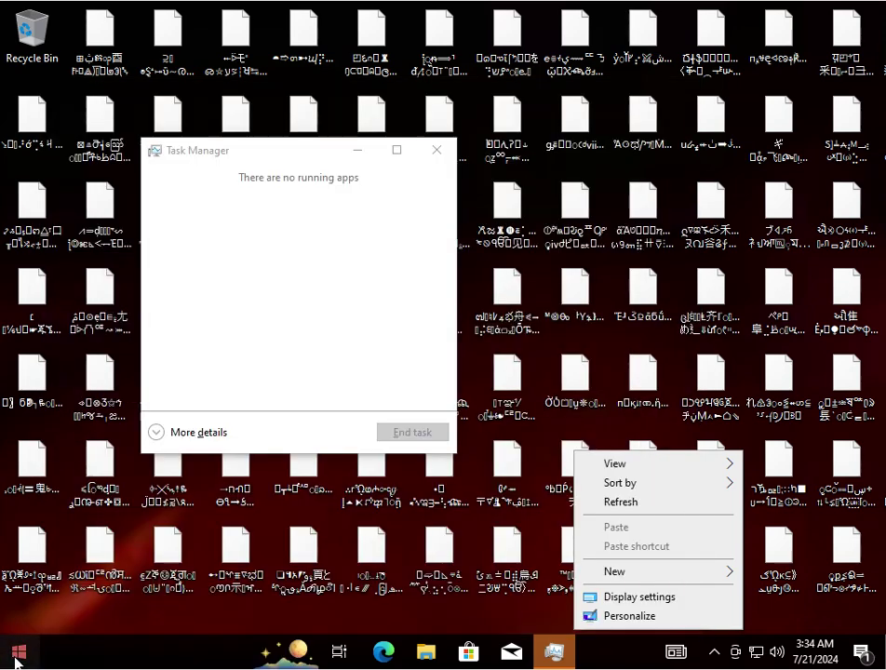
click(16, 658)
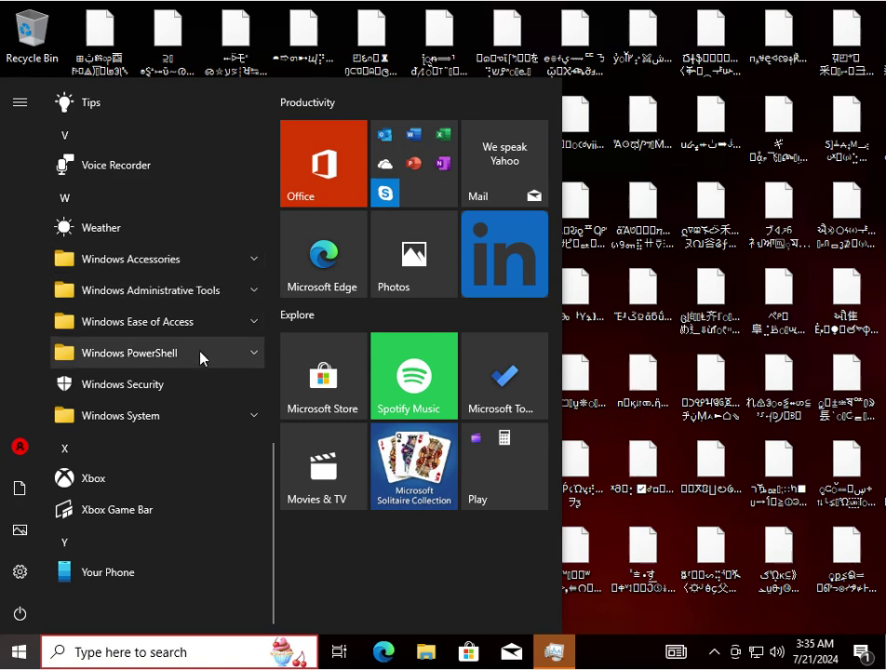
scroll(193, 411, up, 1)
scroll(194, 411, up, 3)
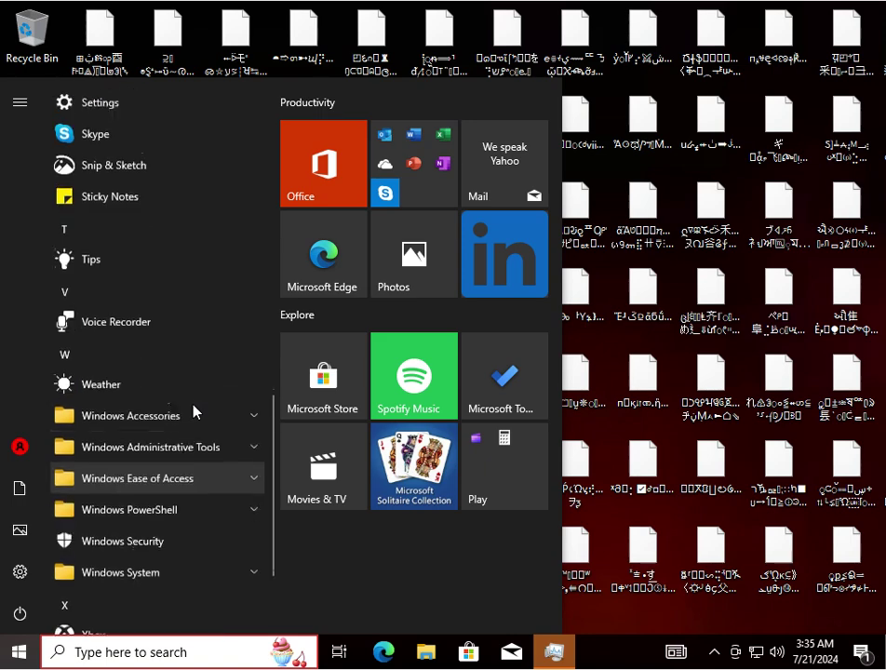
scroll(194, 412, down, 2)
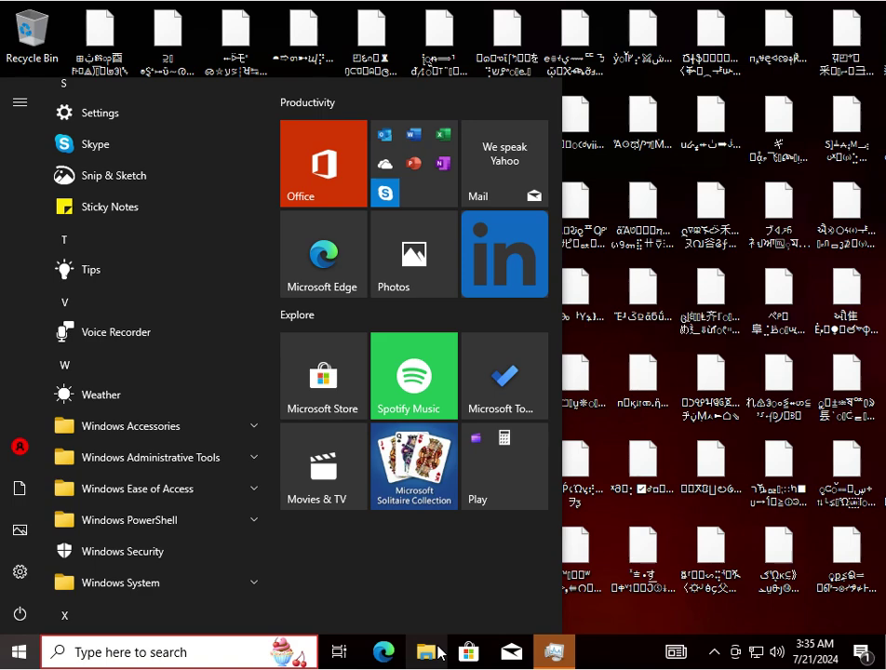
right_click(442, 655)
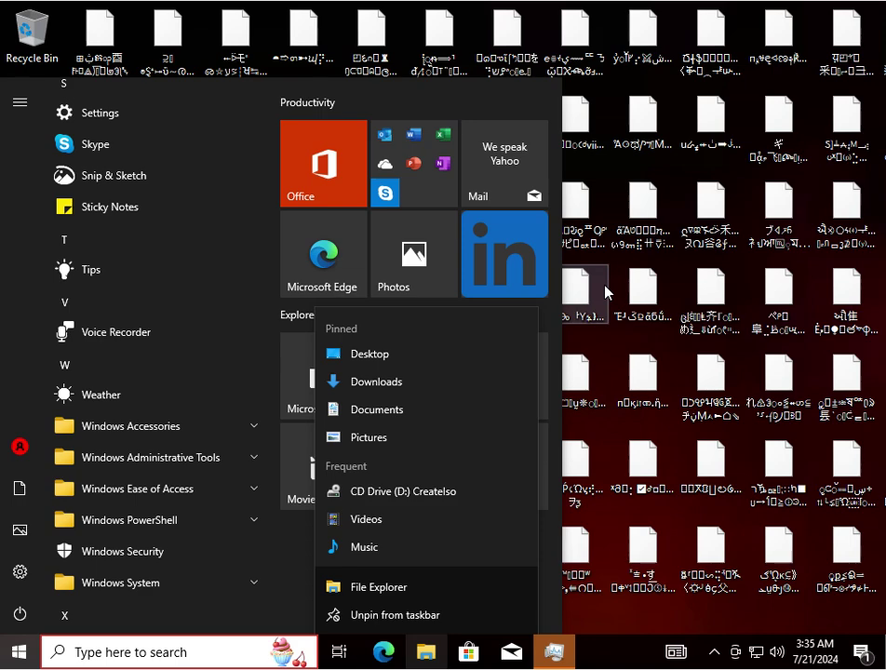
right_click(378, 519)
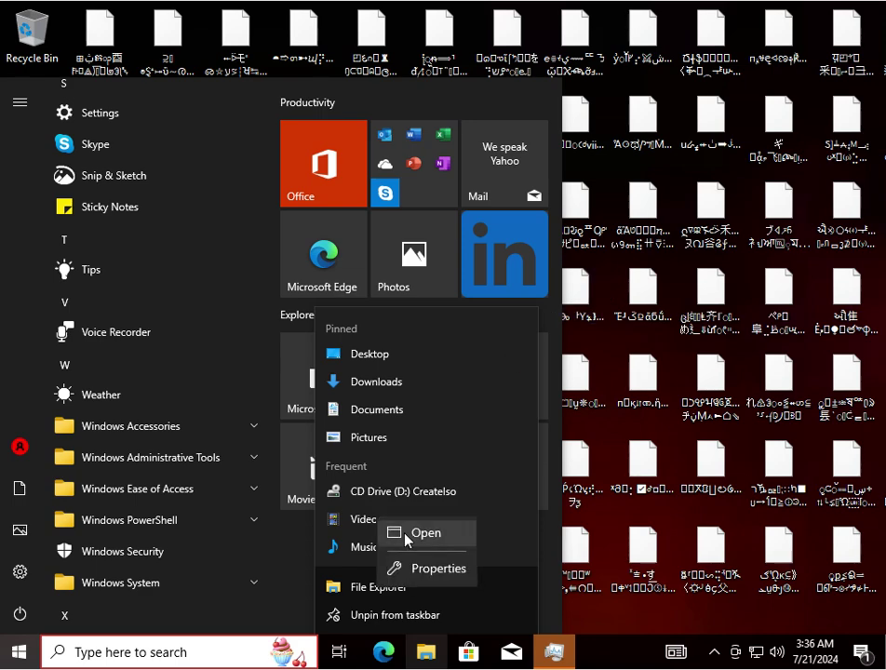
click(16, 565)
mouse_move(16, 565)
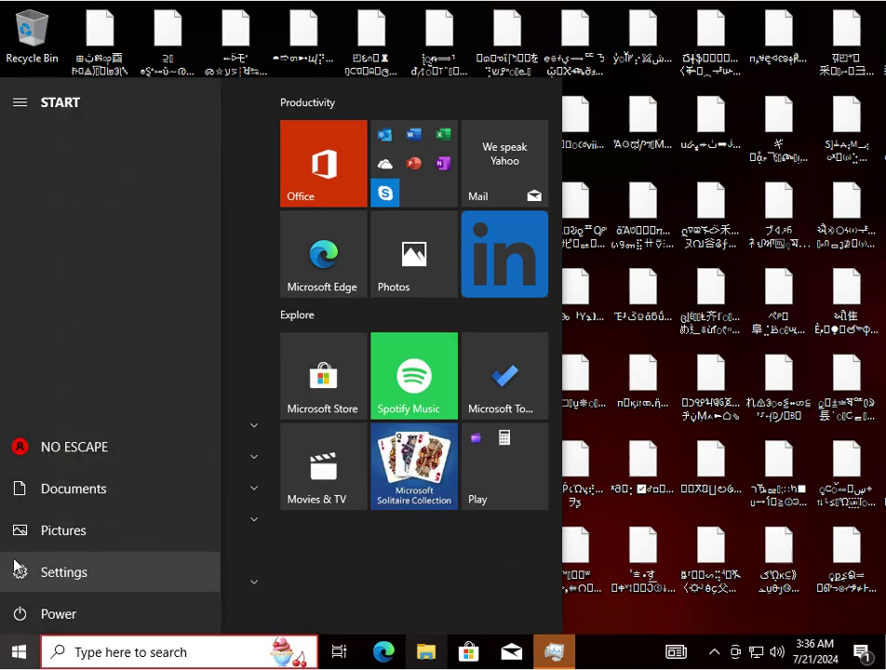
right_click(16, 566)
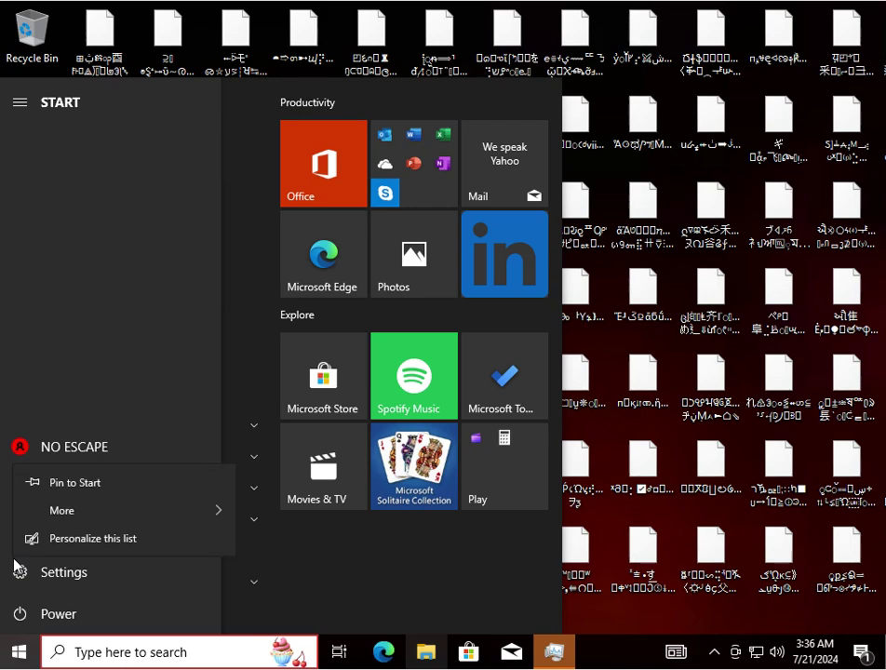
click(126, 652)
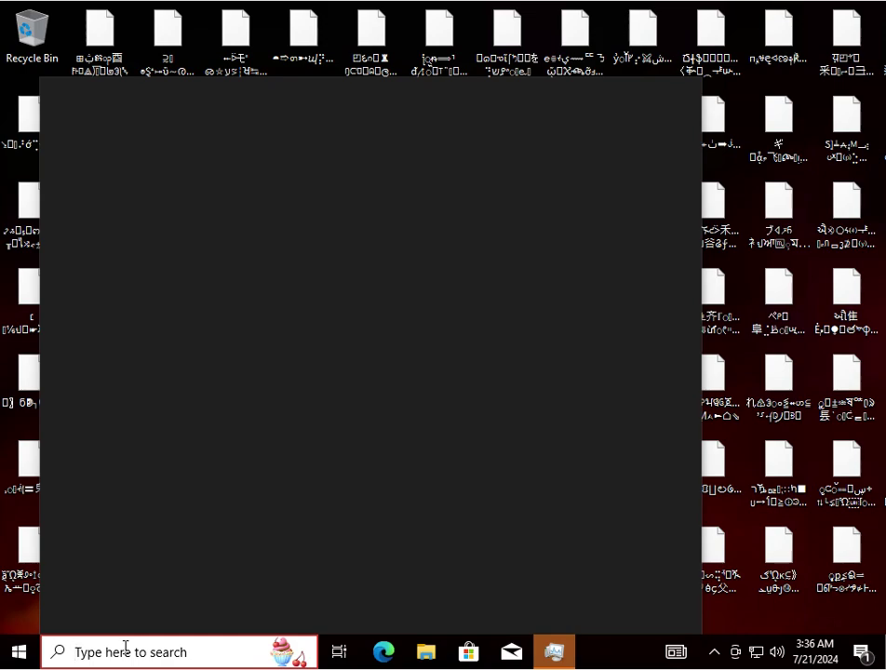
Expand the Windows Accessories and Windows System folders in the list of installed apps and launch Command Prompt
click(34, 656)
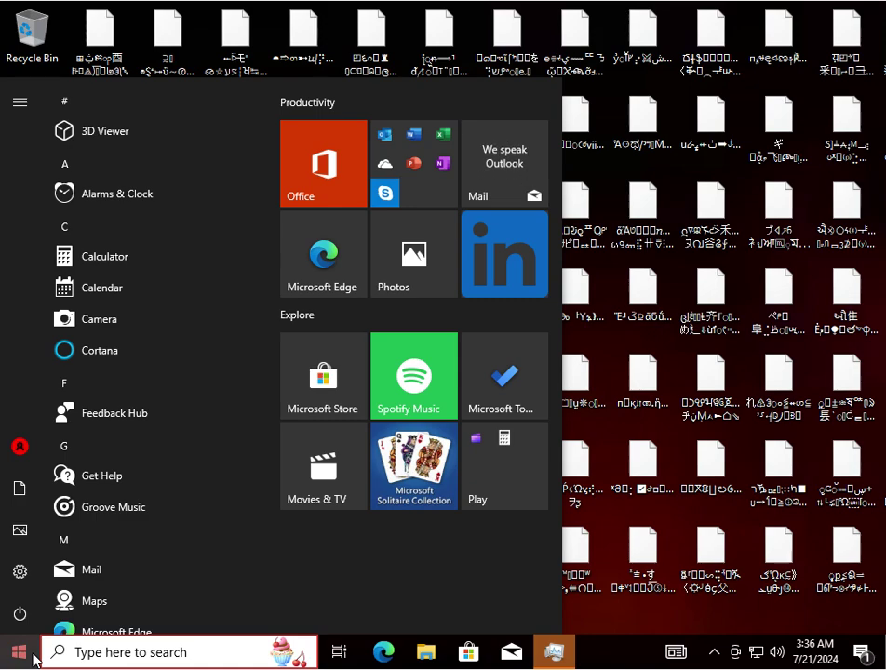
right_click(37, 655)
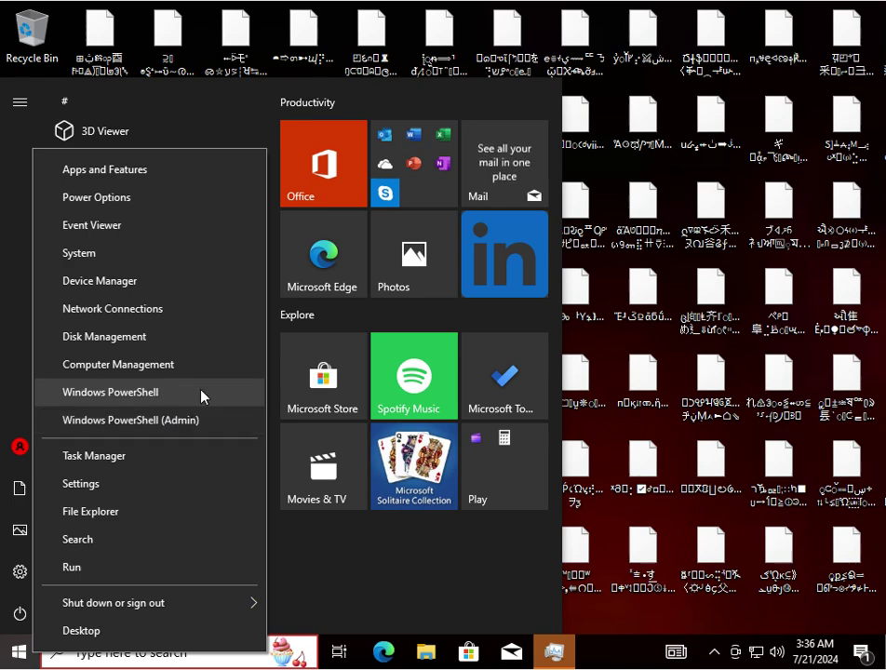
click(358, 557)
scroll(112, 477, down, 15)
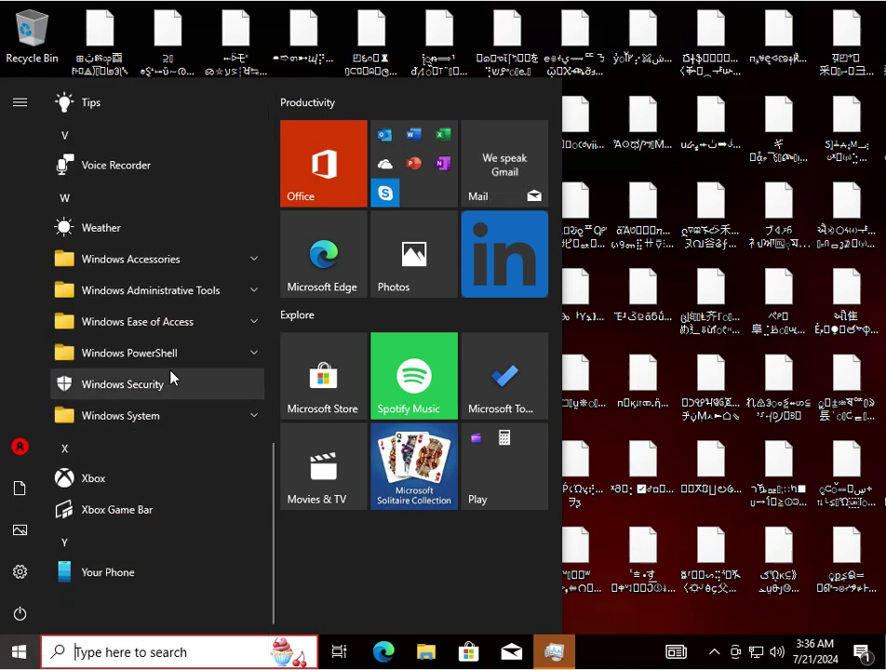
click(179, 261)
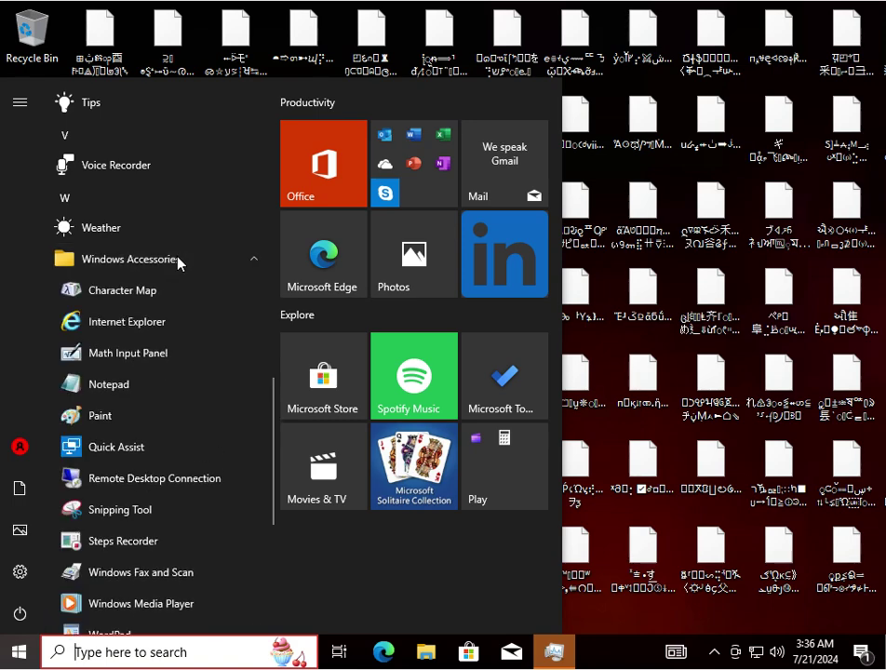
scroll(164, 466, down, 3)
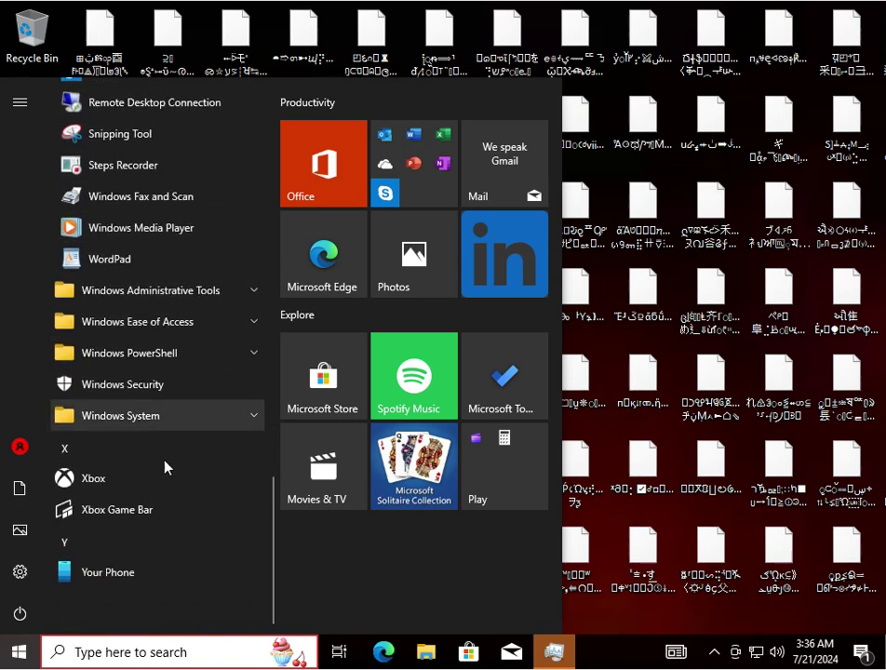
click(204, 426)
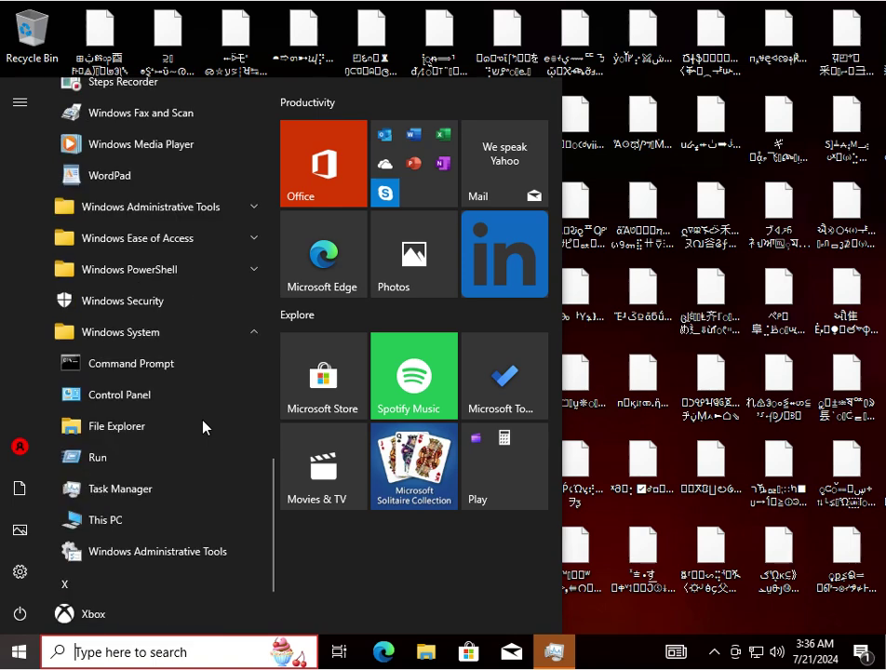
right_click(145, 369)
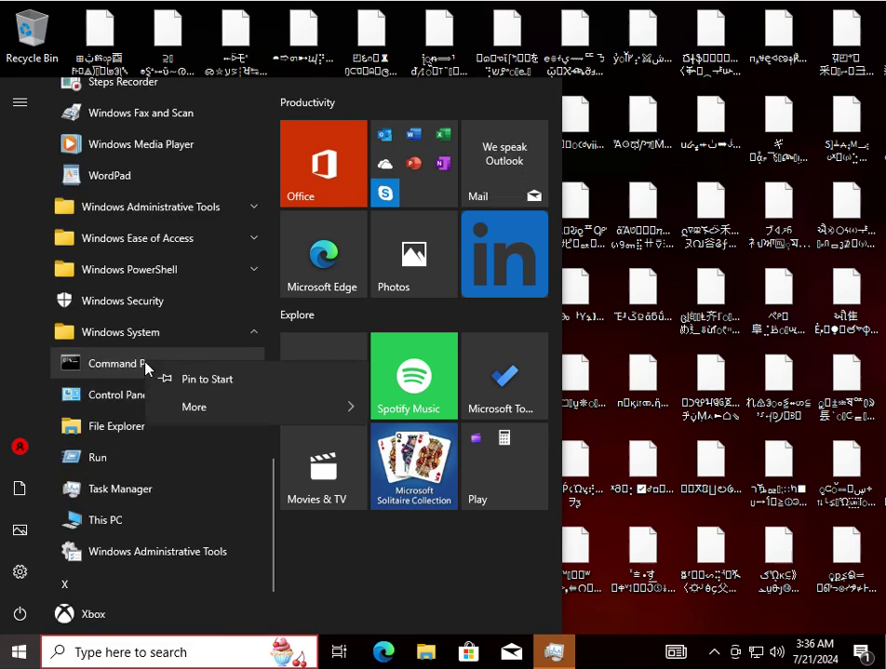
key(Escape)
click(92, 373)
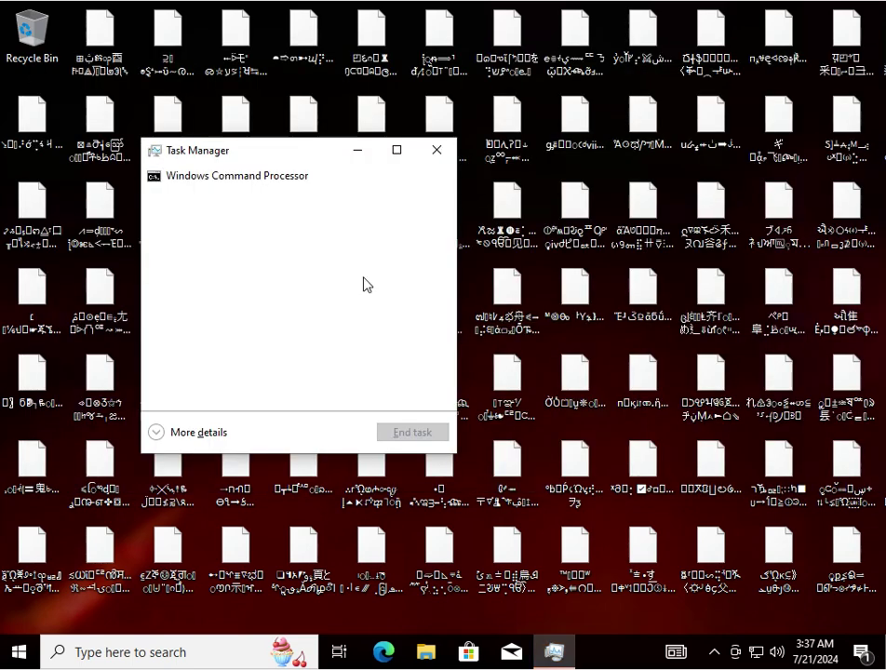
right_click(109, 651)
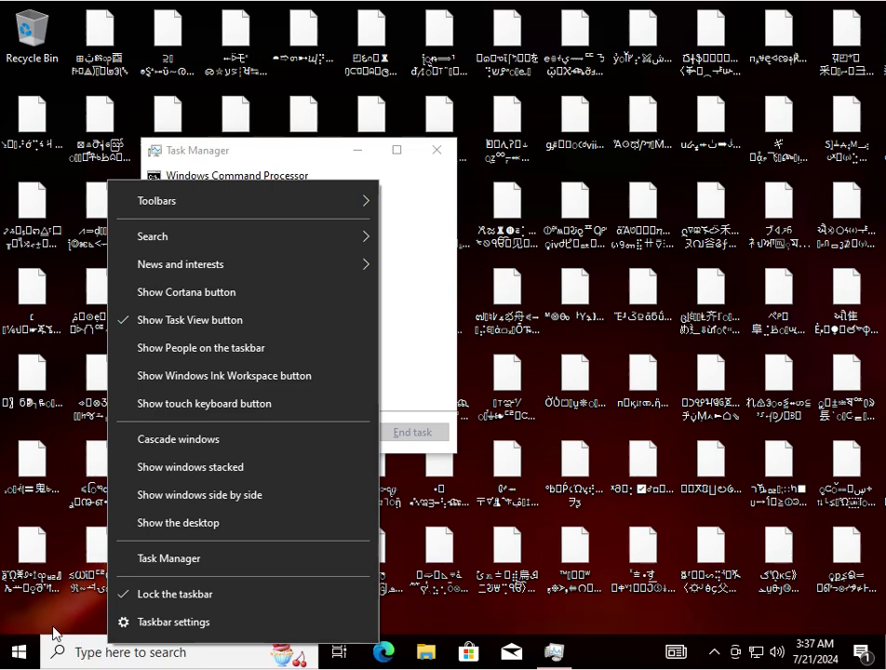
right_click(17, 651)
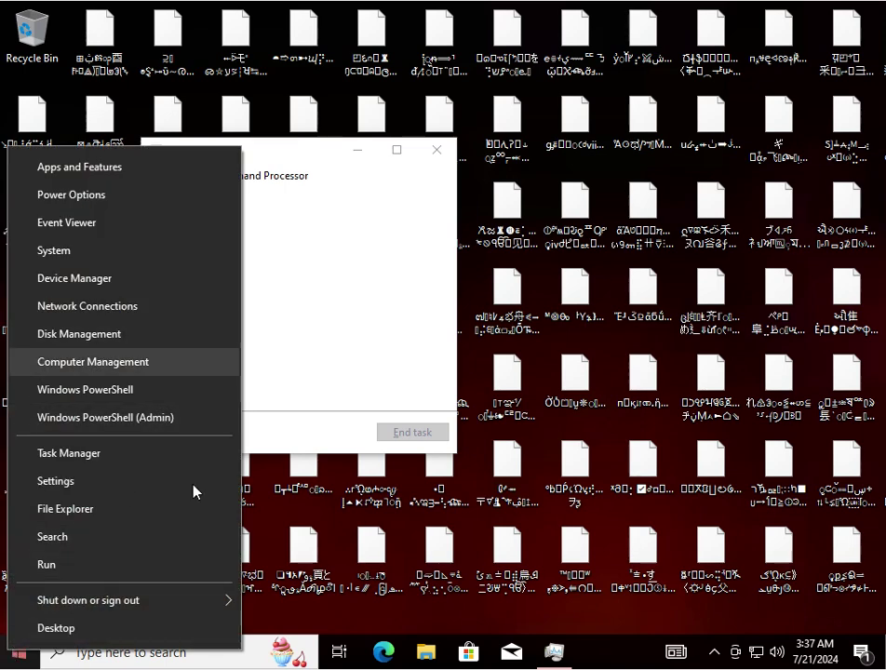
click(14, 649)
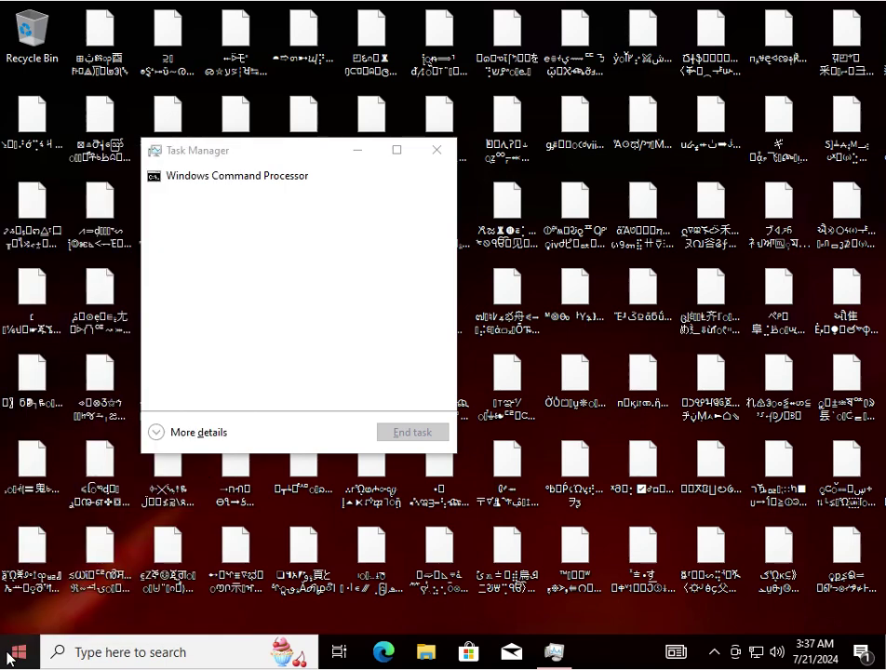
Open Windows Settings, try a settings search for "ose" and clear the query
click(13, 654)
mouse_move(22, 568)
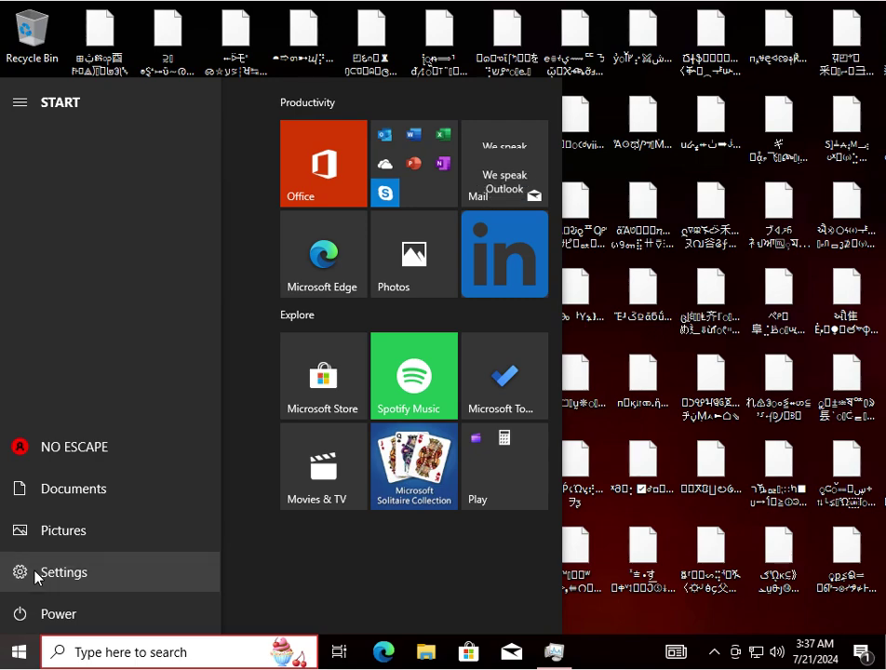
click(35, 576)
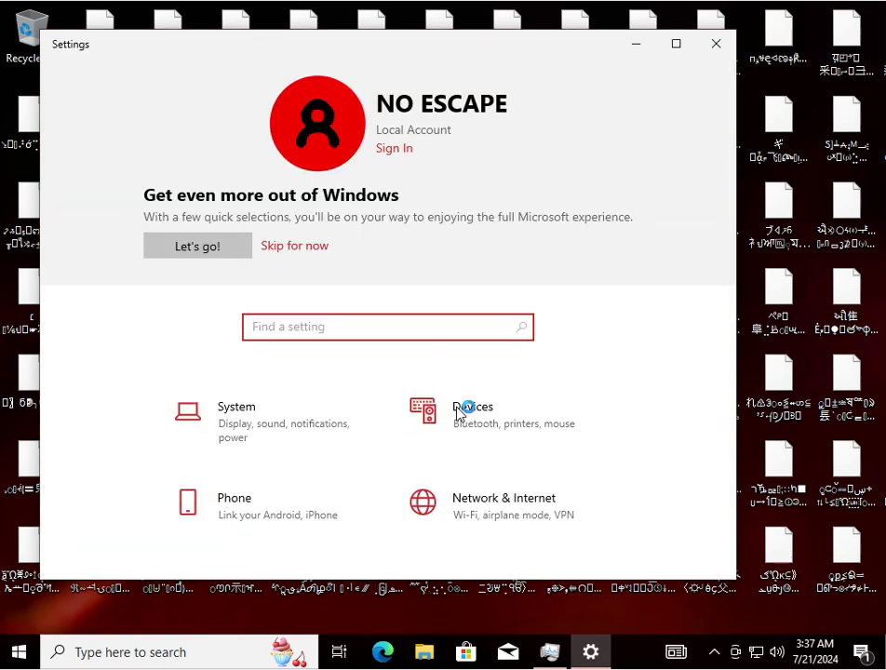
text(os)
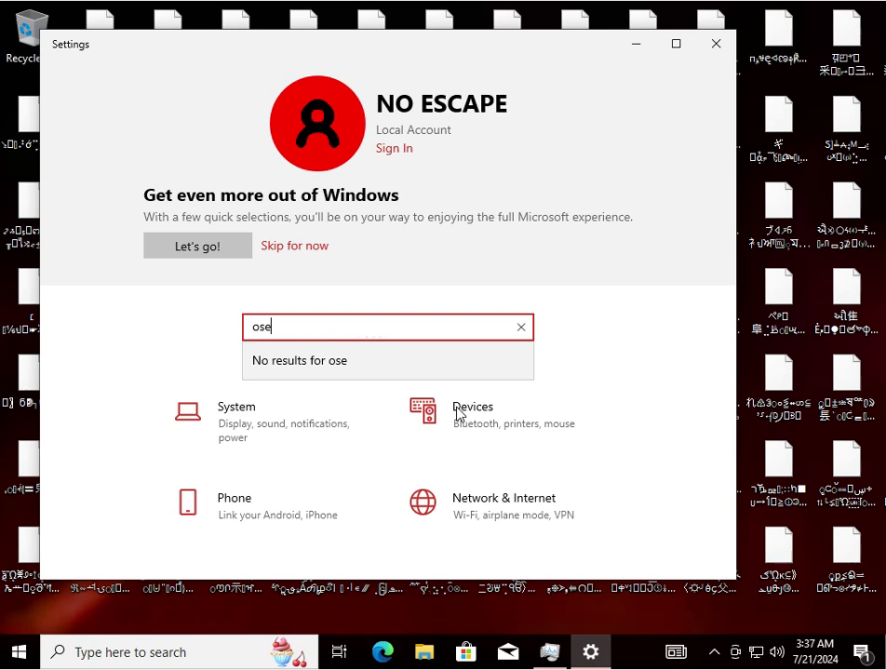
key(Escape)
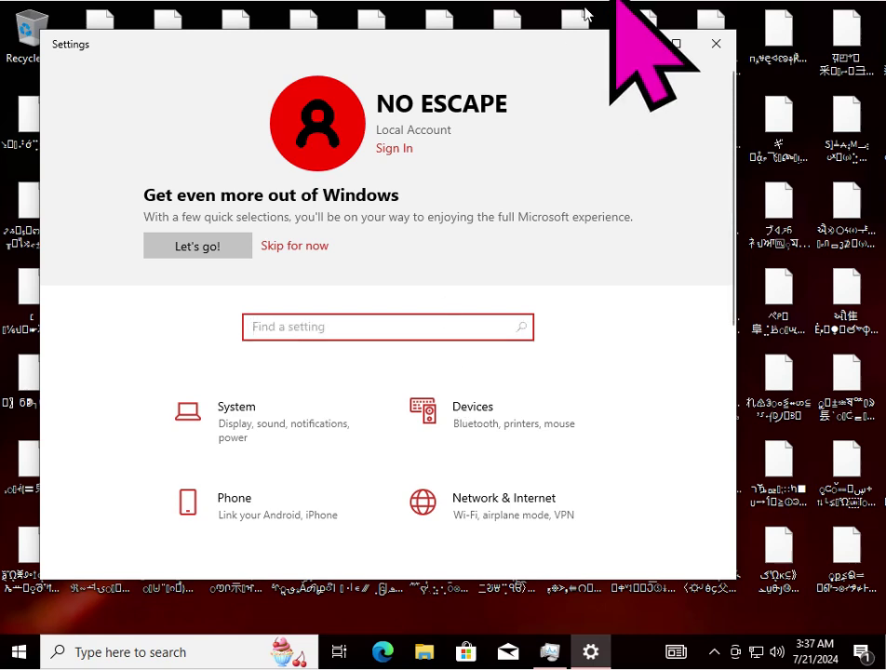
Close the Settings window and open Task Manager
right_click(720, 52)
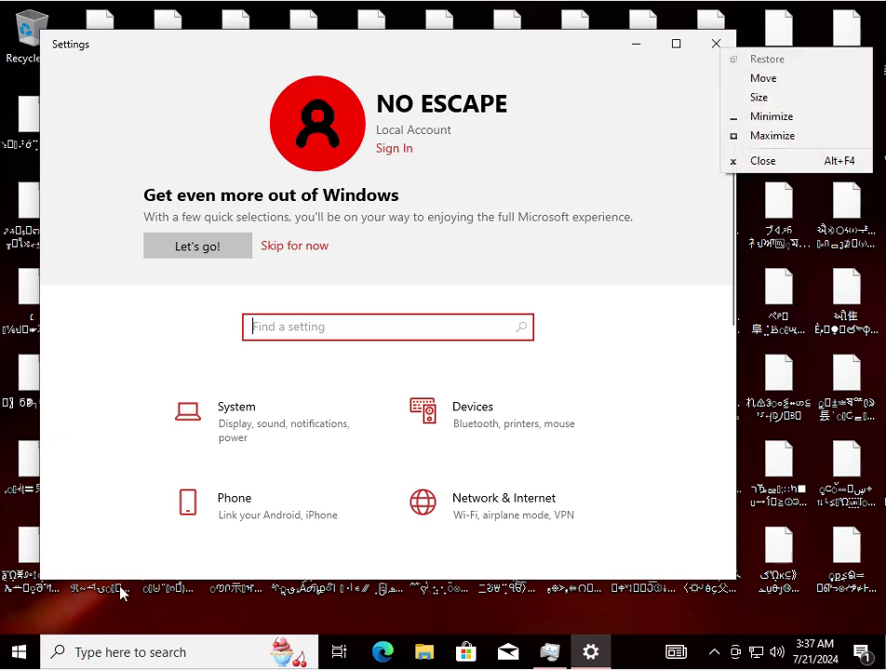
click(757, 162)
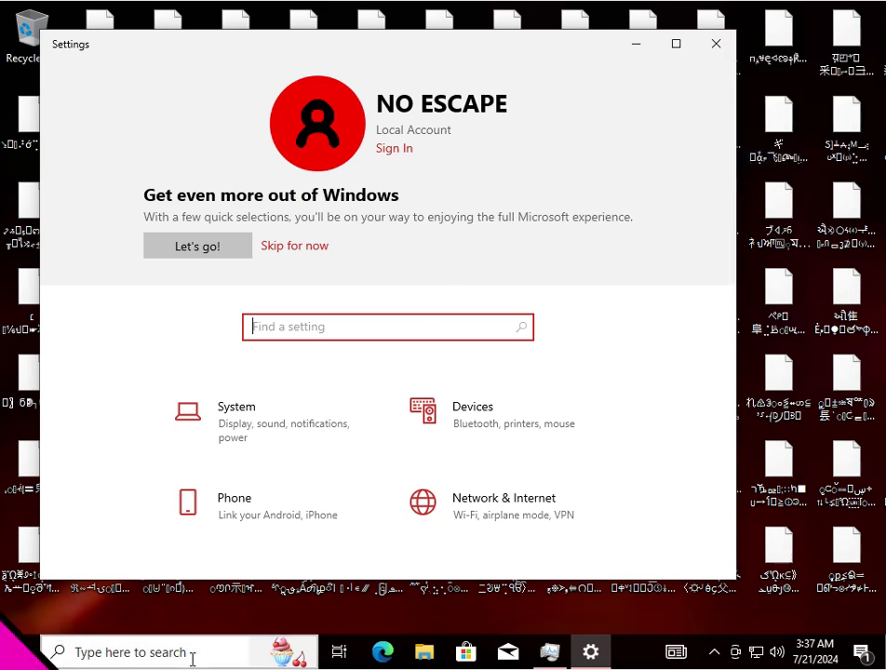
key(ctrl+shift+Escape)
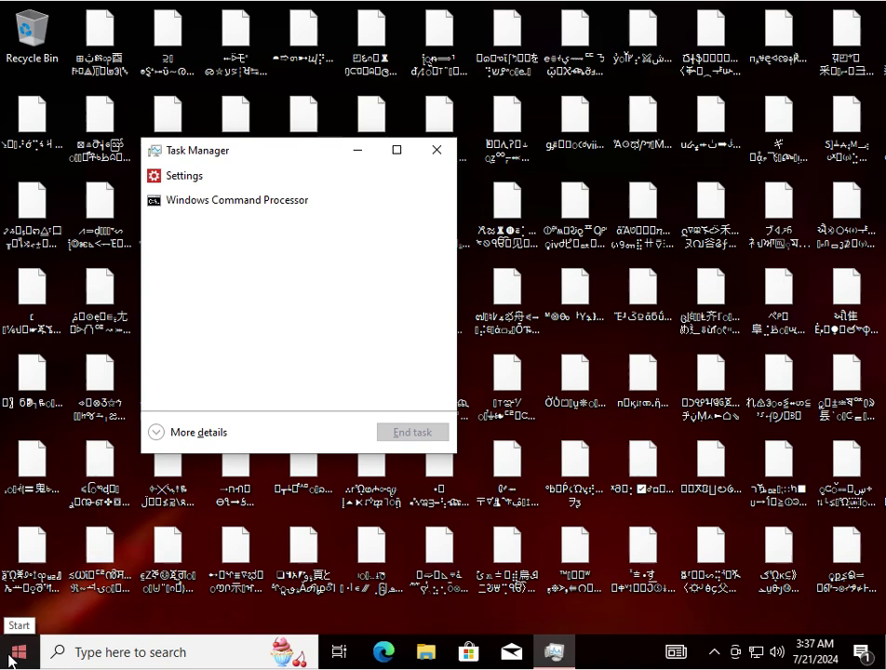
Launch Computer Management from the Start button's list of system tools
right_click(13, 658)
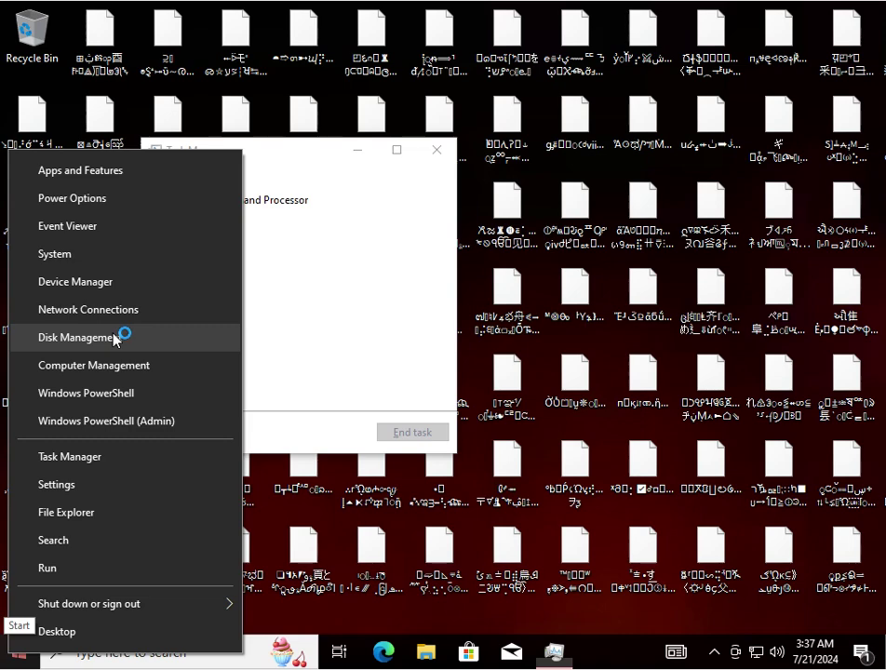
click(99, 367)
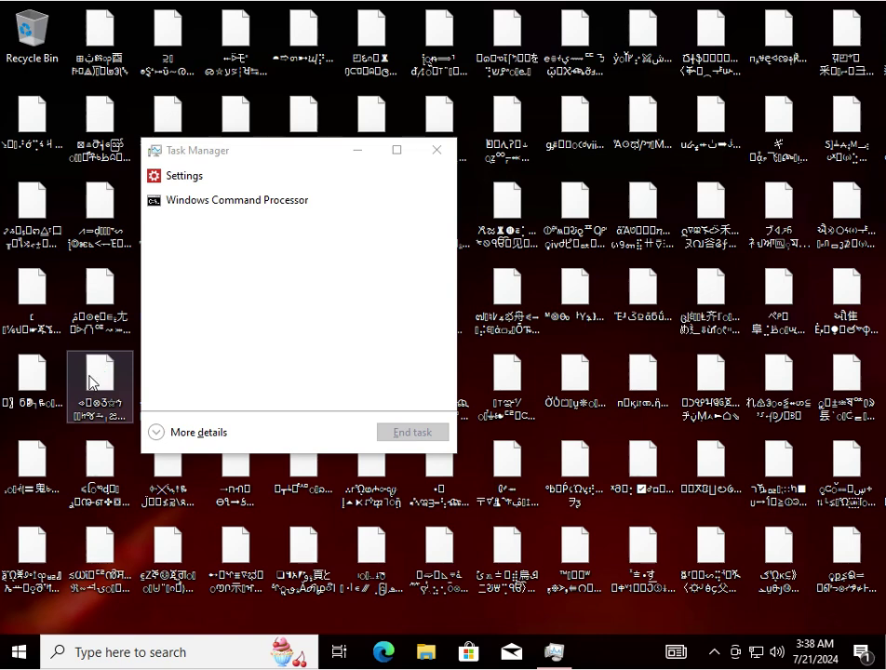
Try to switch Task Manager to its detailed view
right_click(10, 640)
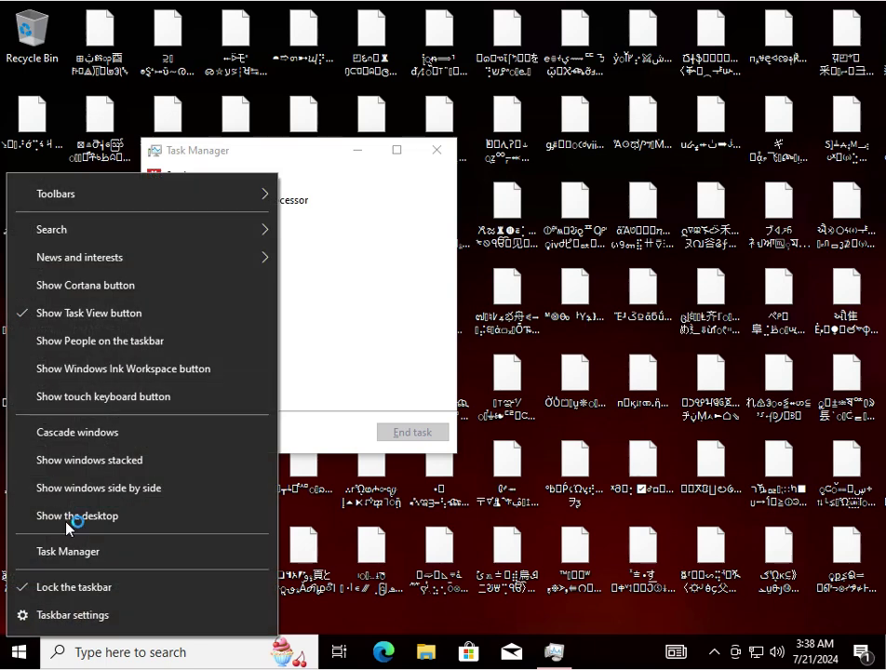
click(392, 618)
right_click(391, 607)
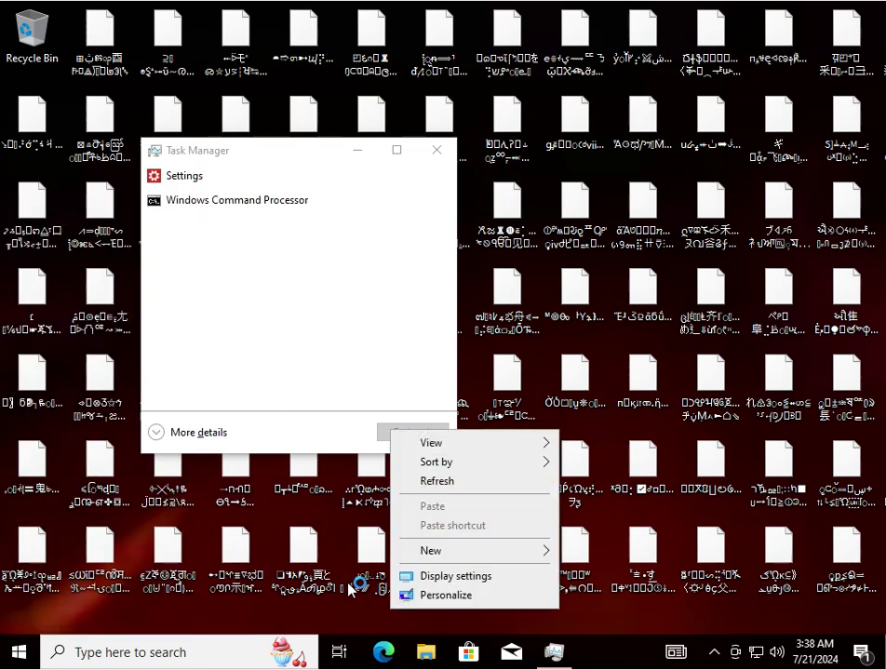
click(191, 436)
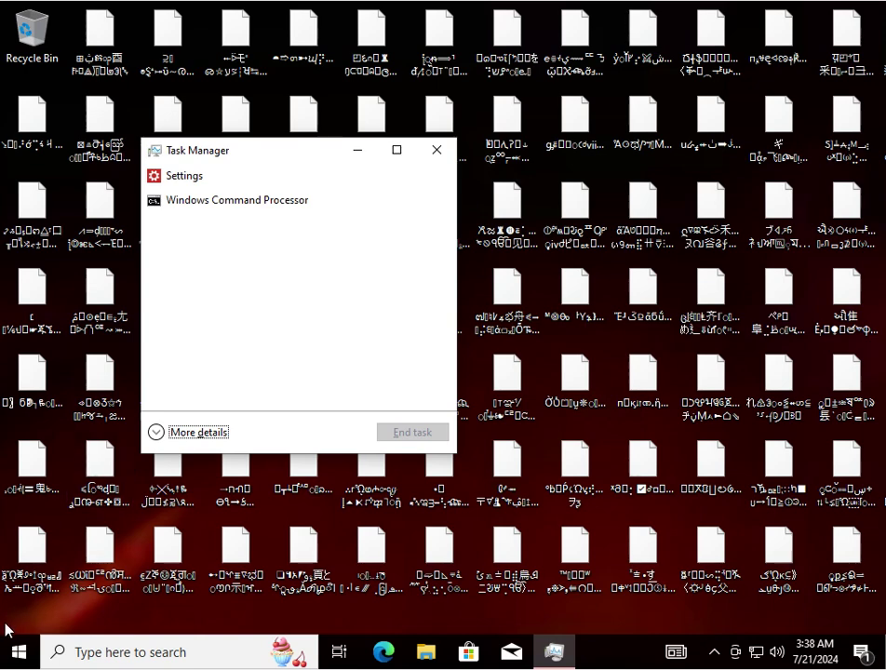
Look through the installed apps in the Start menu and move the Add Snap-in progress dialog to the upper part of the desktop
click(25, 663)
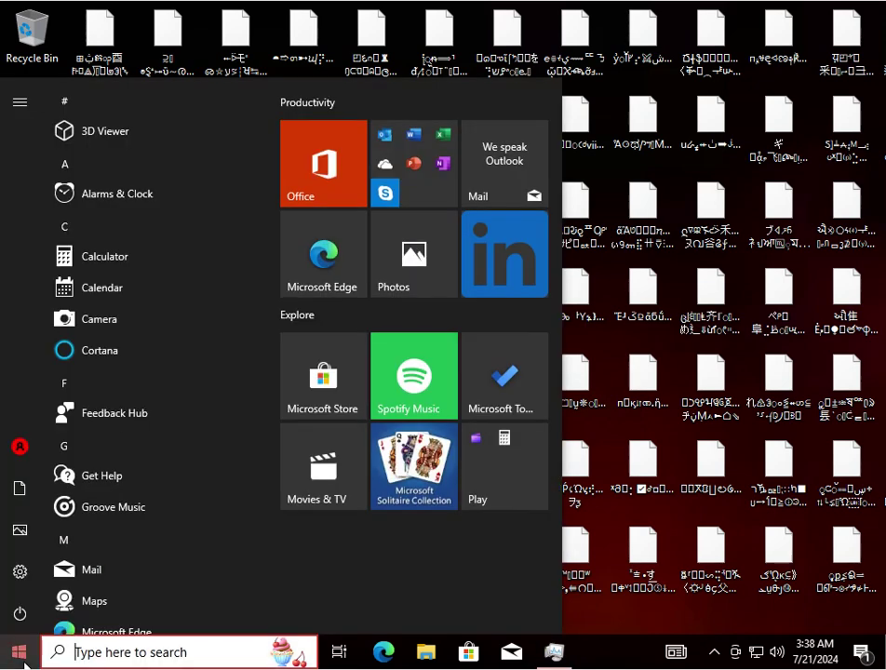
scroll(127, 471, down, 5)
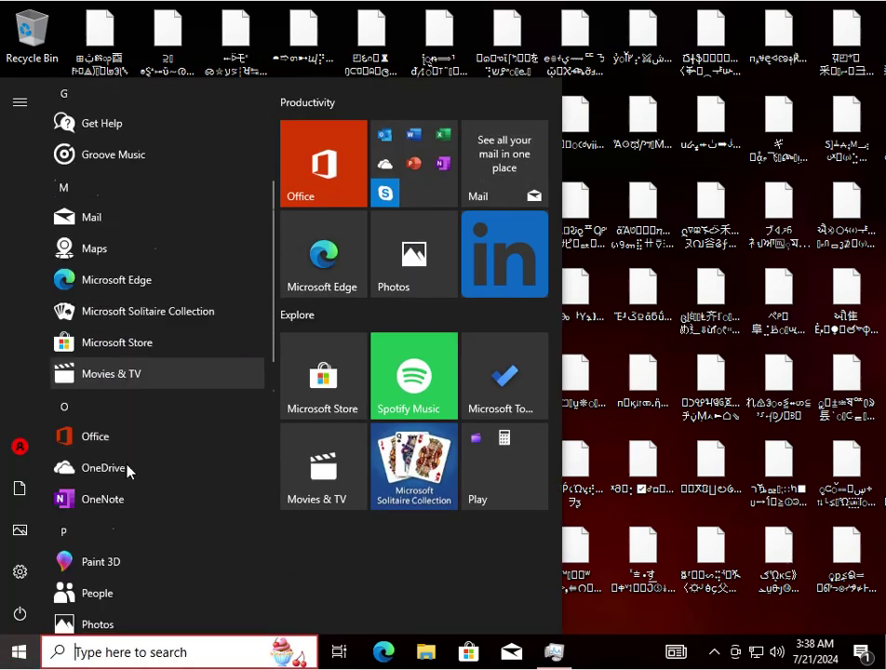
scroll(127, 471, down, 1)
scroll(127, 469, up, 1)
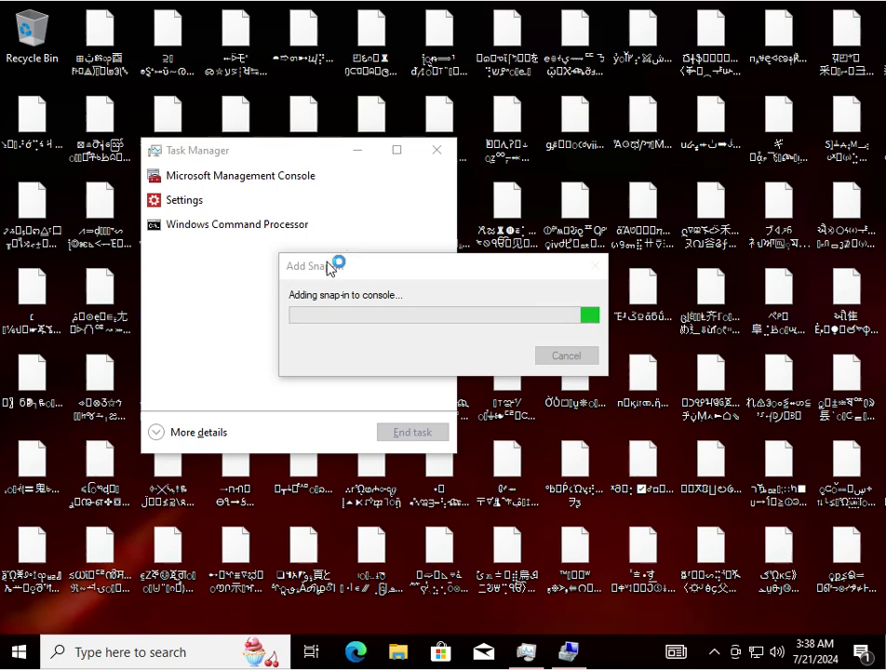
drag(326, 270, 278, 75)
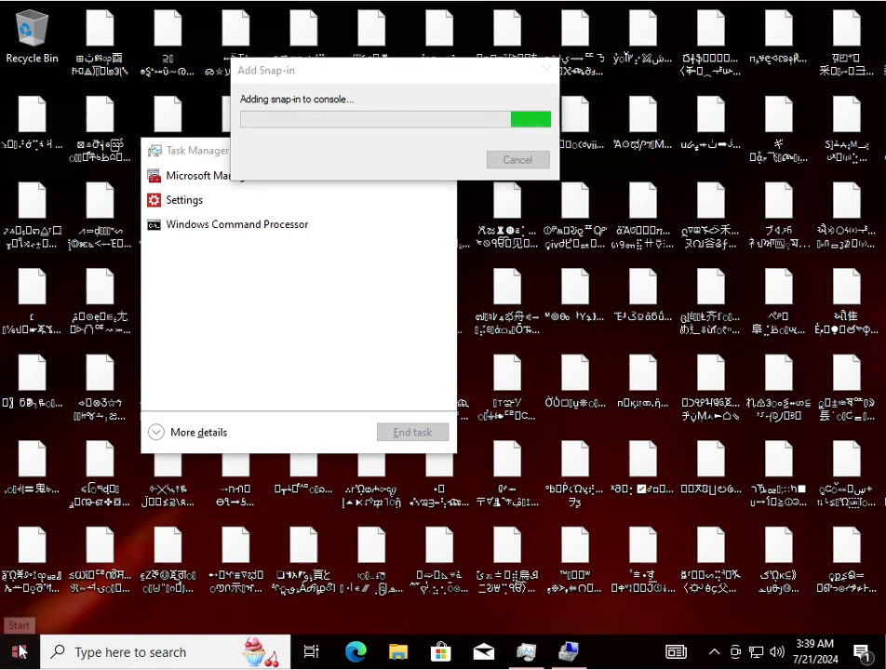
Look through the Start menu's installed apps down to the Windows Administrative Tools and Windows System folders
click(19, 651)
scroll(164, 459, down, 3)
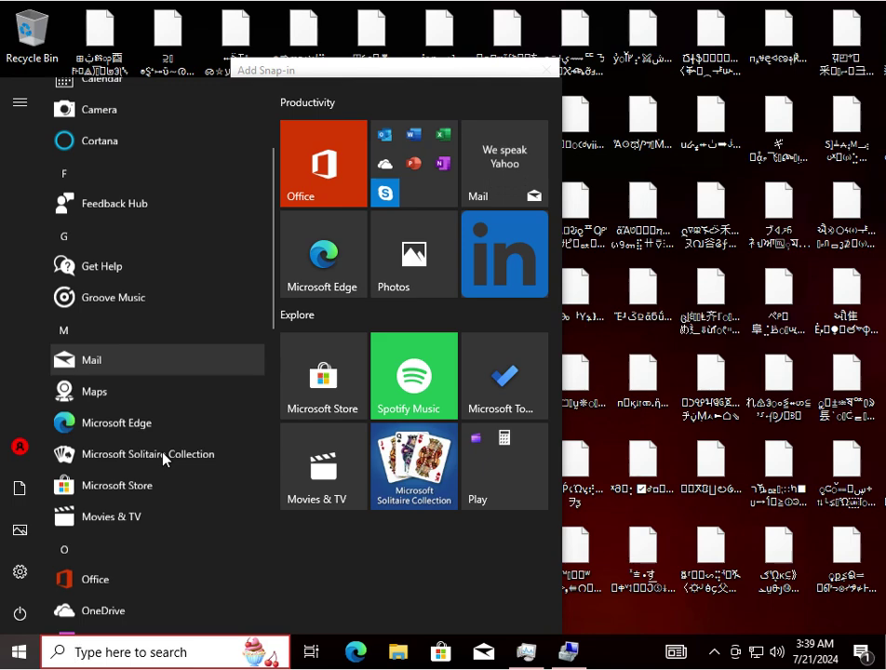
scroll(164, 458, down, 5)
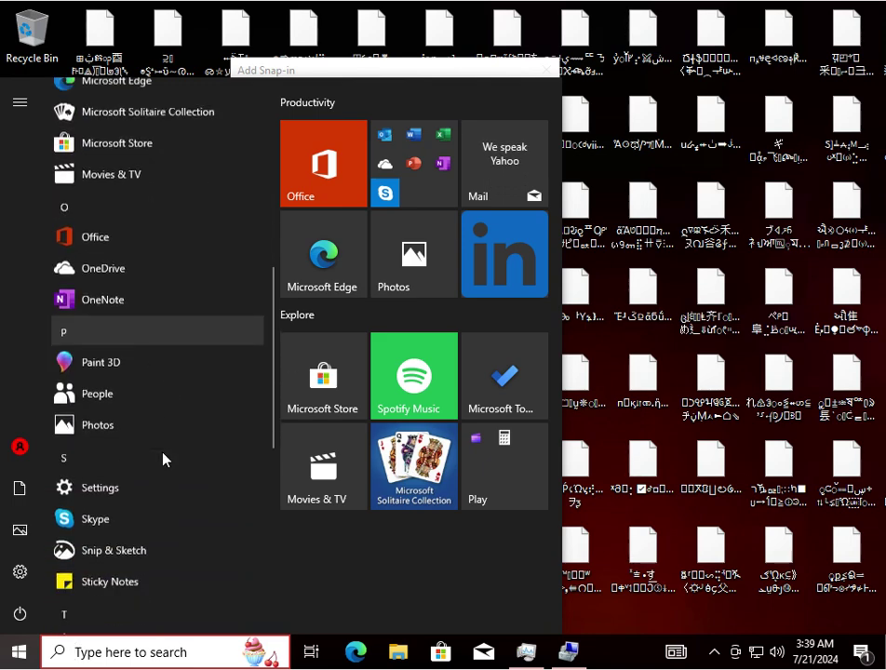
scroll(164, 459, down, 4)
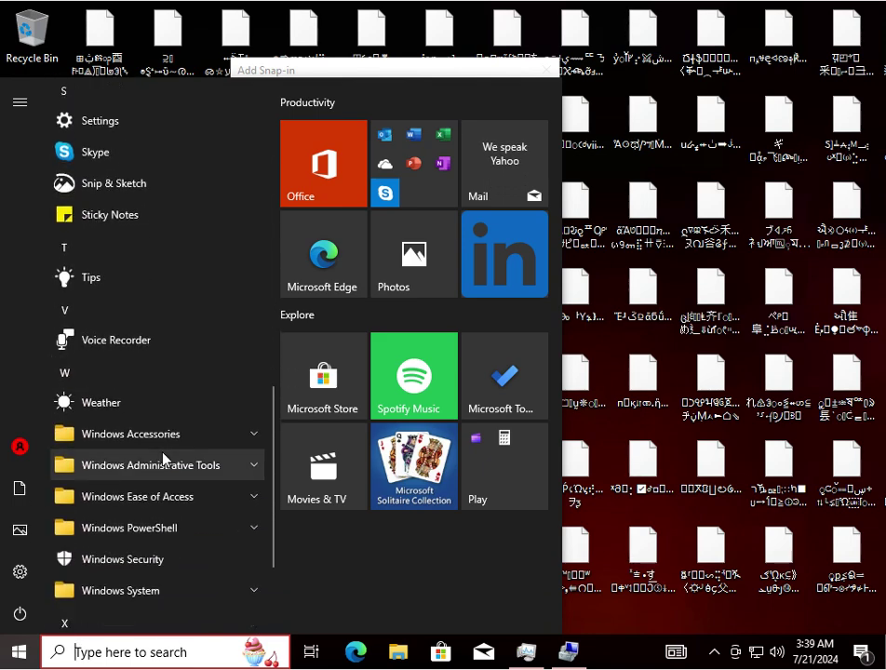
Try to search Windows for "no" and dismiss the search
text(n)
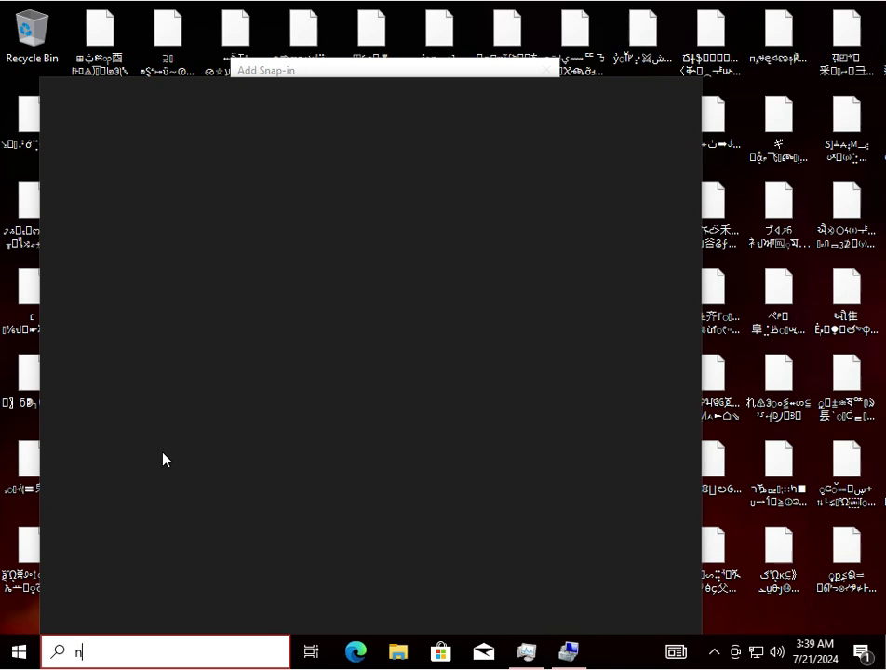
text(o)
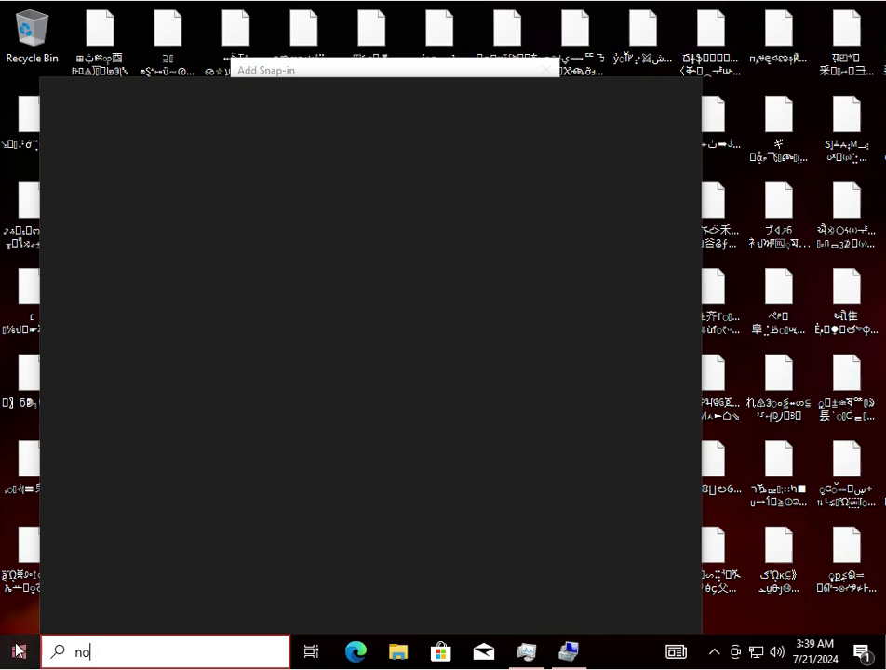
key(Escape)
right_click(17, 647)
key(Escape)
Display the letter index of the installed apps list and try to launch File Explorer
click(16, 650)
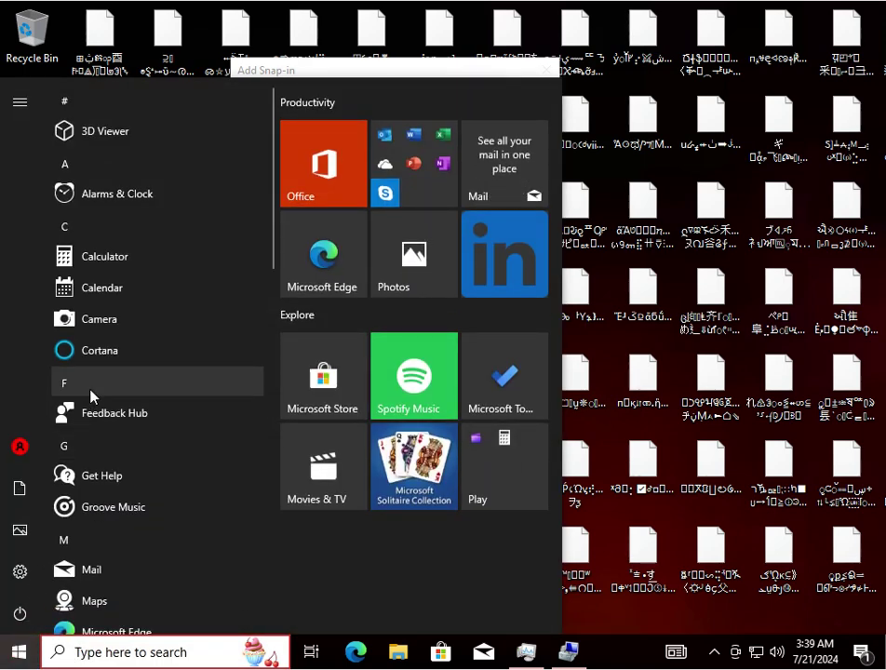
click(92, 392)
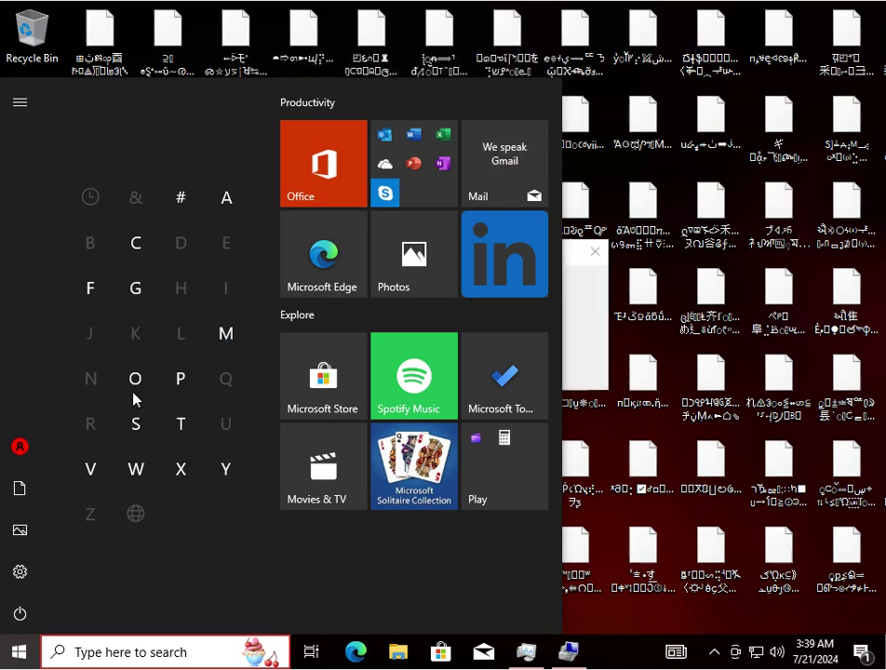
click(398, 656)
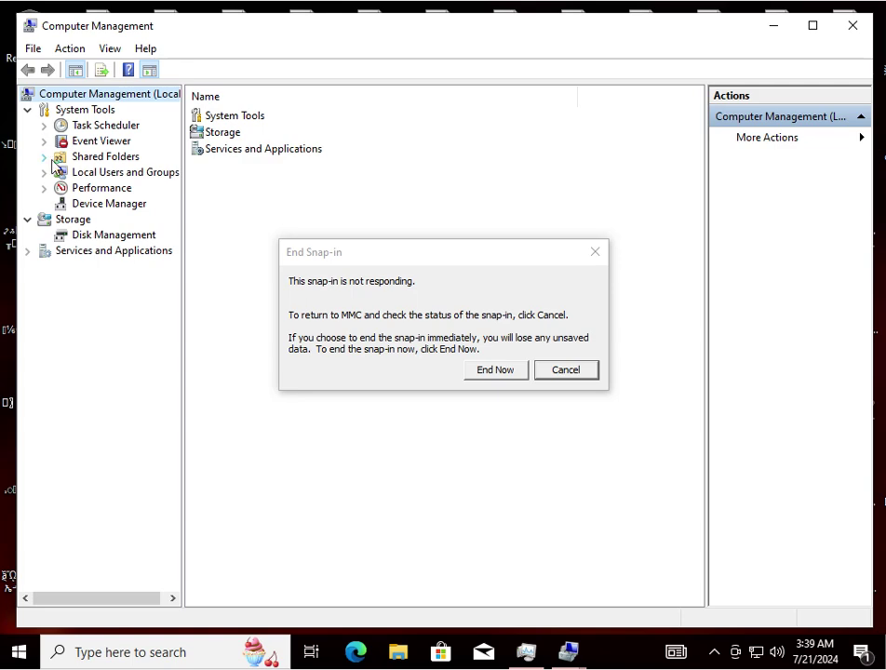
Expand Local Users and Groups in Computer Management and show the Users folder's accounts
click(43, 173)
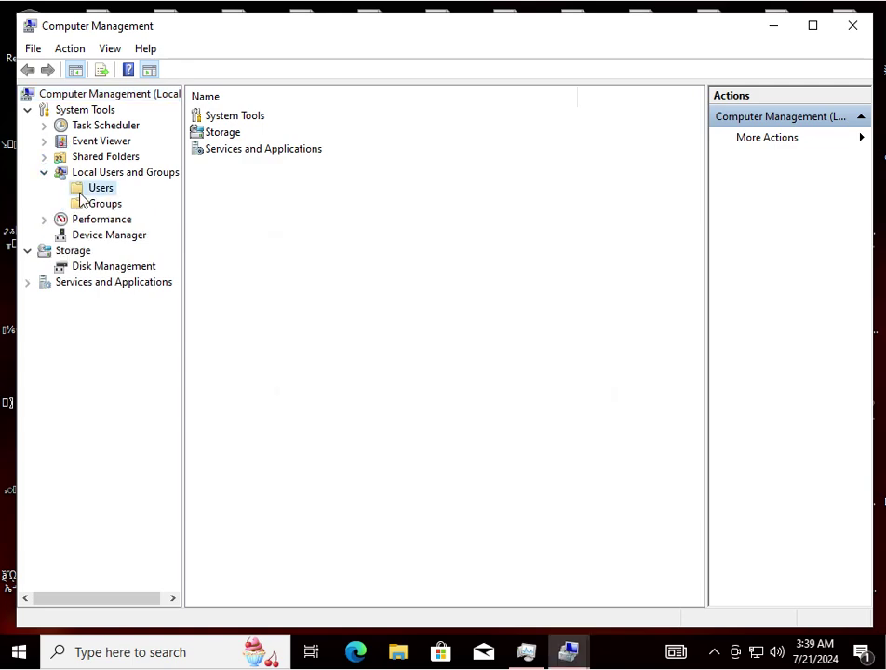
click(97, 189)
Open File Explorer and browse to the Windows folder on Local Disk (C:)
key(super+e)
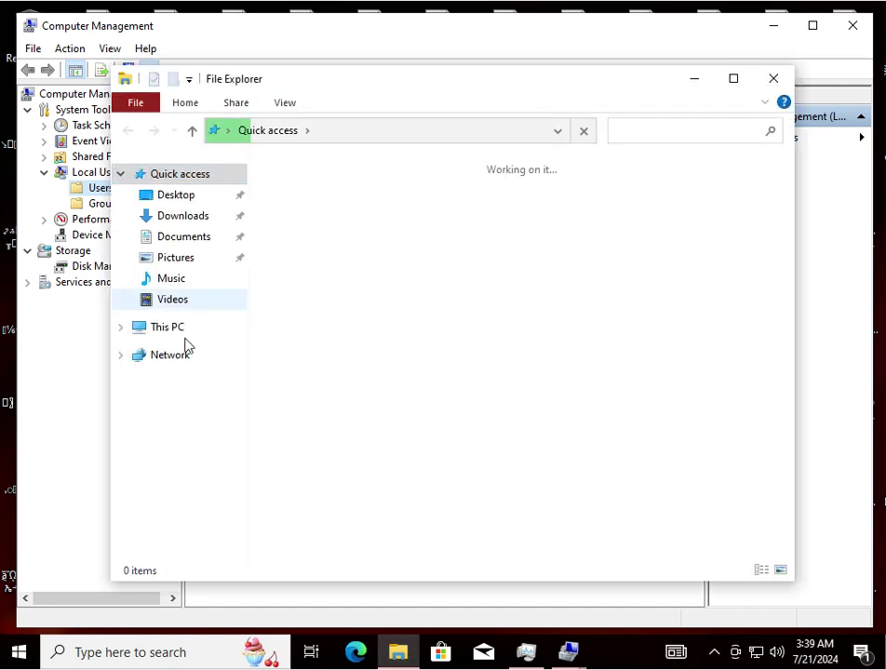
click(204, 333)
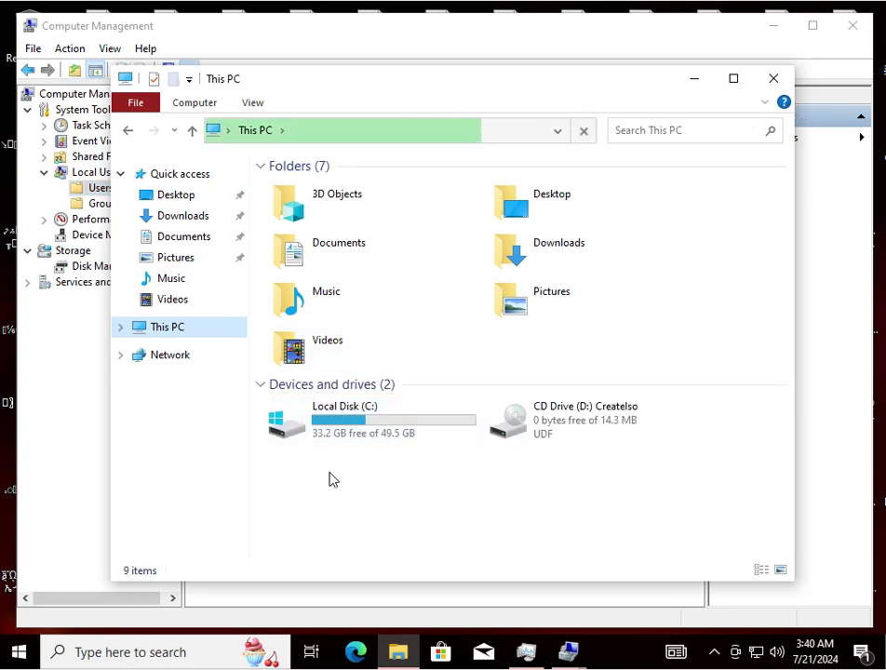
click(338, 447)
double_click(338, 448)
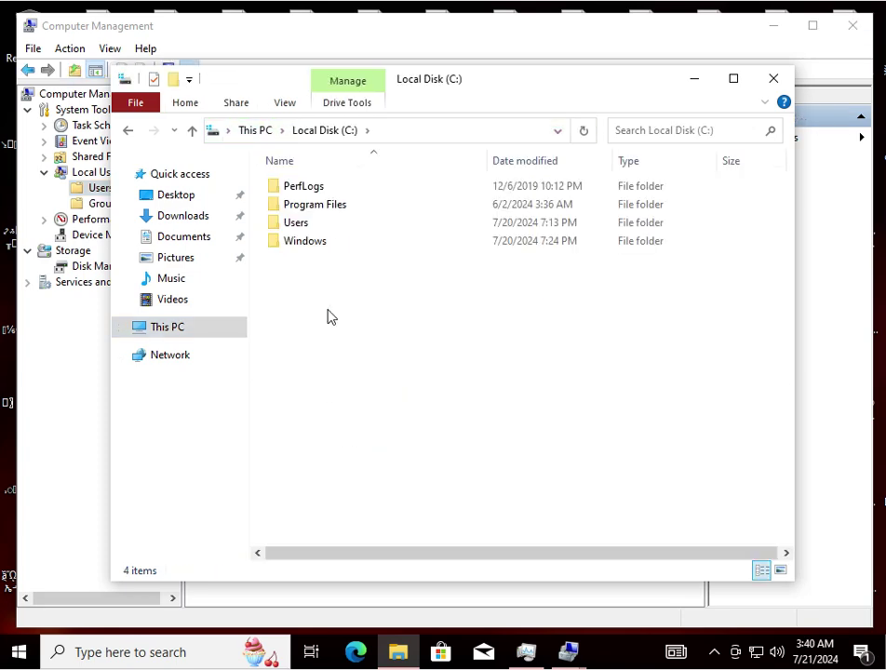
double_click(316, 244)
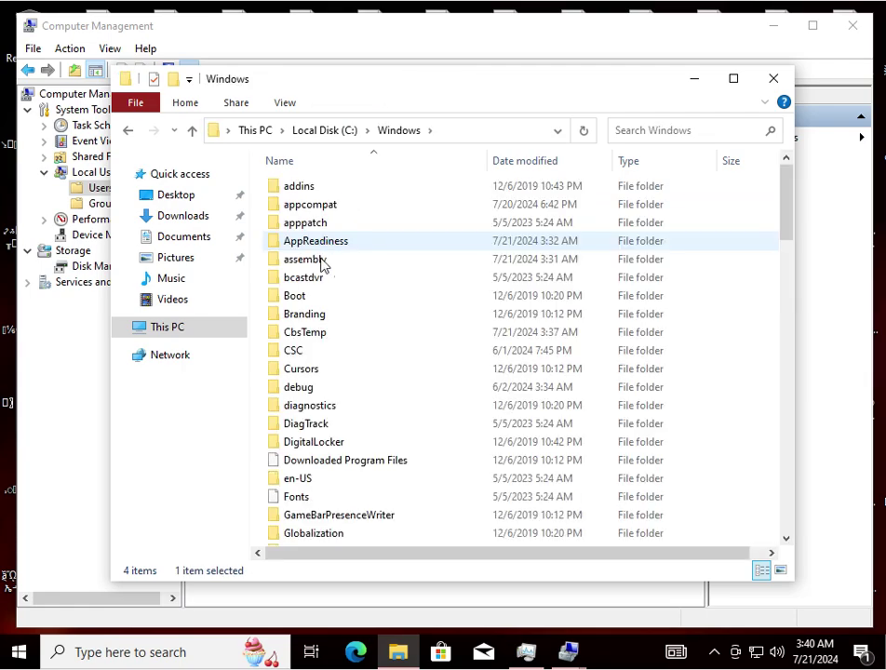
Launch notepad from the Windows folder and close the File Explorer window
scroll(340, 302, down, 5)
scroll(340, 303, down, 17)
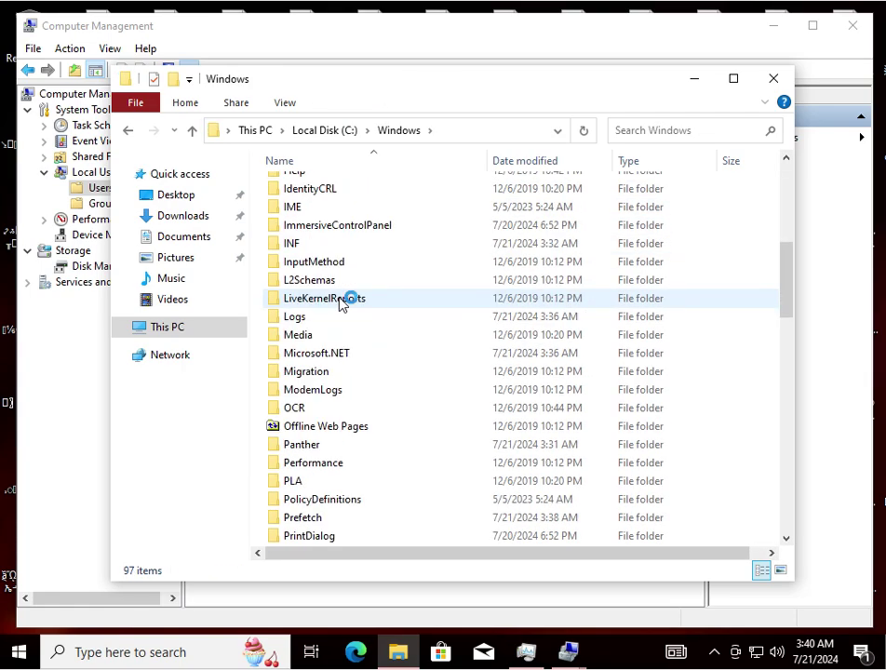
scroll(341, 304, down, 4)
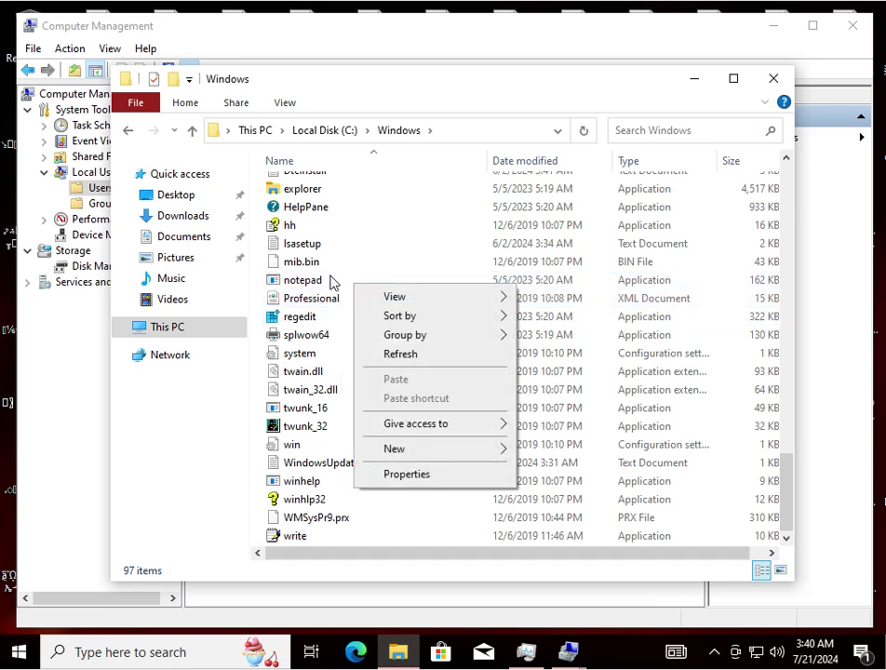
click(313, 282)
double_click(312, 282)
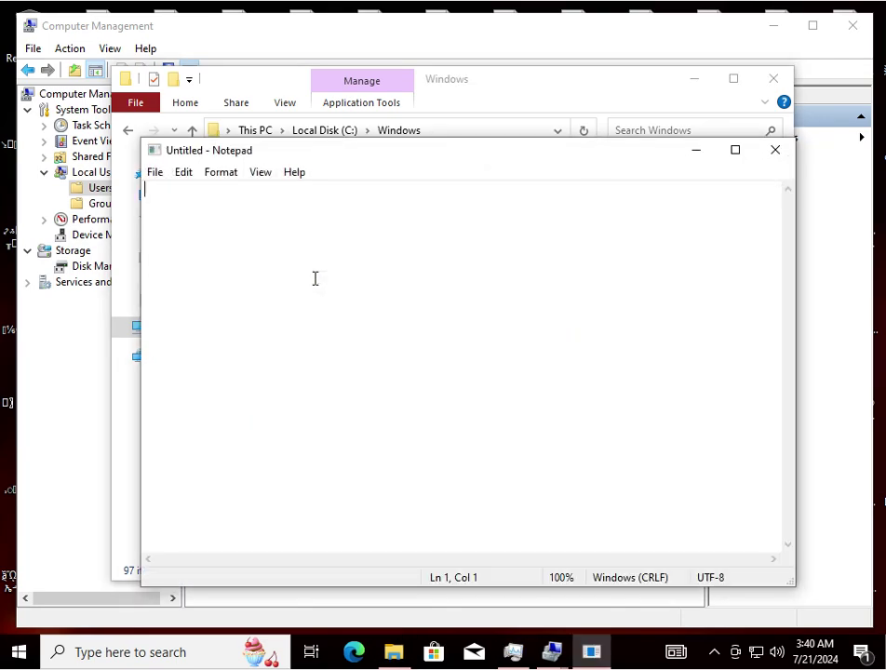
click(770, 84)
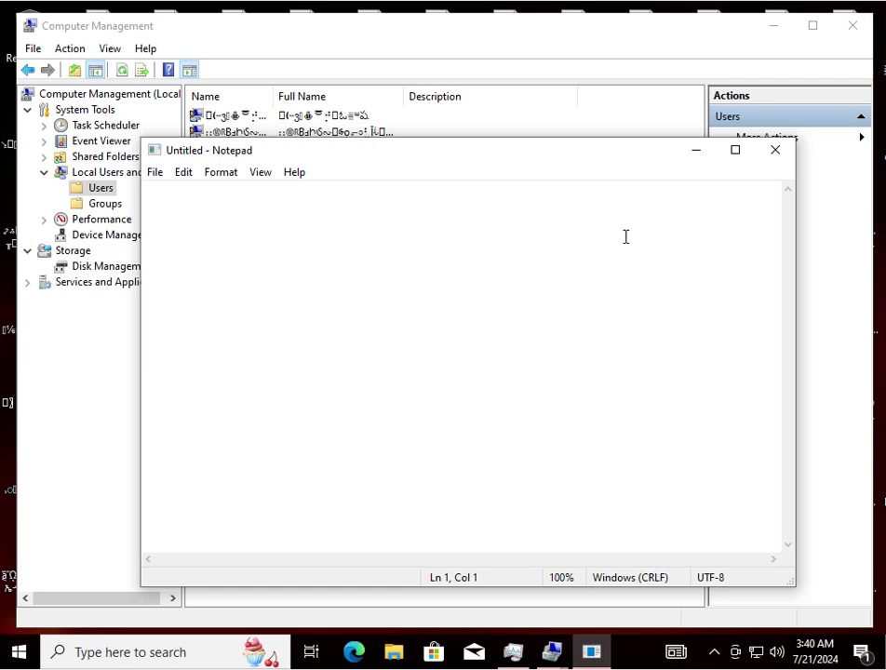
Move the Notepad window down to uncover the user accounts in Computer Management
right_click(574, 152)
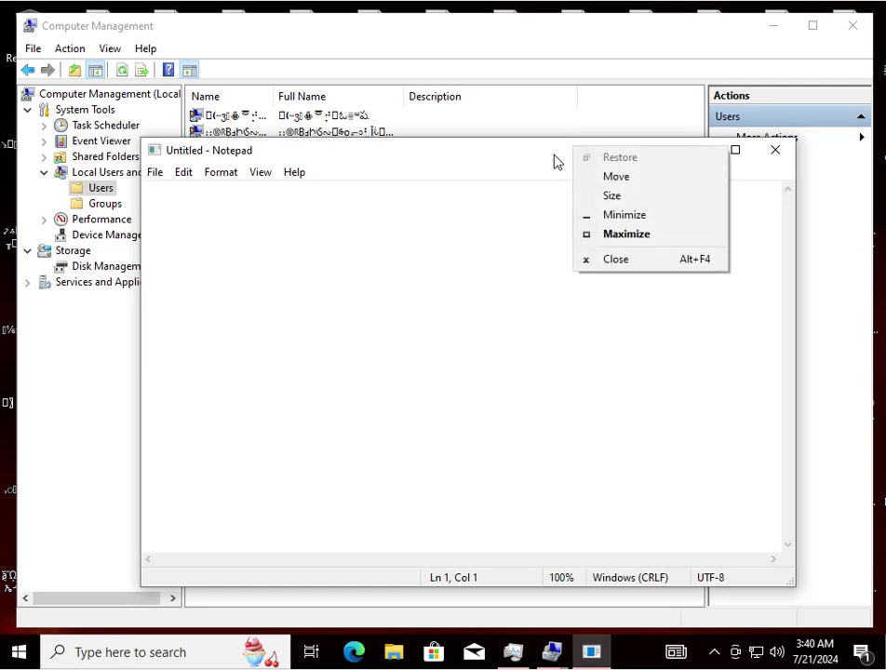
click(540, 156)
drag(540, 156, 422, 332)
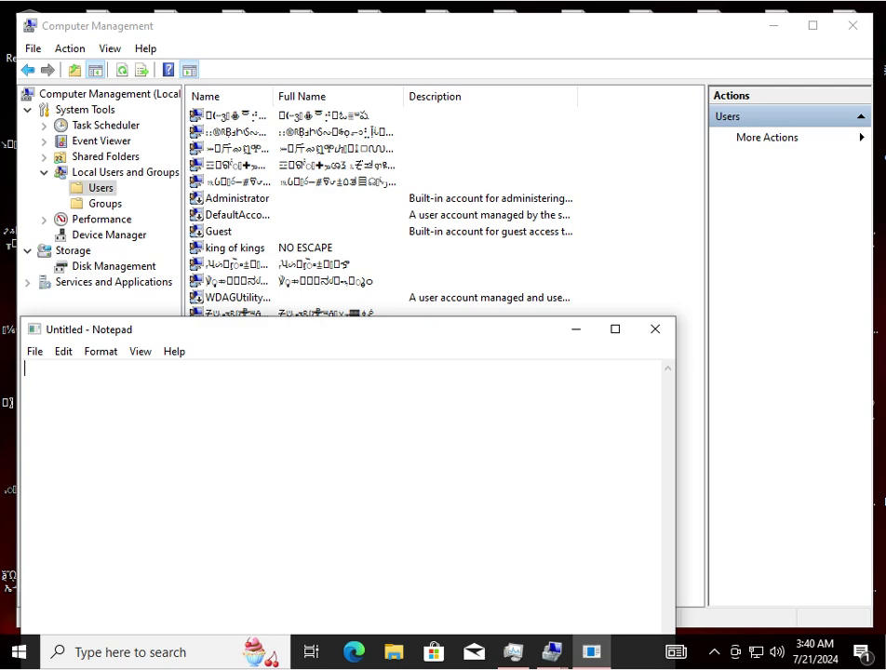
Try out Notepad by entering "the" and "soe" in the blank document, erasing each entry
text(the)
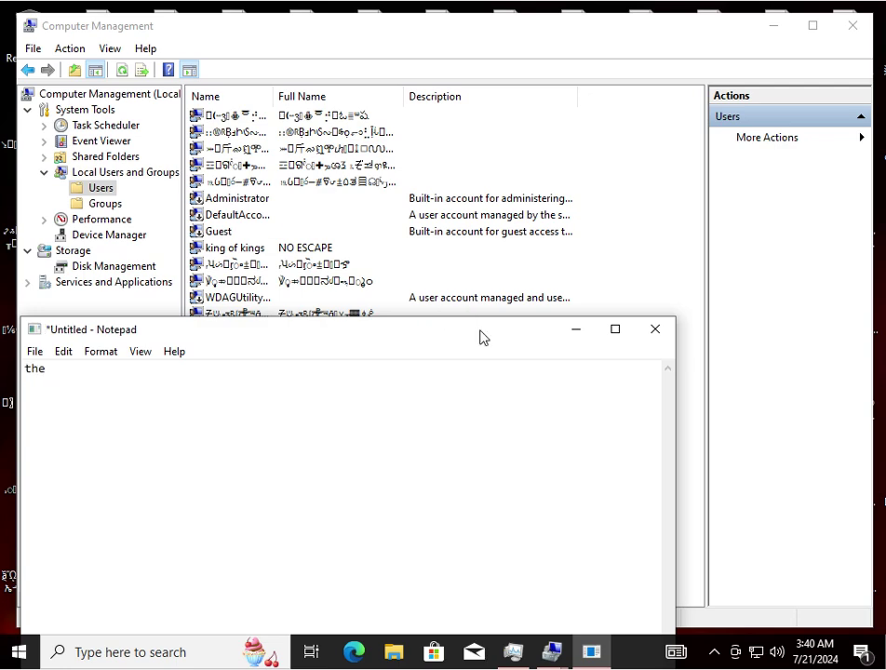
key(BackSpace)
key(BackSpace)
key(BackSpace)
text(soe)
key(BackSpace)
key(BackSpace)
key(BackSpace)
key(BackSpace)
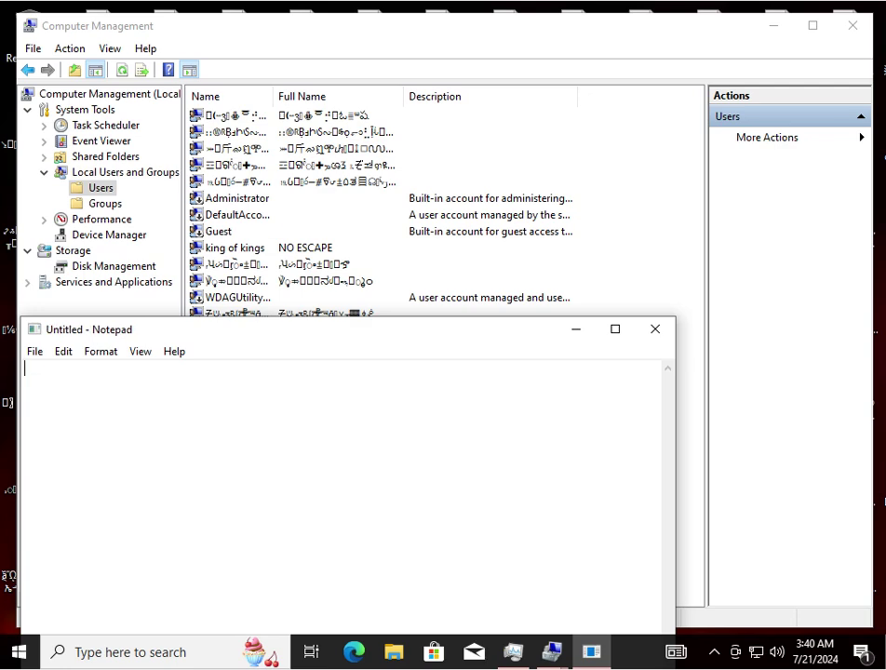
Close Notepad and open the new user form for the Users folder in Computer Management
click(669, 336)
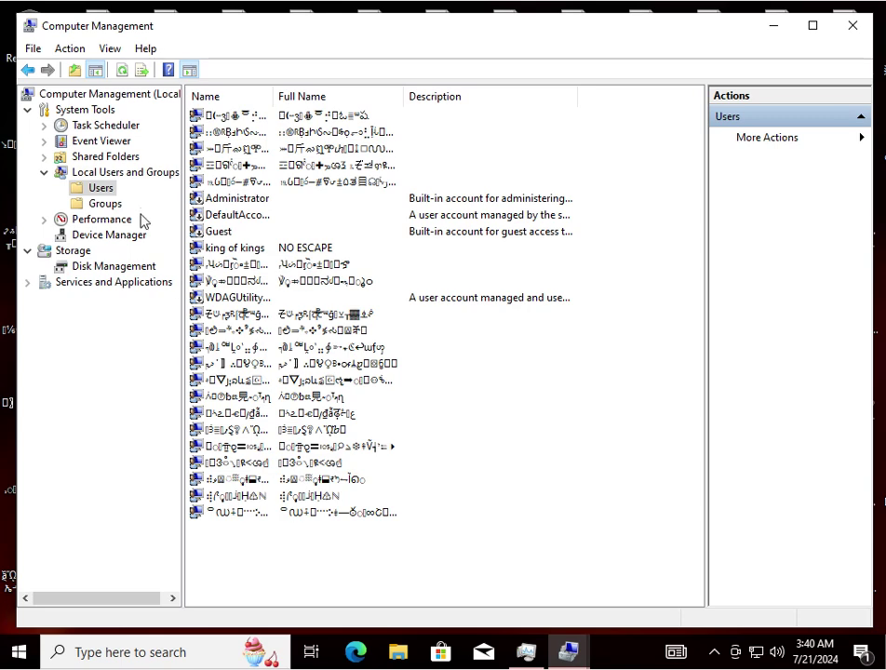
right_click(110, 189)
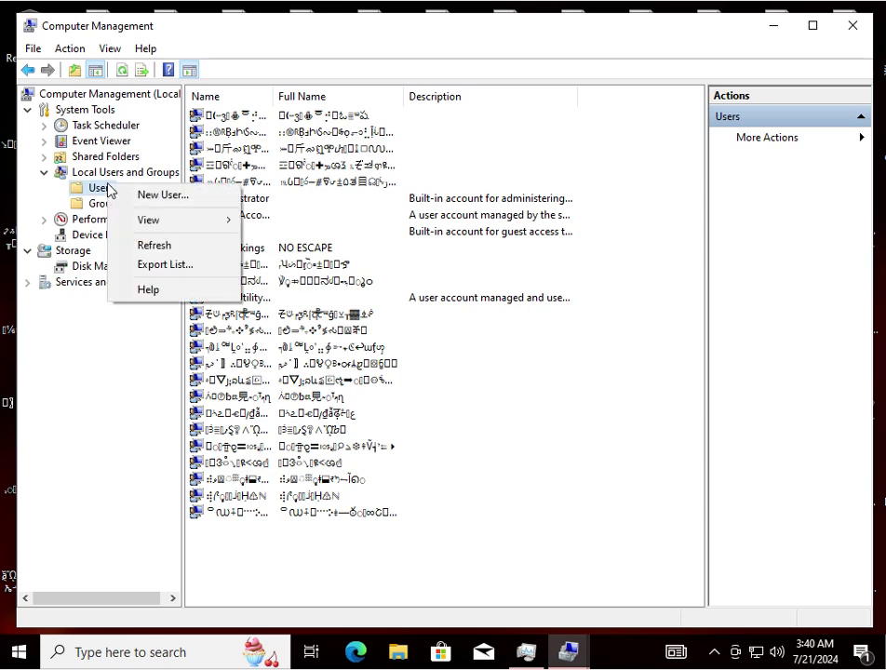
click(163, 196)
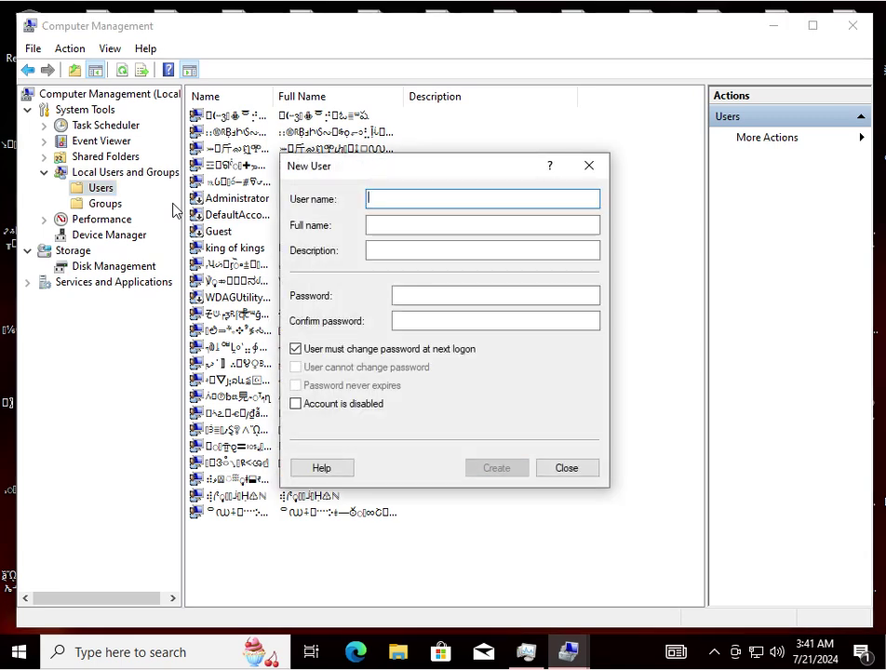
text(ad)
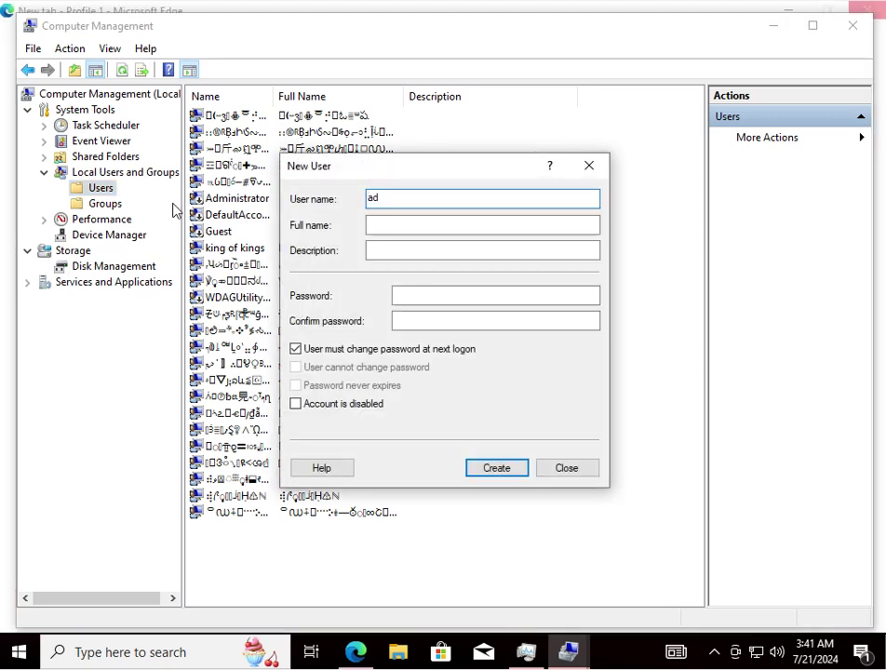
text(n)
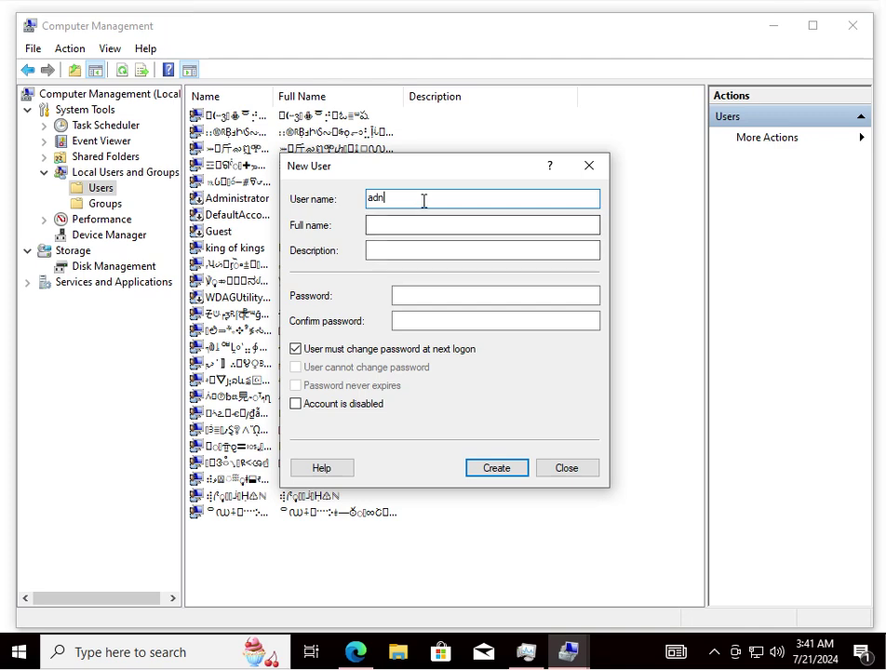
key(BackSpace)
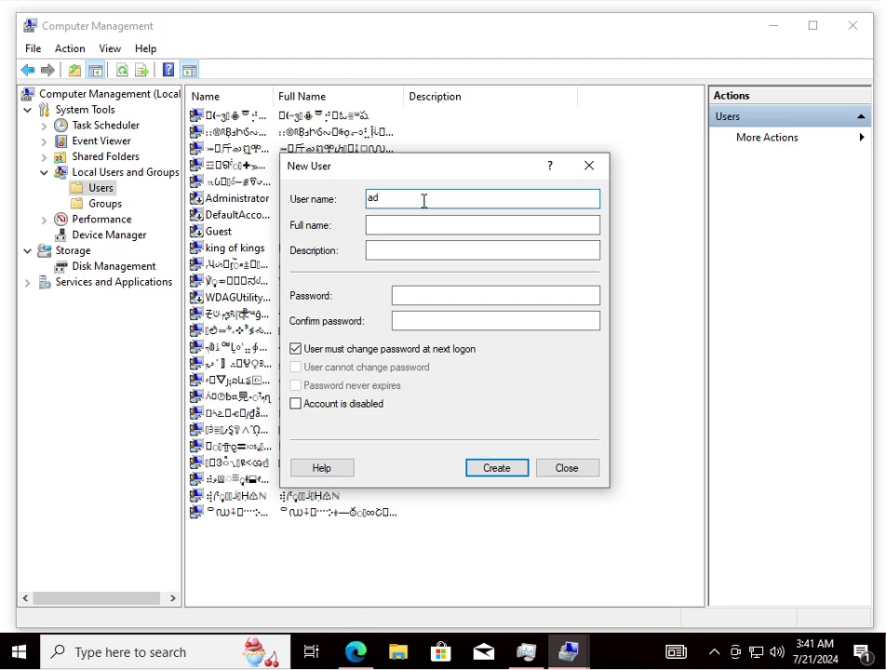
key(BackSpace)
key(BackSpace)
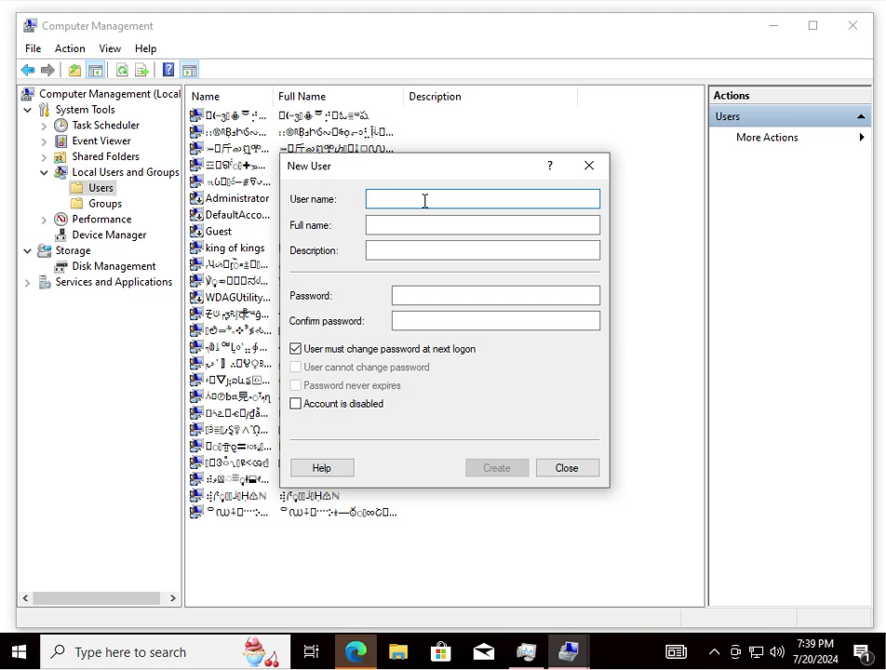
Create a local user account with "e" as both user name and full name, and close the new user form
right_click(425, 201)
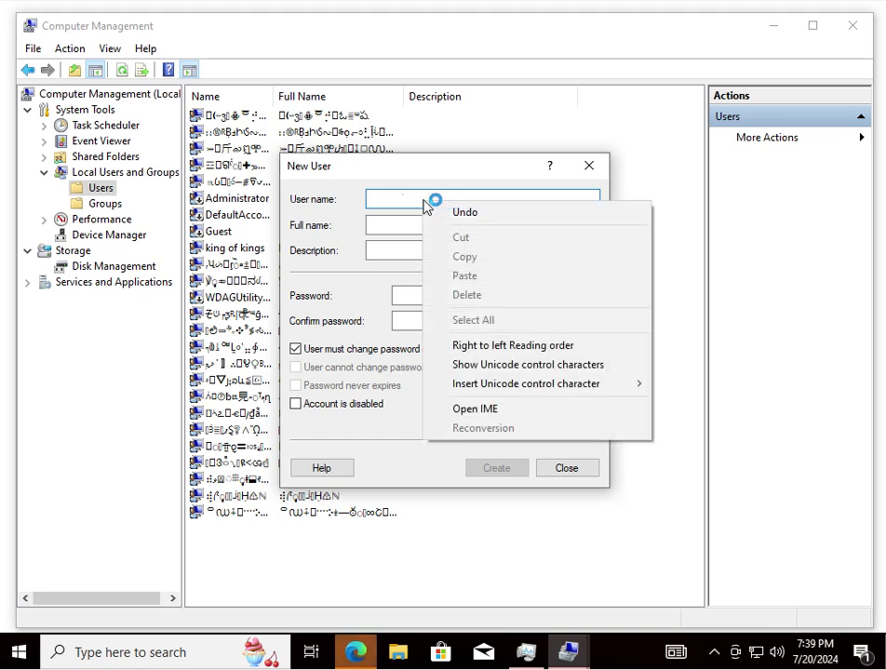
click(393, 198)
text(e)
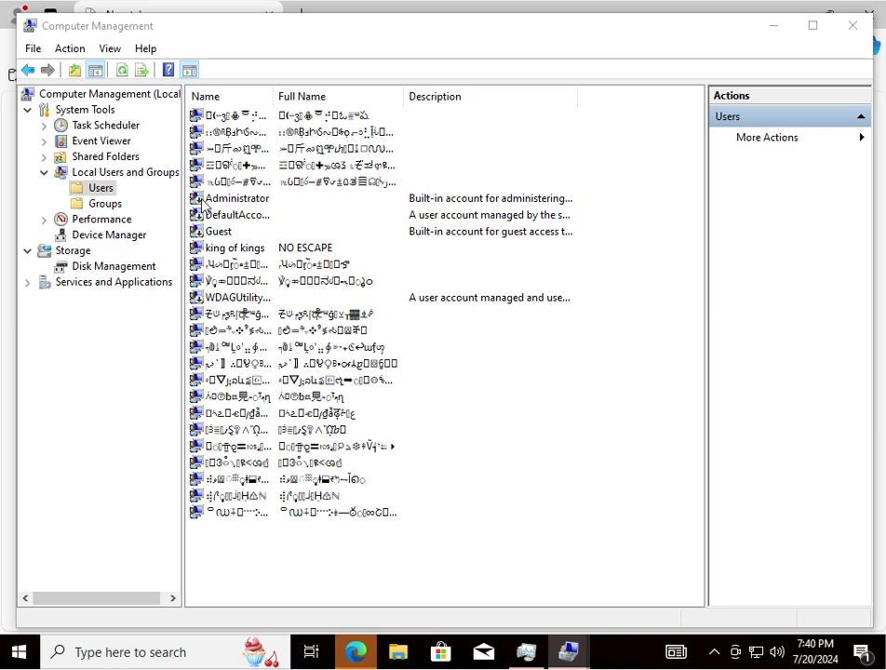
key(alt+a)
key(n)
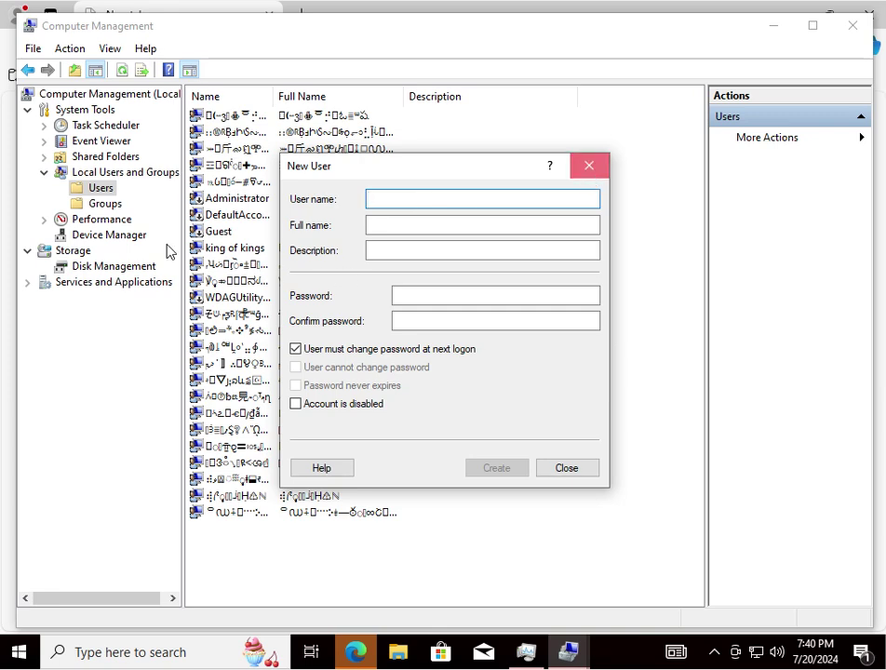
key(Escape)
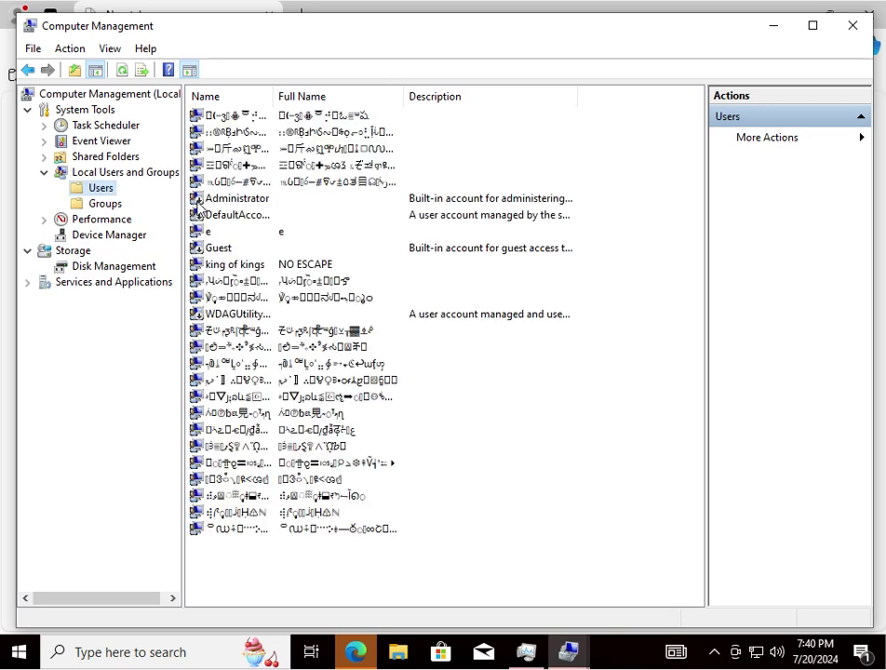
Enable the built-in Administrator account by clearing "Account is disabled", apply the change, and view the account's group memberships
right_click(198, 204)
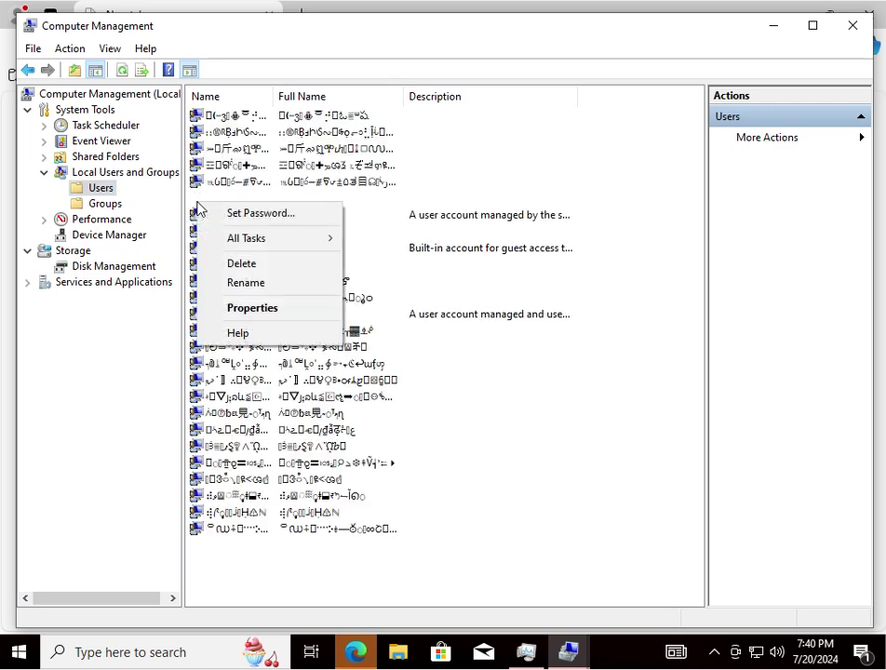
click(253, 311)
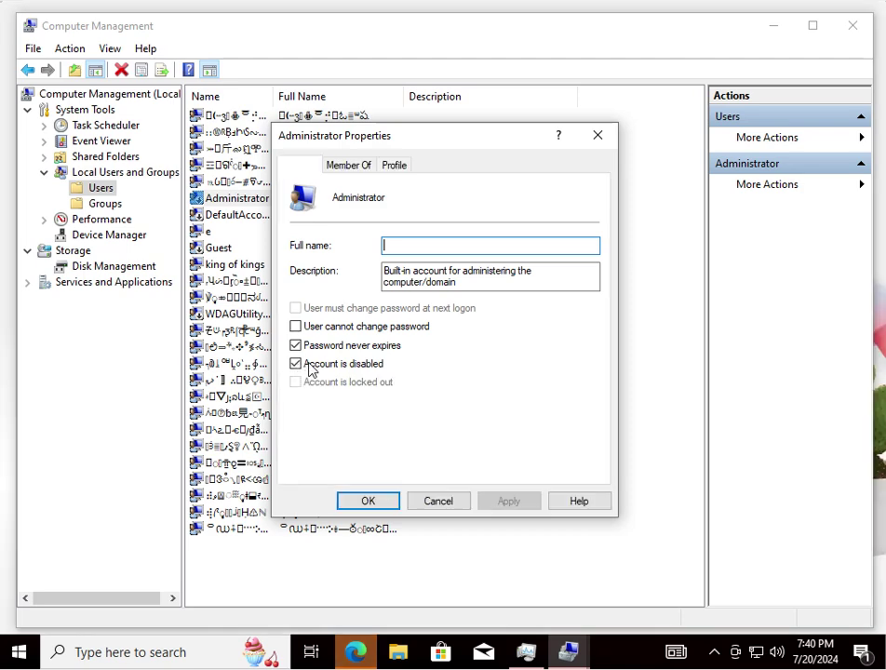
click(300, 366)
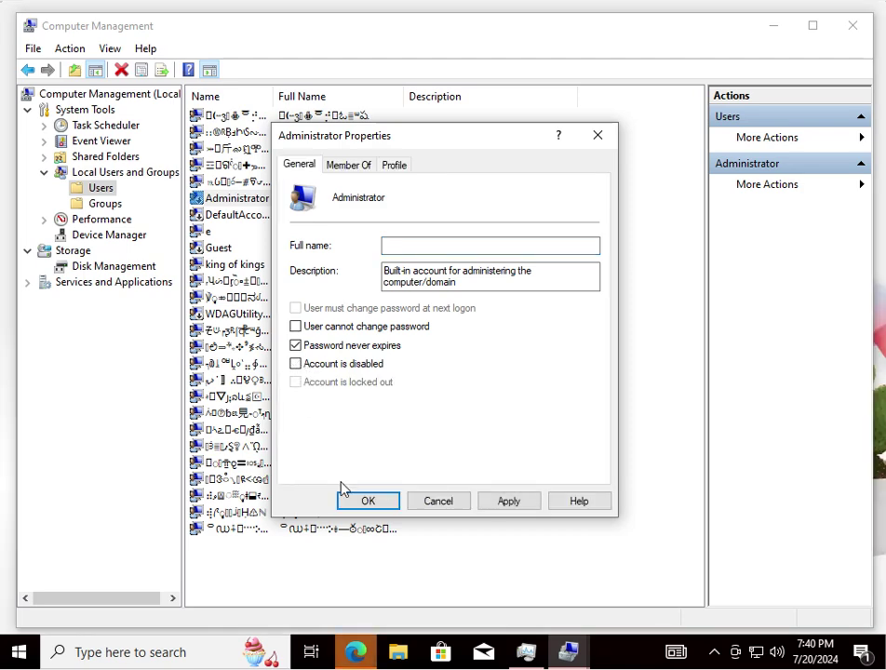
click(518, 503)
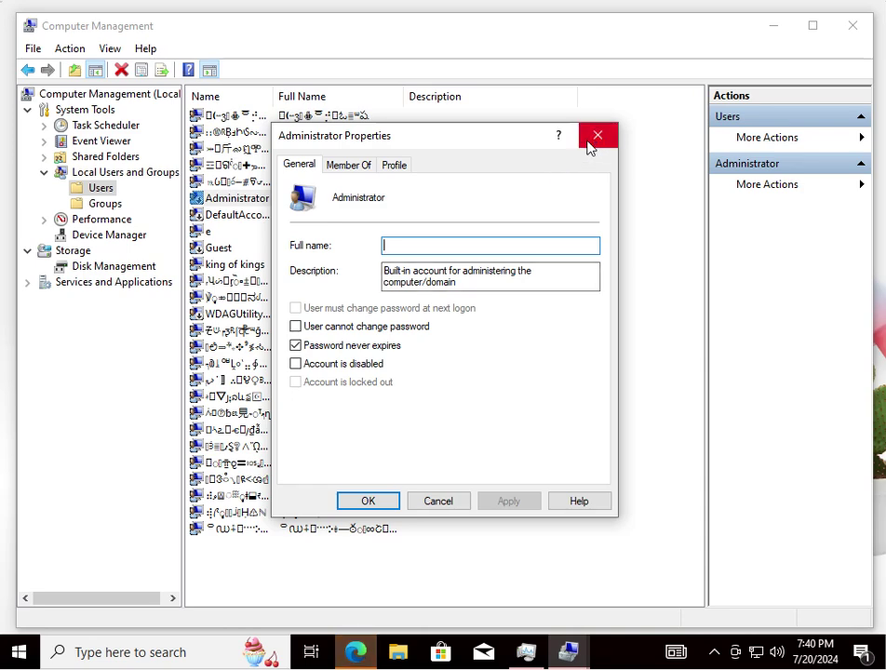
click(347, 168)
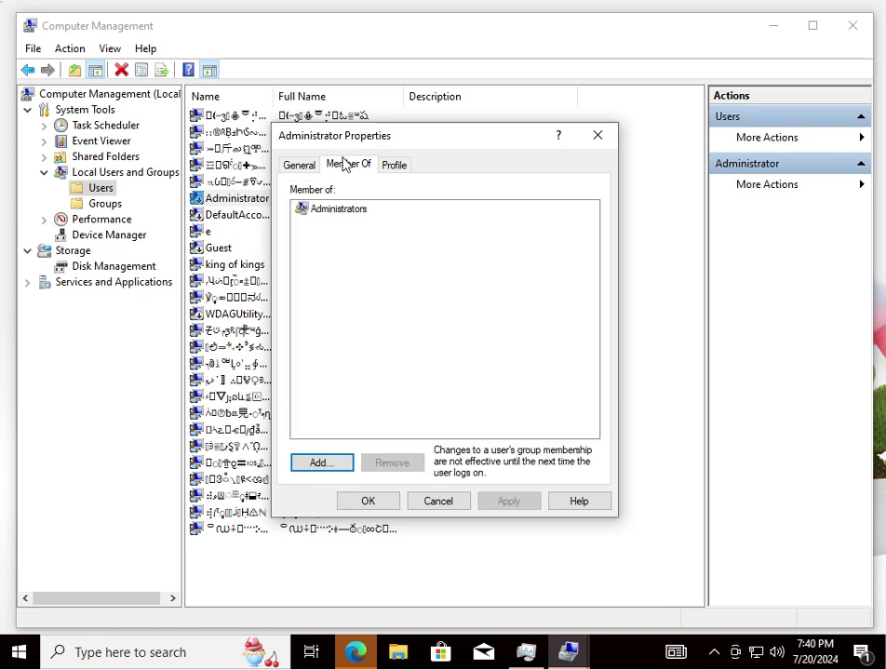
Switch Windows to the Administrator account and accept the default privacy settings for the device
click(32, 658)
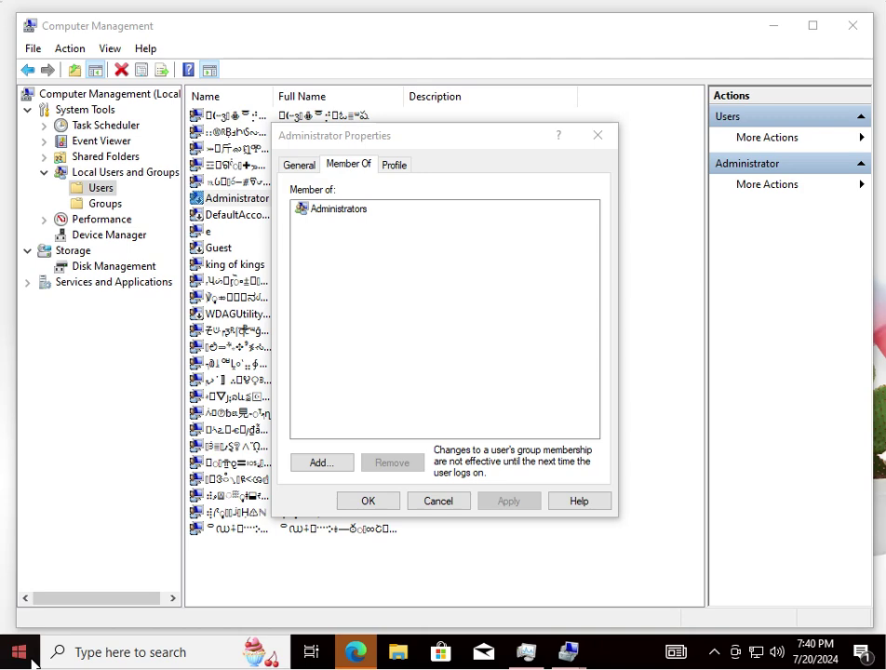
click(31, 659)
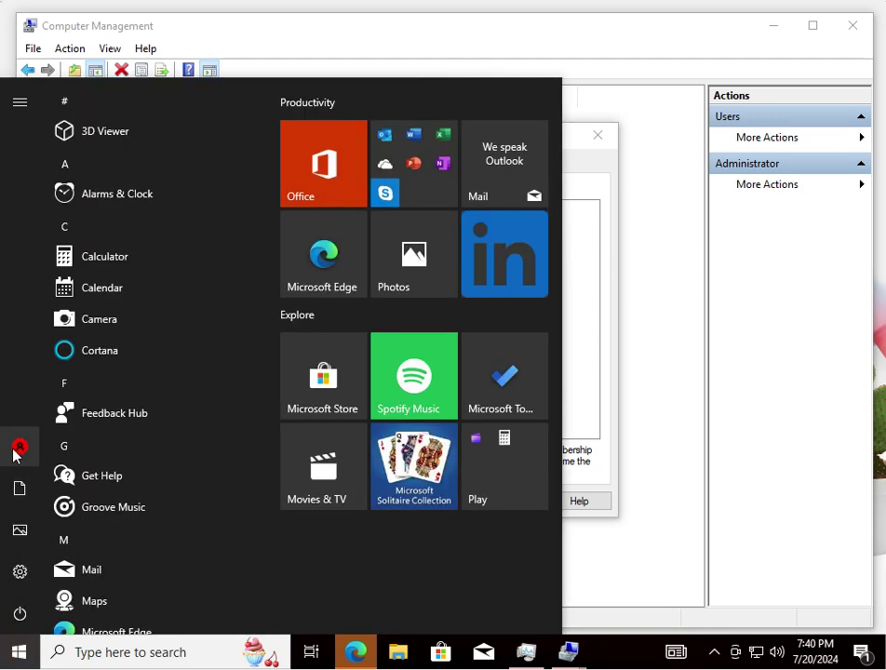
mouse_move(26, 411)
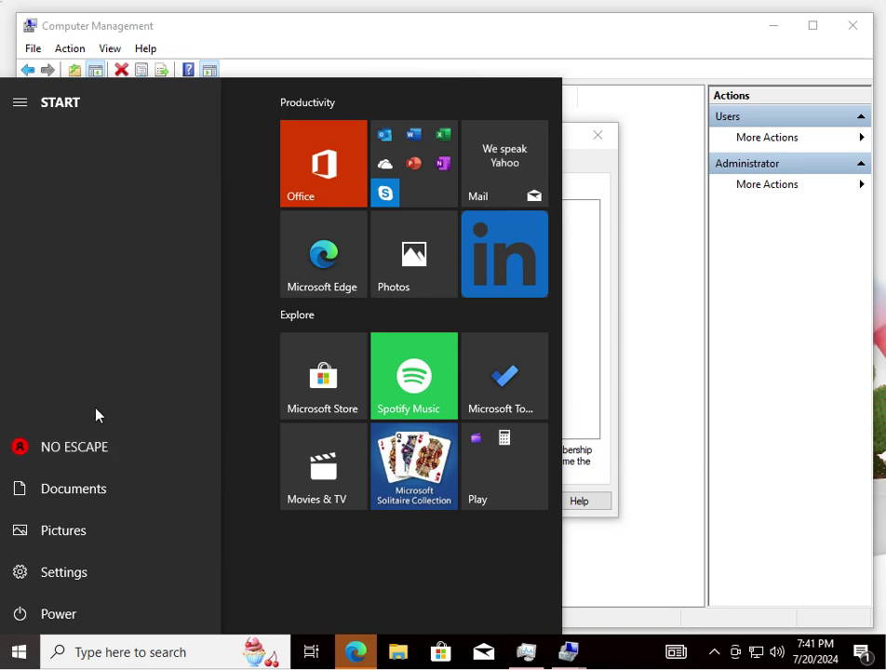
click(95, 452)
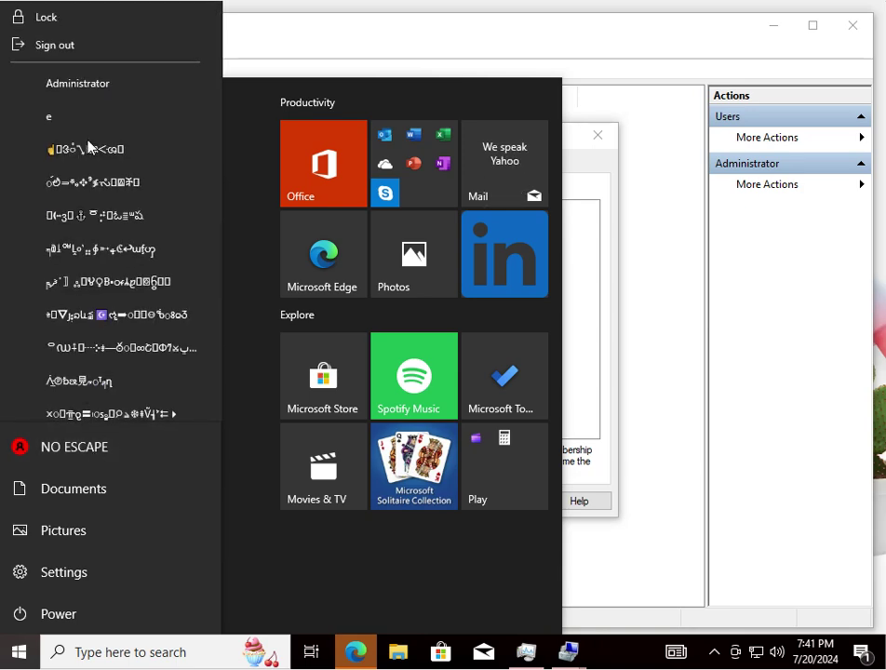
click(104, 89)
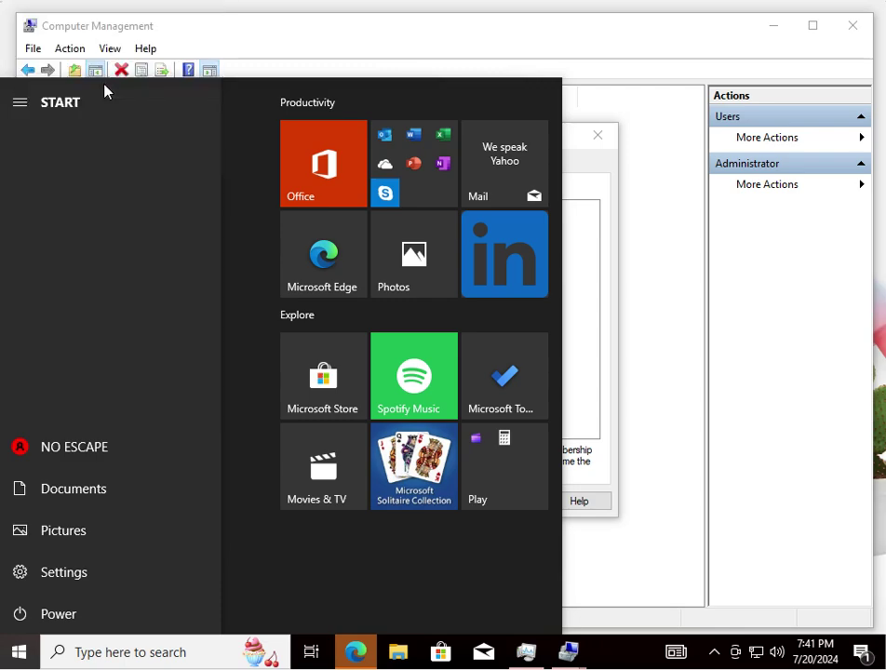
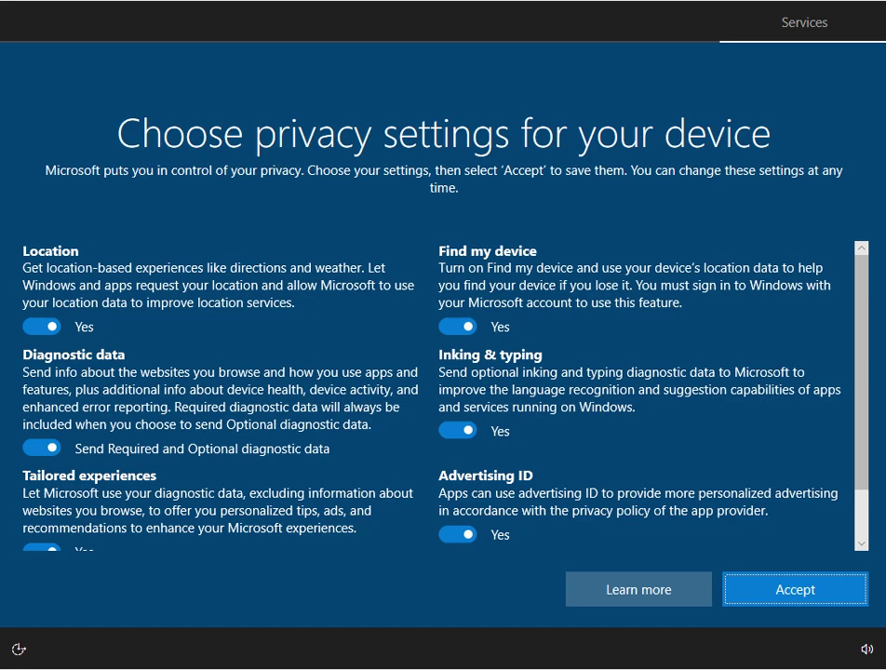
click(800, 594)
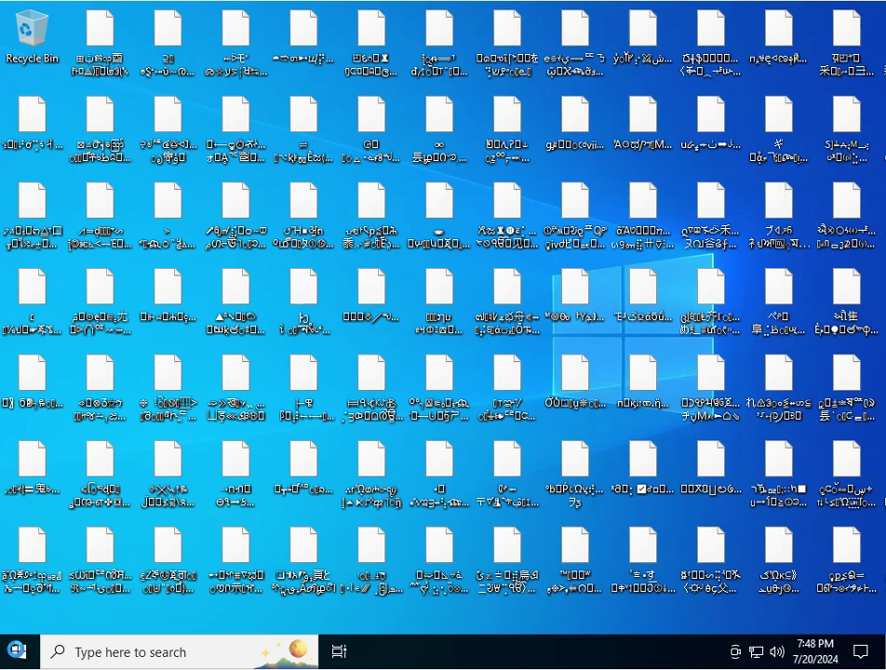
Browse the installed apps to the Windows System tools and close the Bluetooth wizard window
click(18, 656)
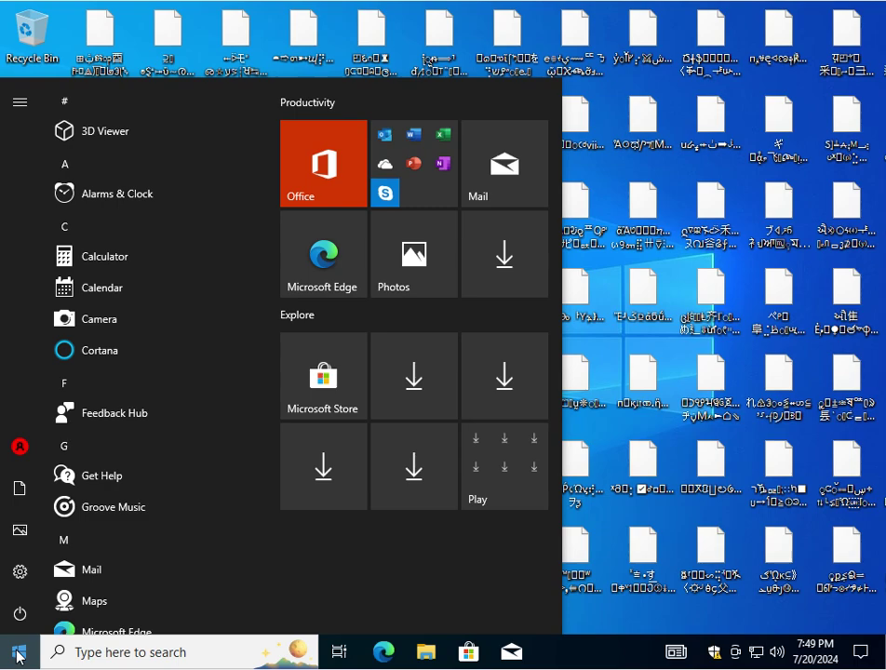
click(132, 651)
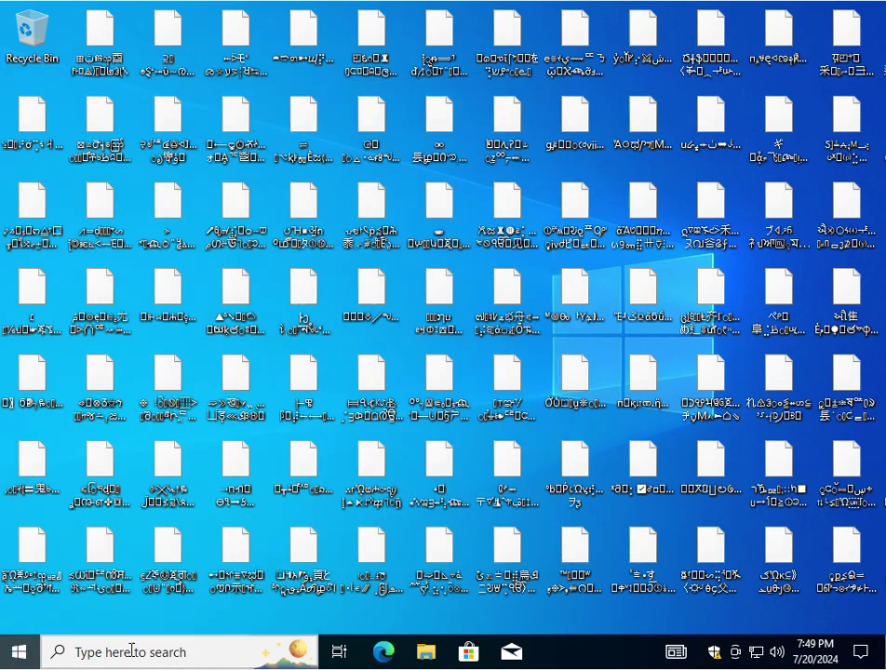
click(131, 652)
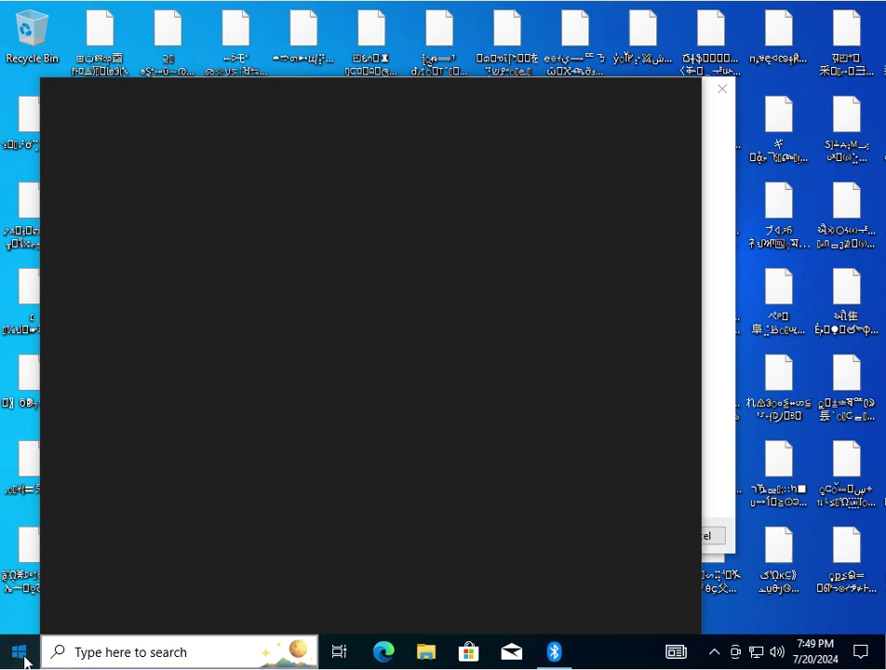
click(22, 655)
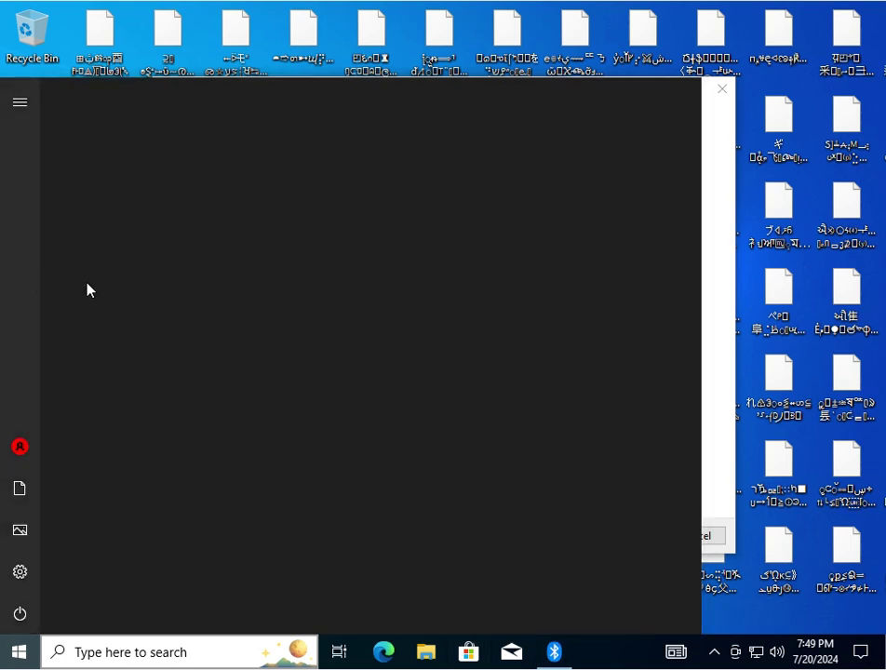
mouse_move(26, 257)
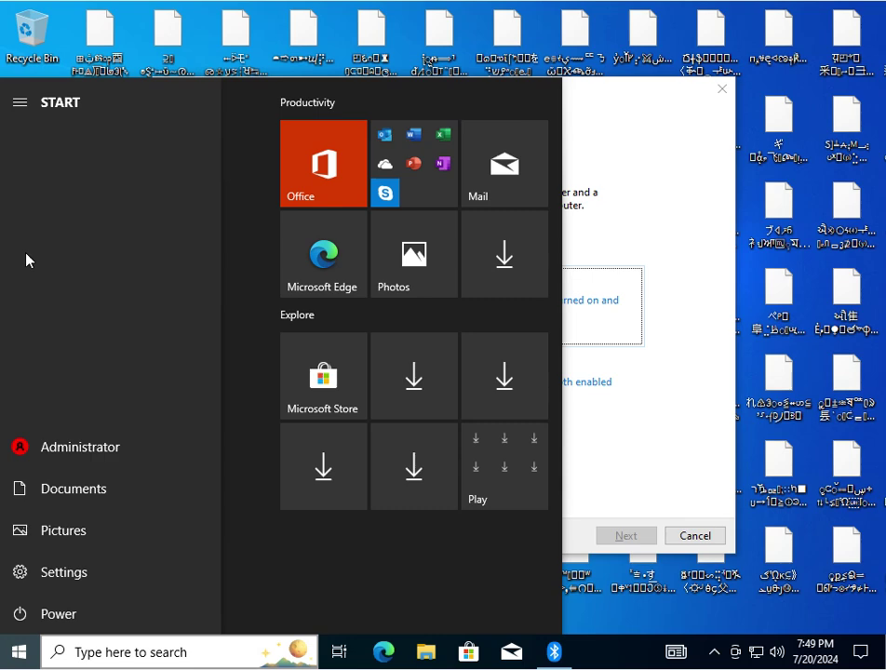
scroll(105, 380, down, 2)
scroll(103, 380, down, 10)
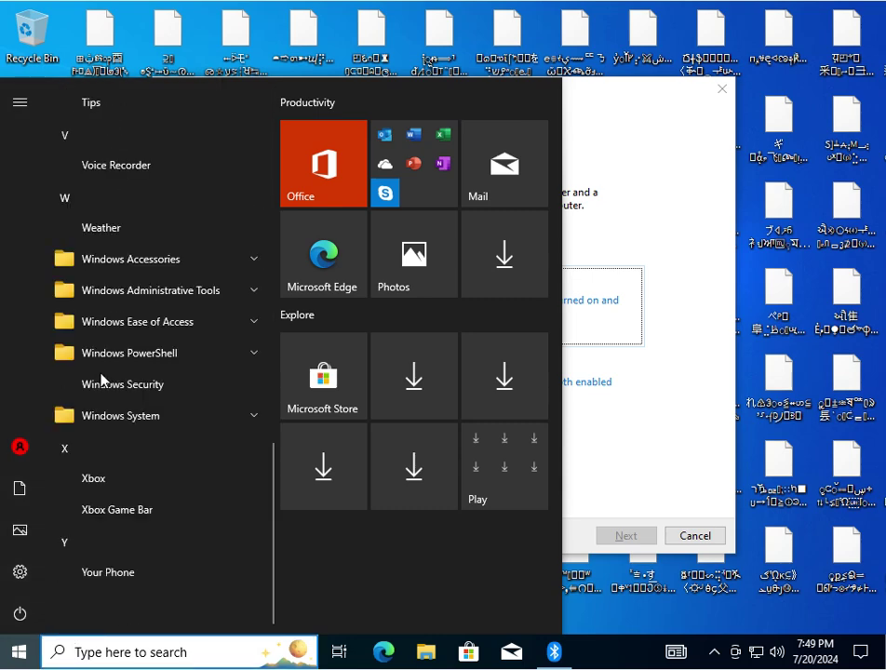
click(142, 423)
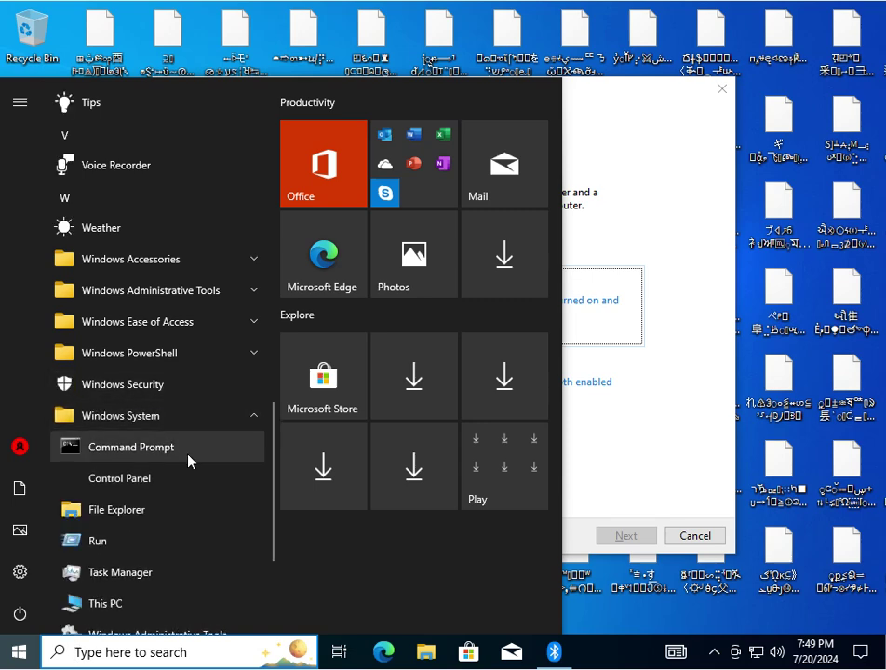
click(720, 94)
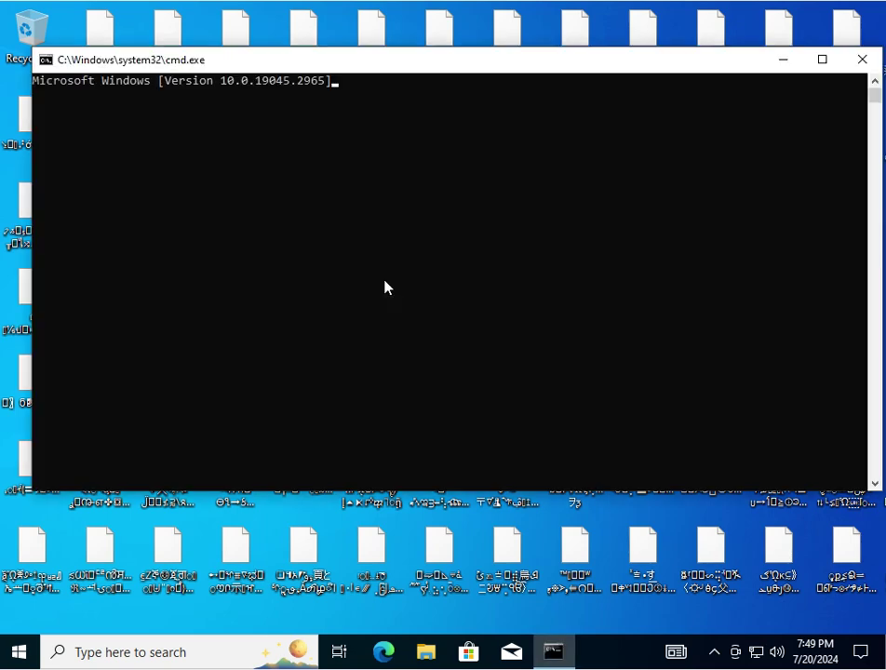
Try out Command Prompt by entering "s" at the prompt and erasing it, and close the console
text(s)
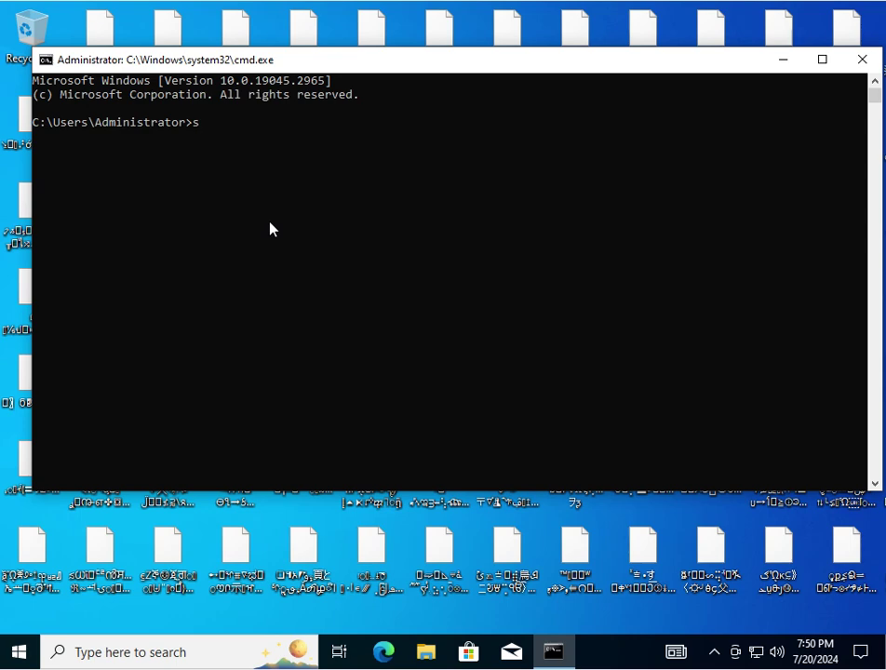
key(BackSpace)
text(s)
key(BackSpace)
click(860, 59)
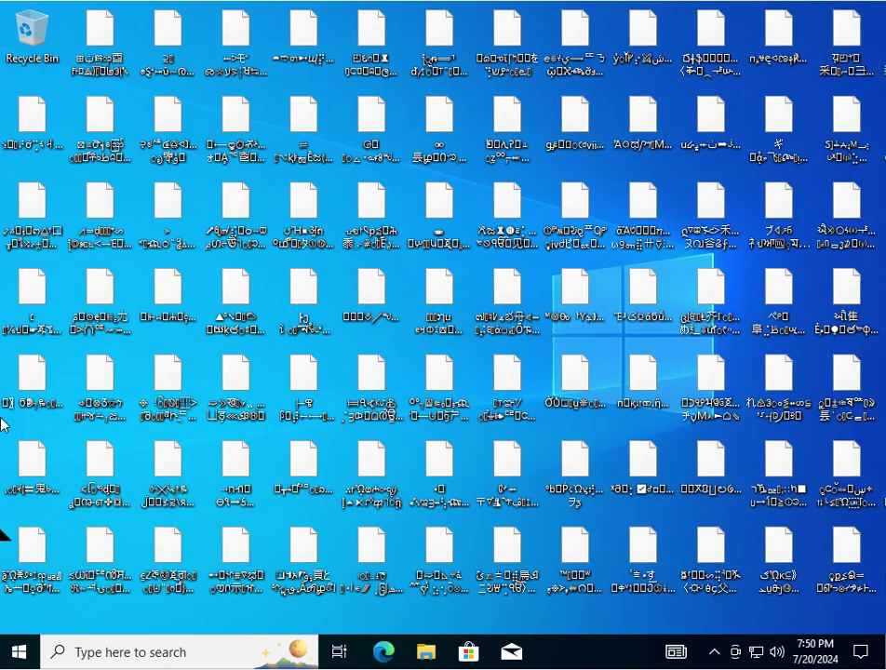
Review the Mouse and Typing pages of the Devices settings in Windows Settings, and close Settings
click(29, 650)
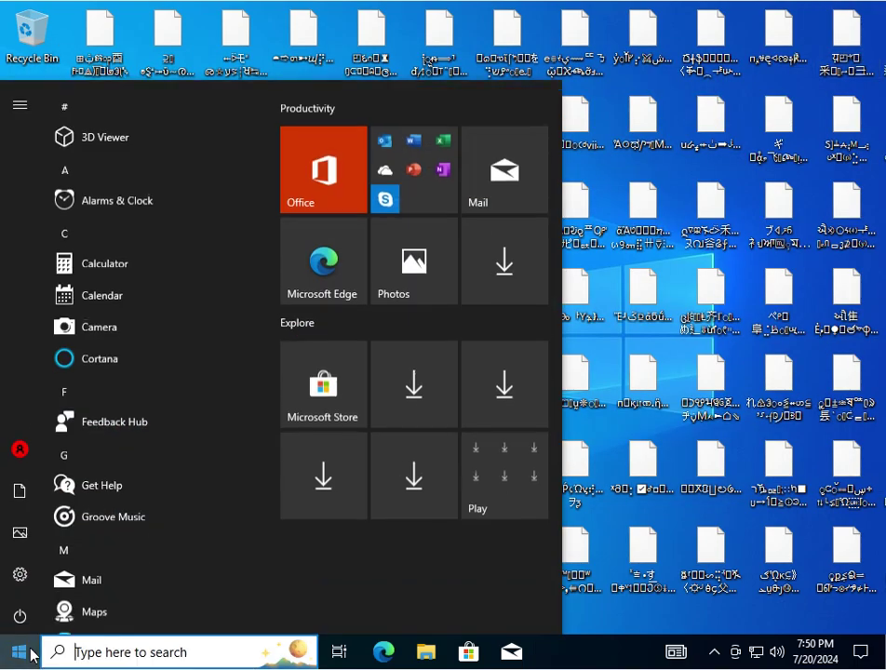
mouse_move(16, 586)
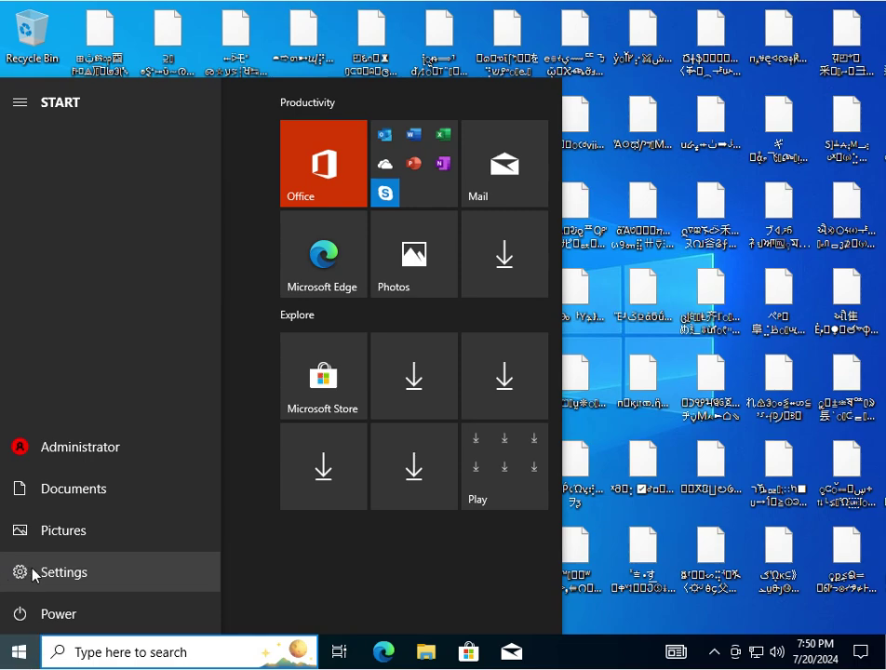
click(33, 572)
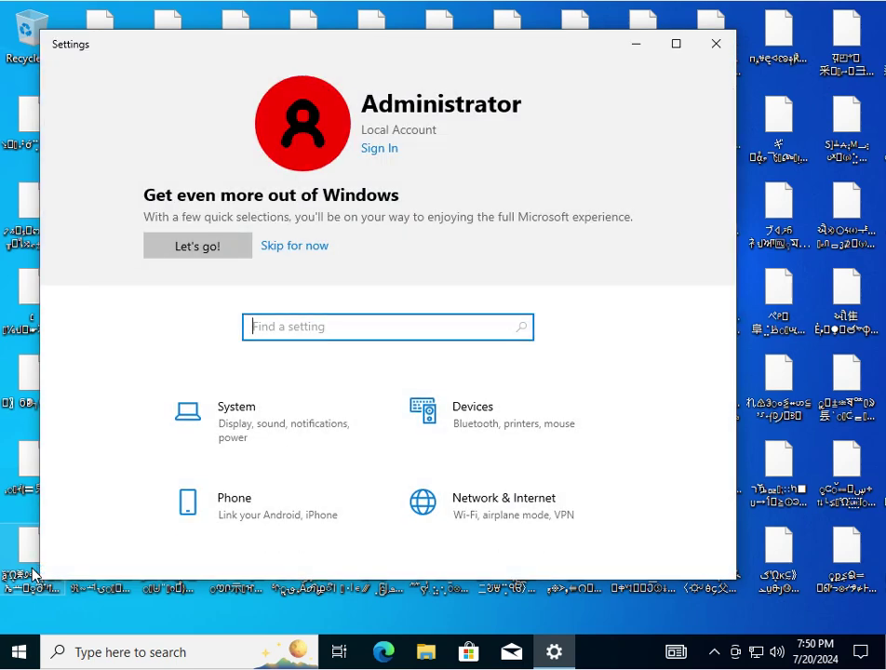
click(455, 435)
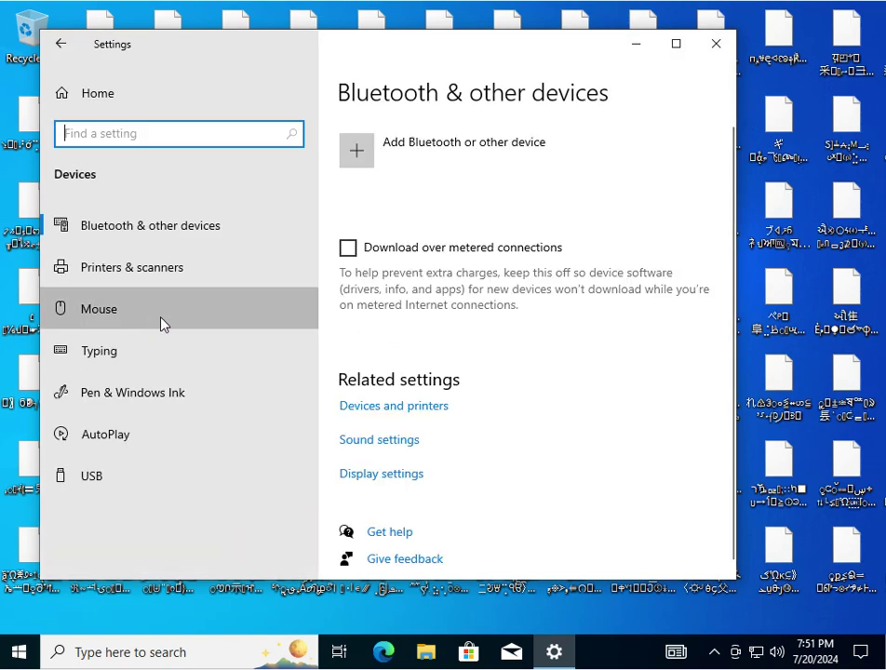
click(207, 313)
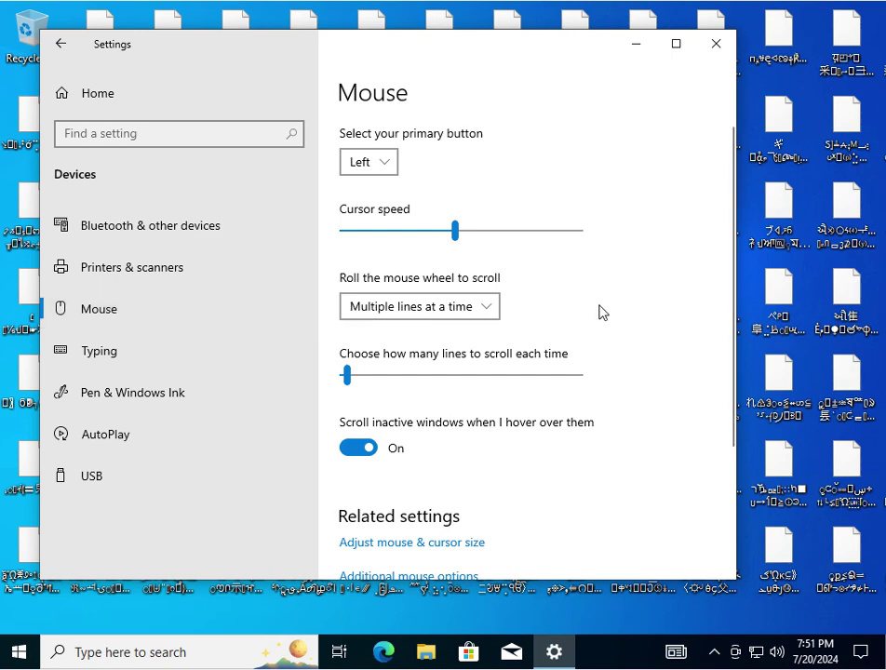
scroll(556, 267, down, 5)
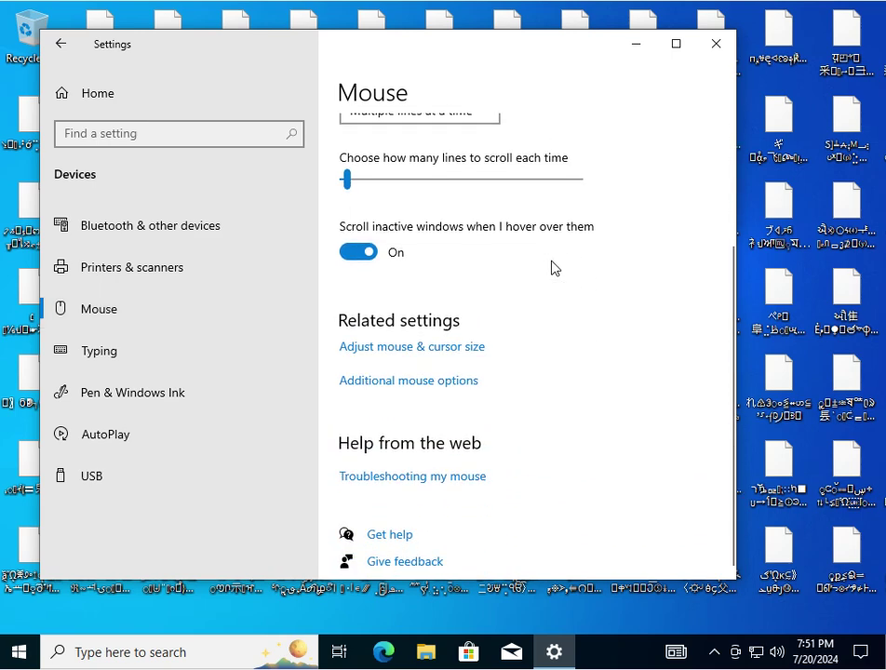
scroll(550, 258, up, 4)
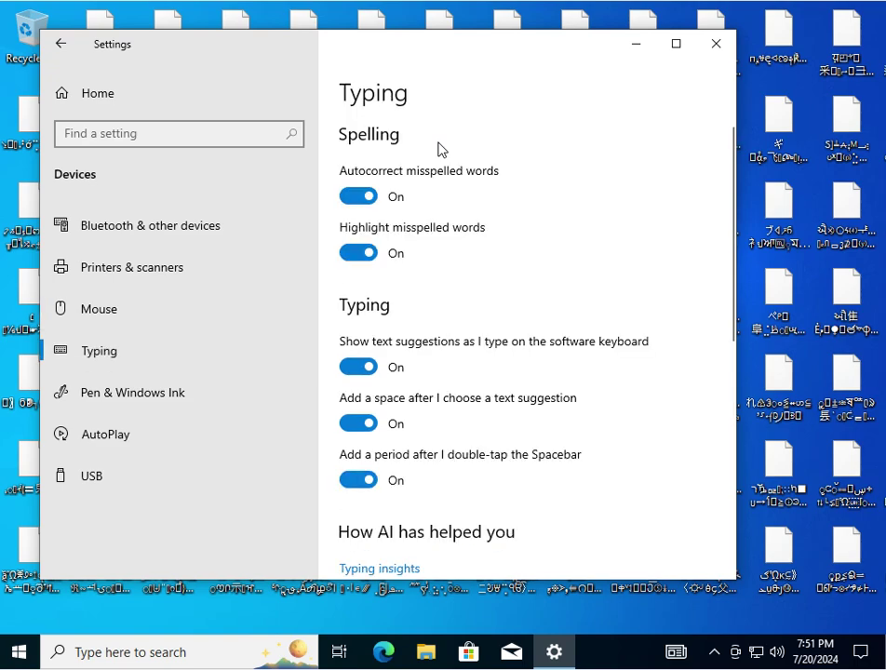
scroll(487, 263, down, 10)
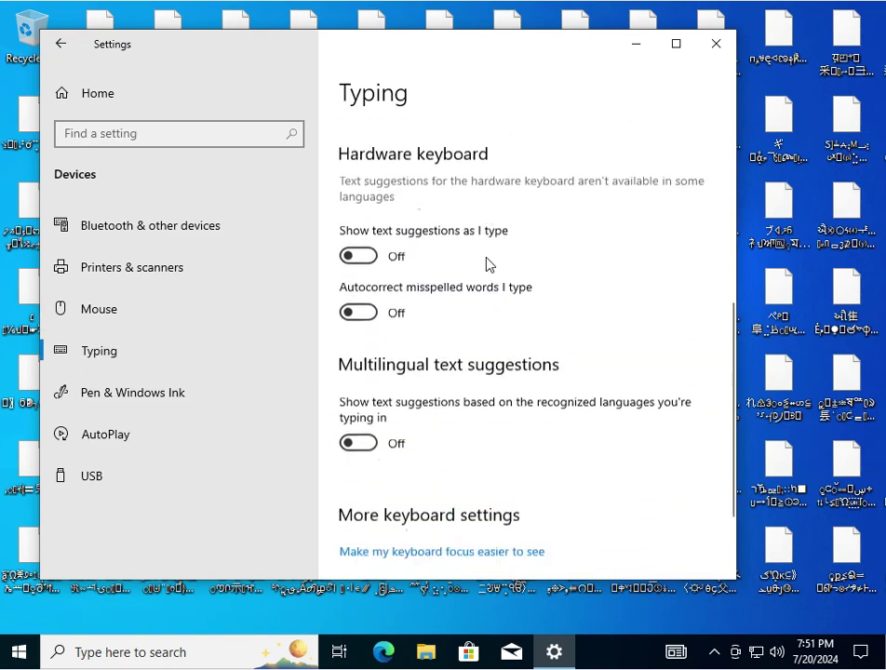
scroll(487, 263, up, 4)
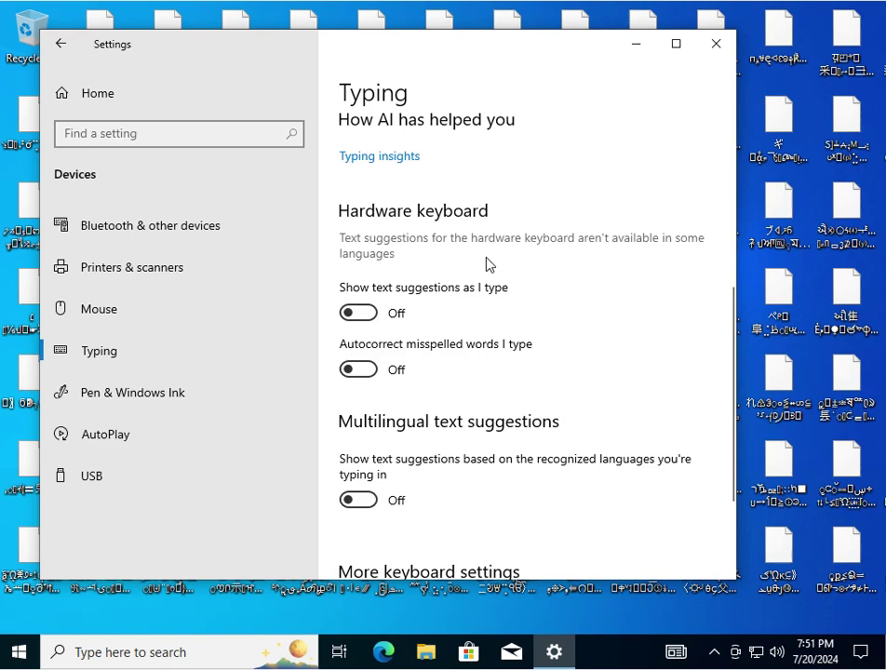
scroll(440, 507, down, 3)
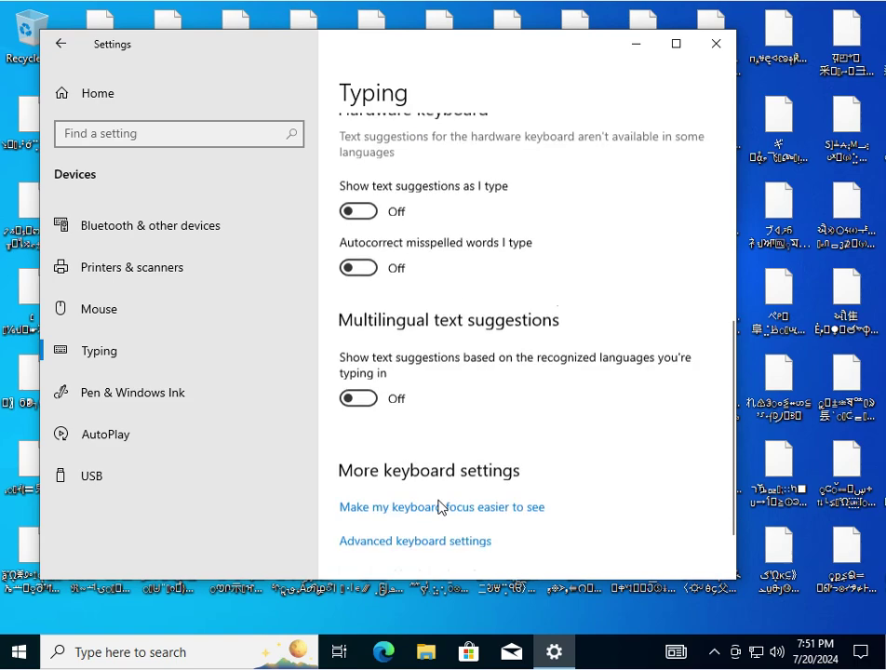
click(709, 51)
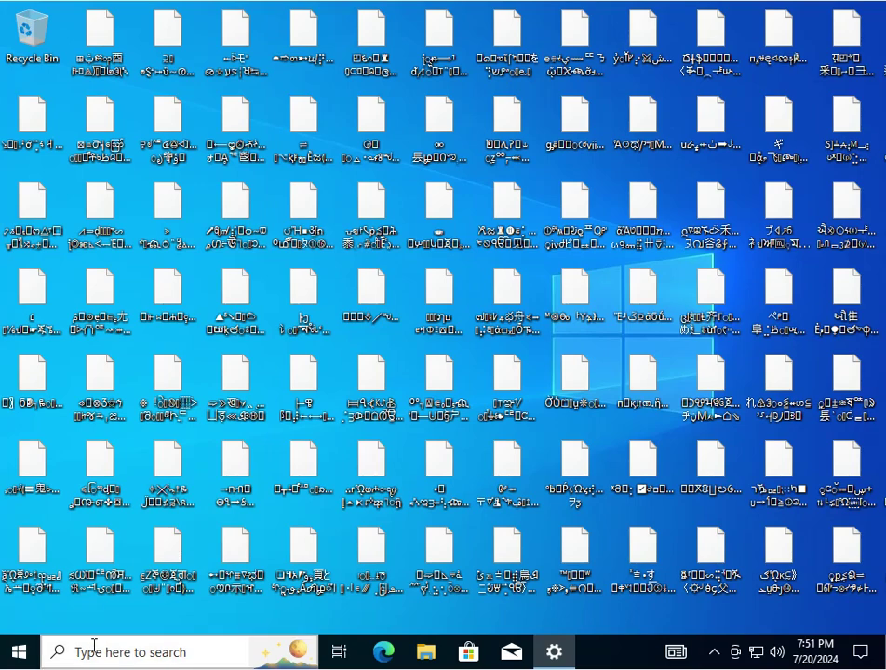
Open a Command Prompt console from the Windows System tools
click(18, 654)
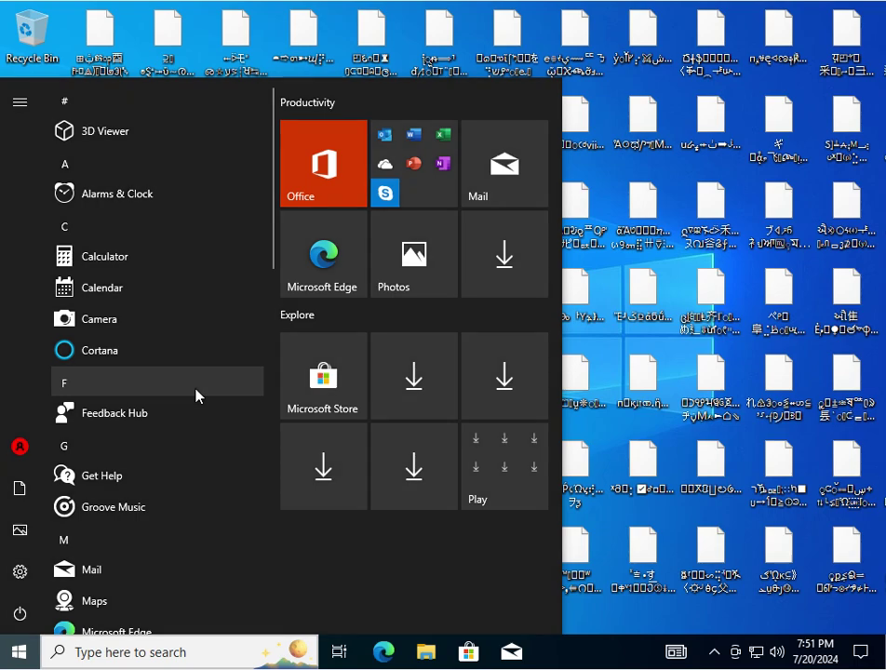
scroll(195, 396, down, 5)
scroll(195, 395, down, 3)
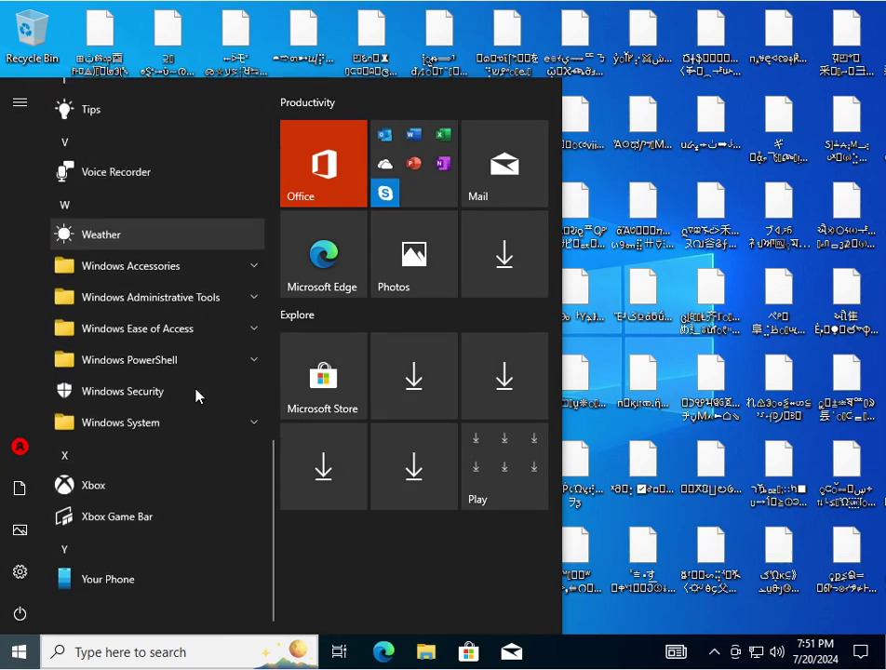
click(159, 433)
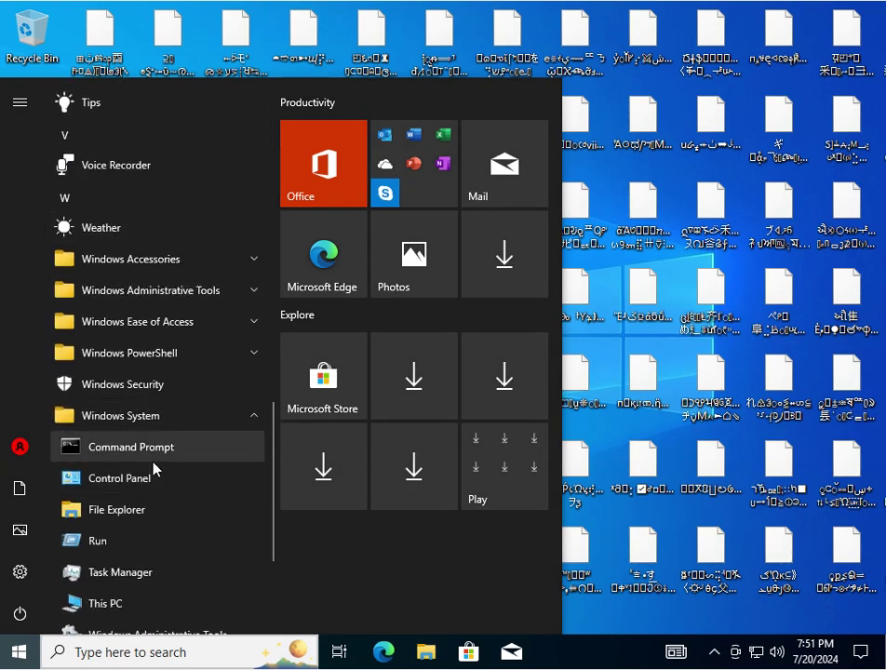
click(140, 479)
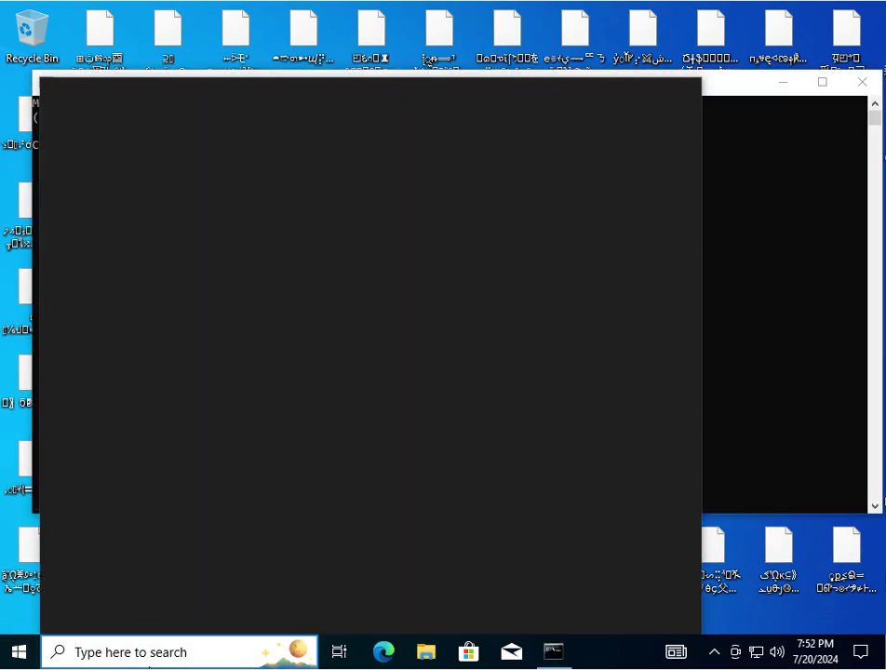
Search Windows for "on s" to launch the On-Screen Keyboard, and close the open console
text(o)
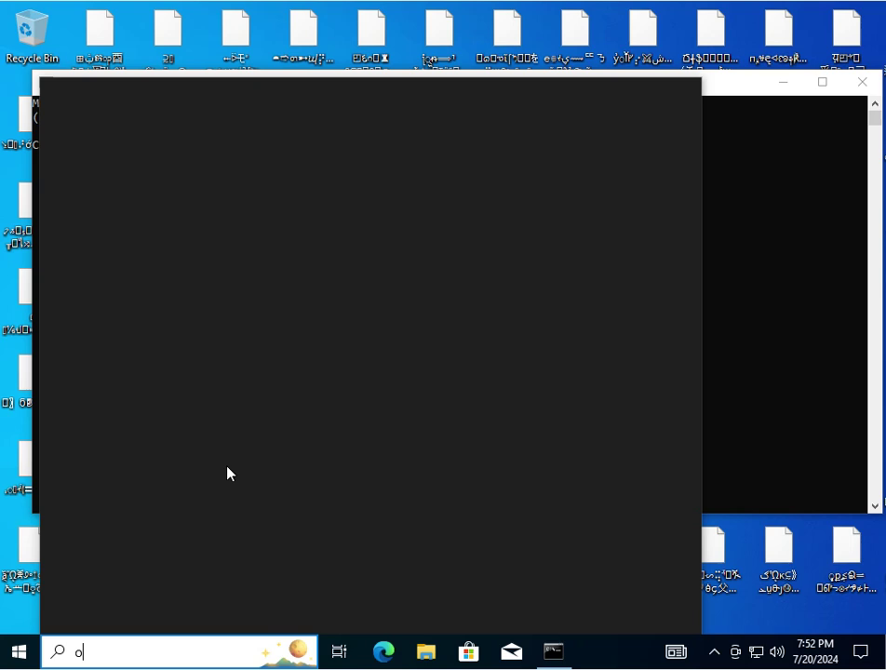
text(n)
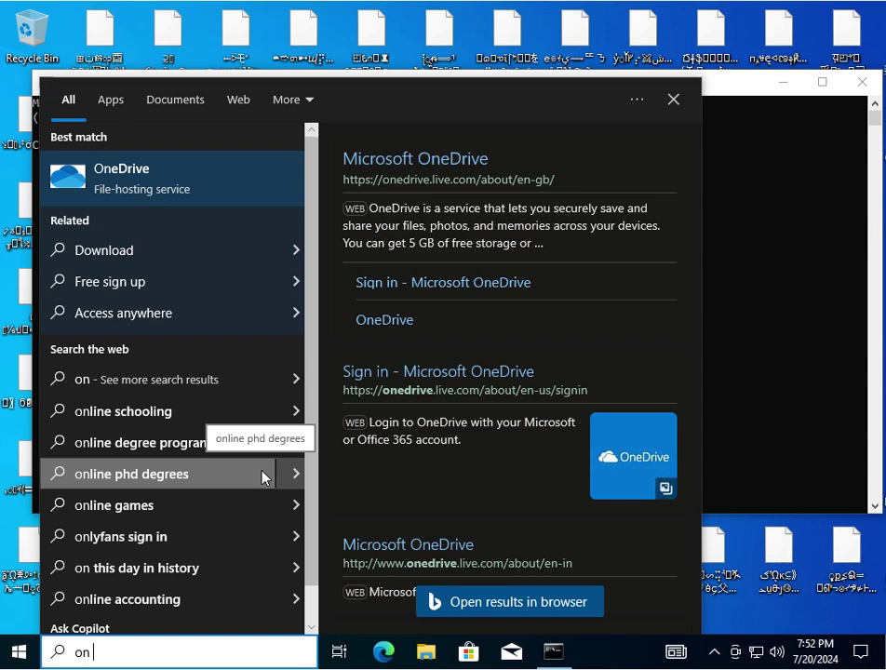
text(s)
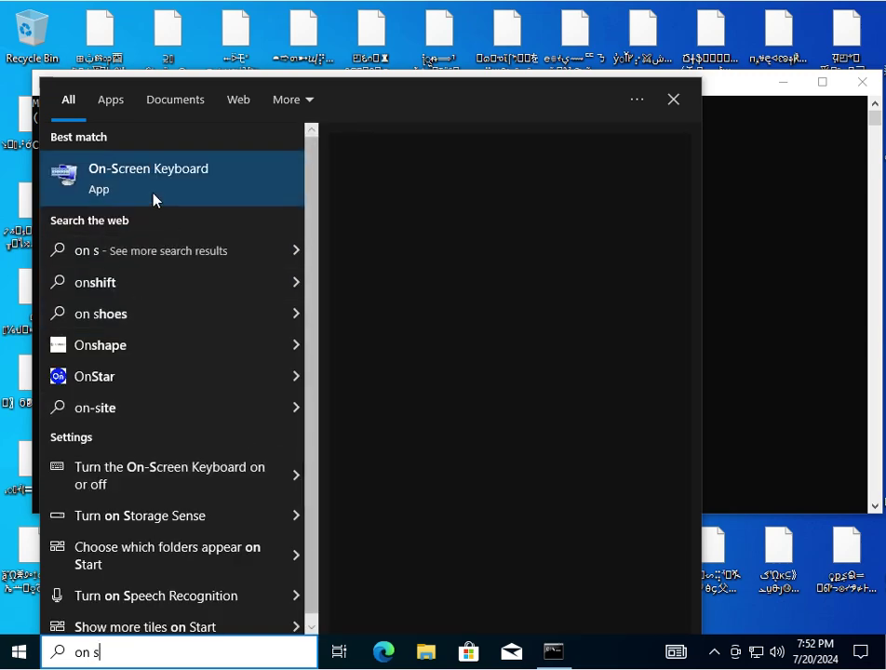
click(154, 200)
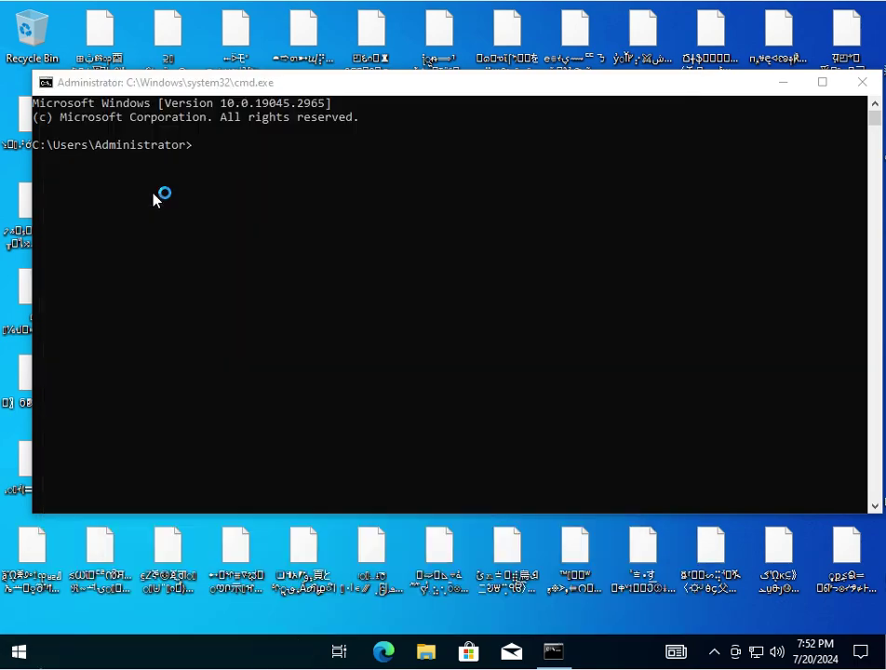
click(871, 85)
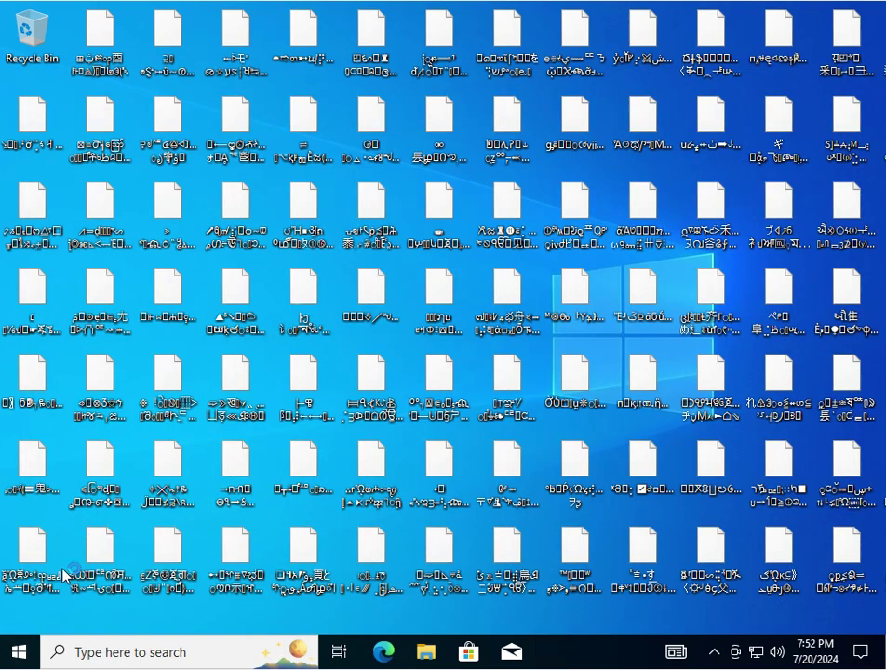
Run Command Prompt as administrator and move its window below the On-Screen Keyboard
click(18, 654)
scroll(105, 469, down, 10)
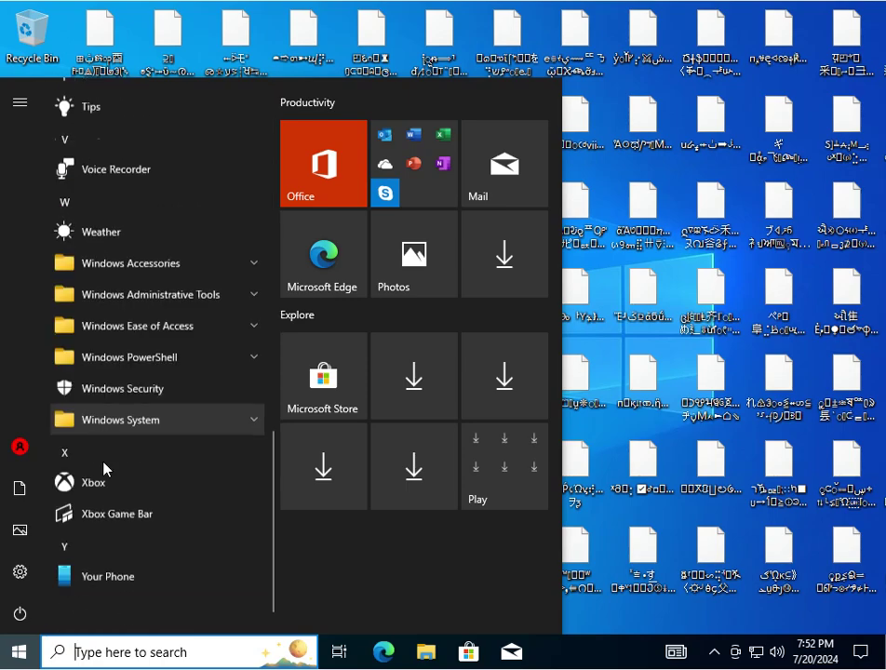
click(131, 421)
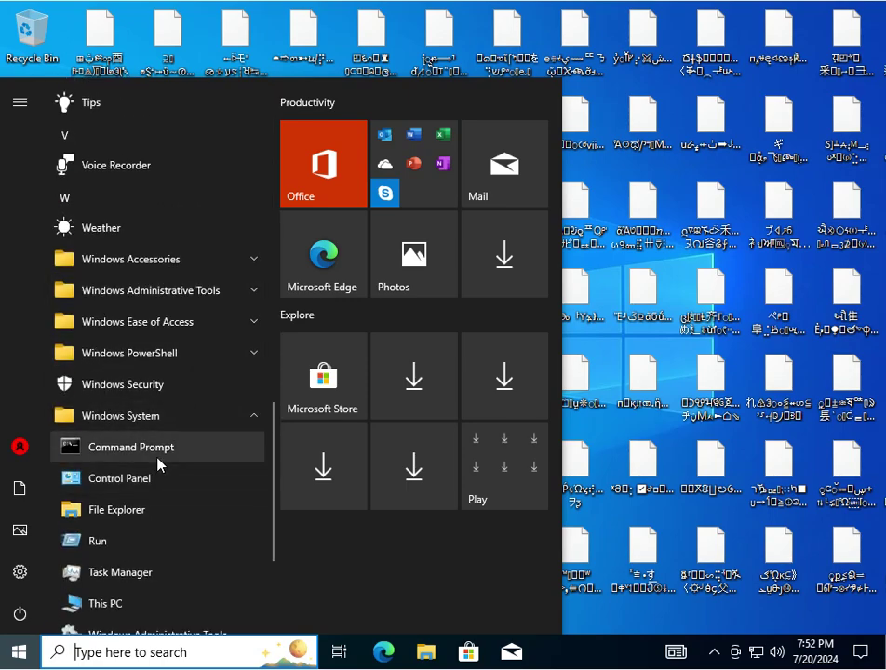
click(159, 461)
right_click(156, 460)
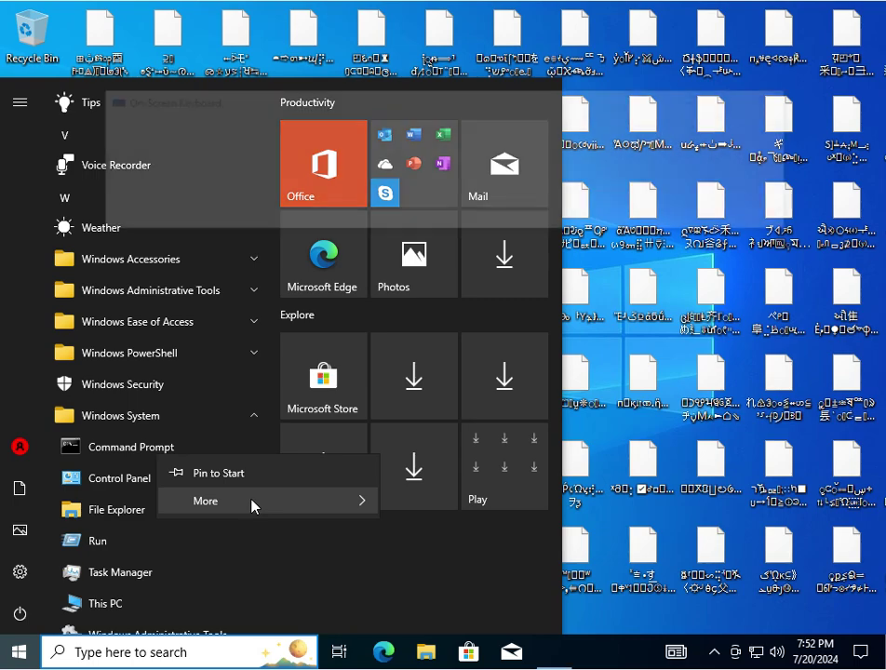
mouse_move(247, 503)
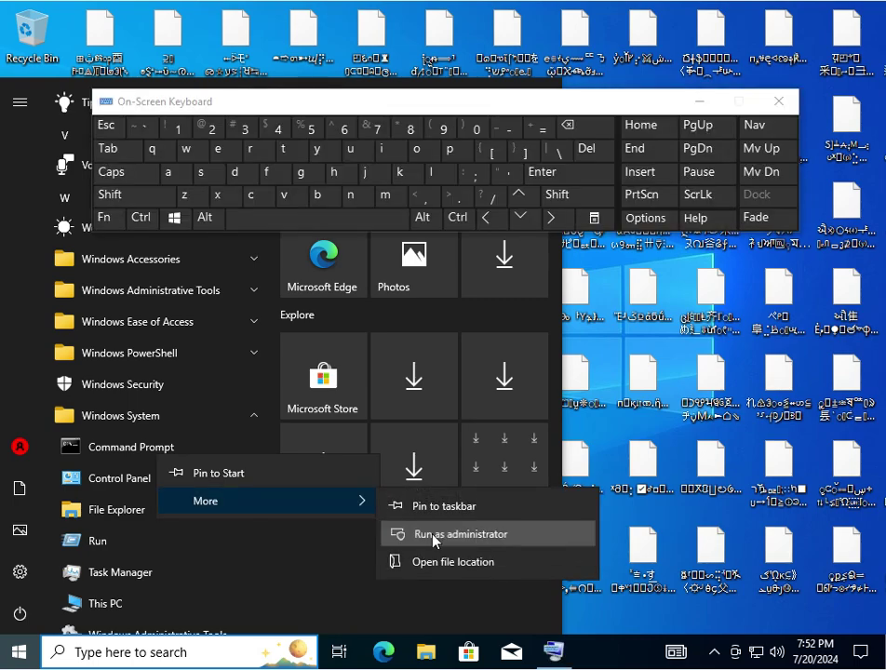
click(433, 536)
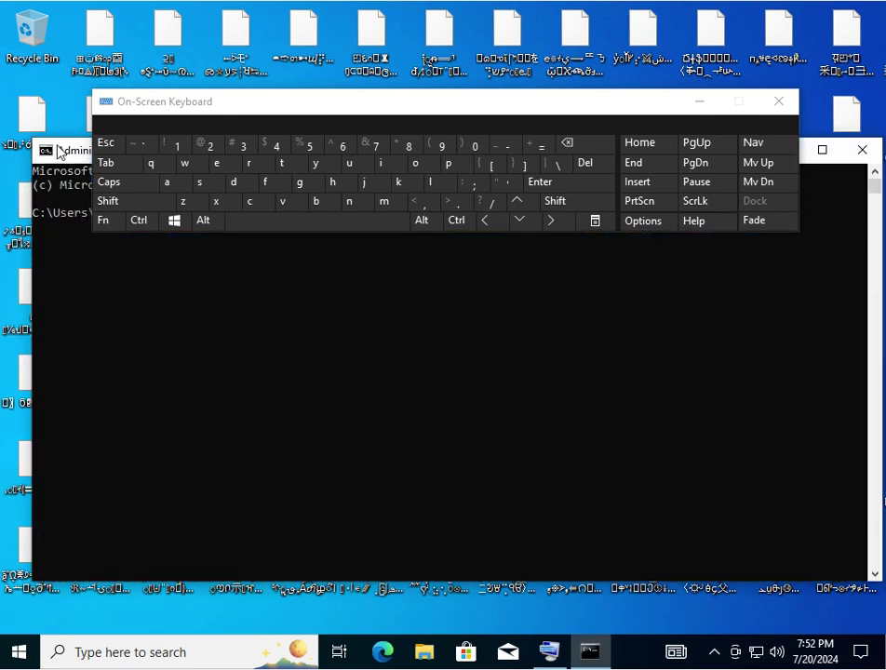
drag(60, 159, 52, 275)
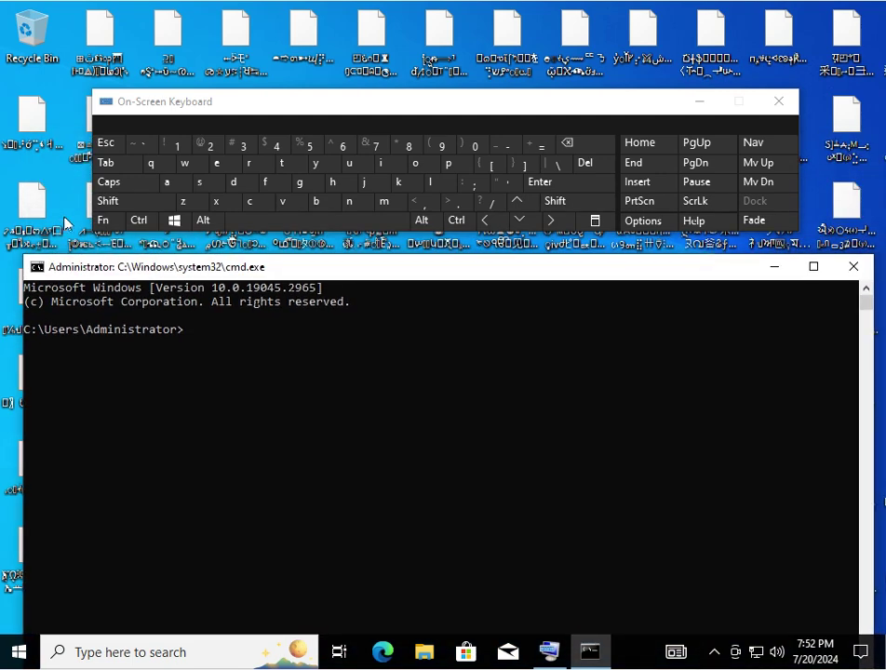
Enter the command "sfc /scannow" with the On-Screen Keyboard and run the system file scan
click(208, 190)
click(273, 185)
click(250, 207)
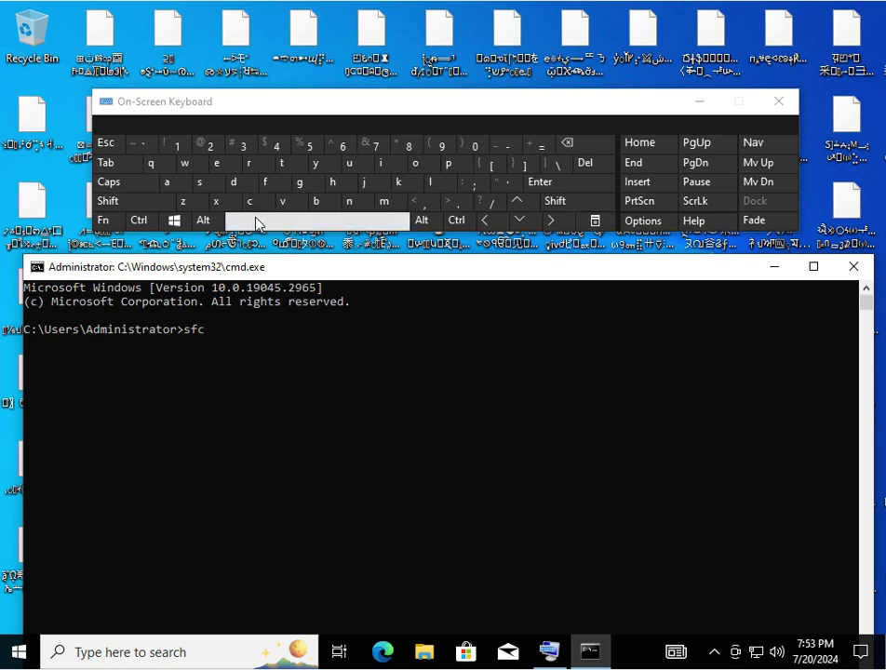
click(259, 224)
click(487, 201)
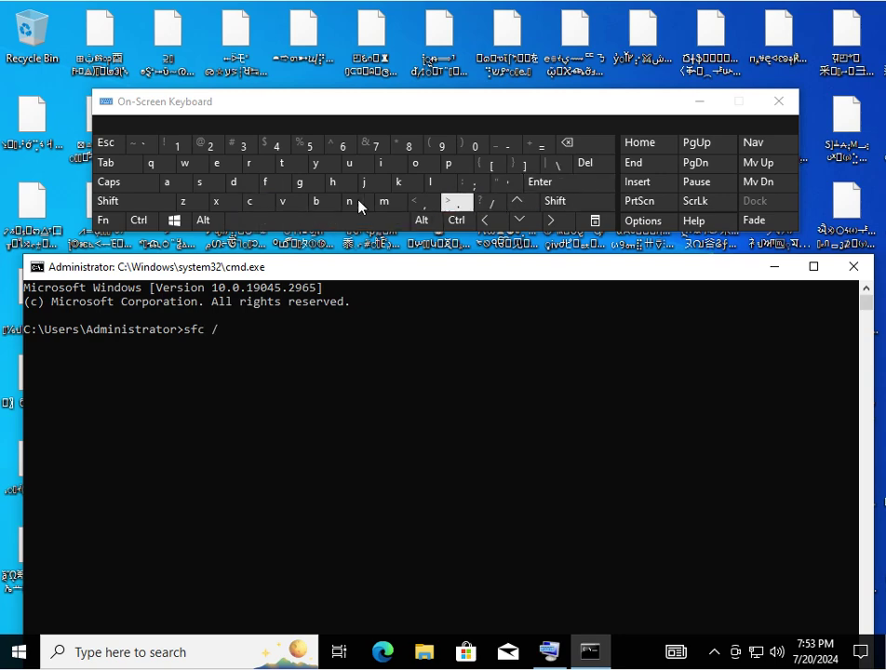
click(199, 182)
click(250, 201)
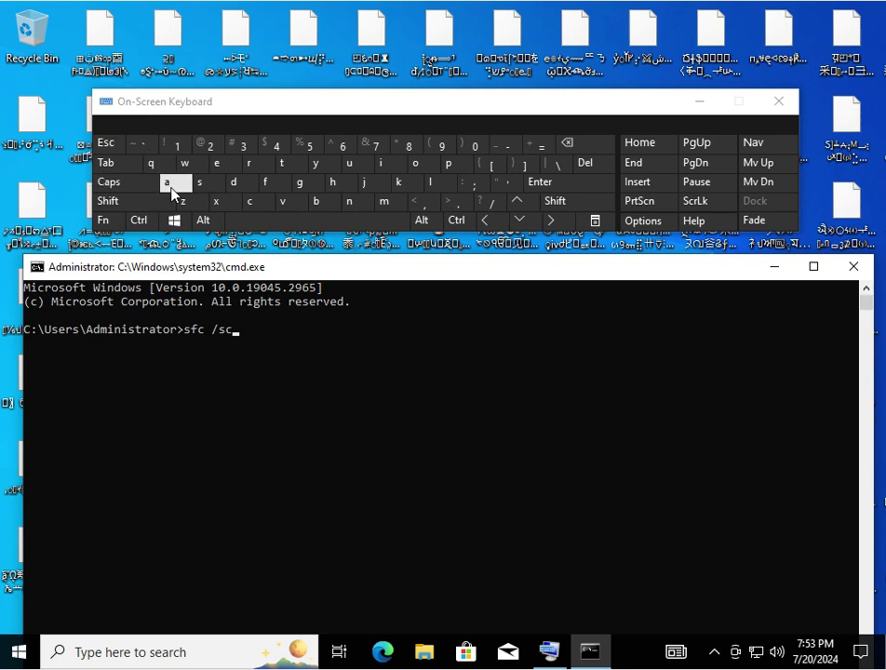
click(171, 186)
click(354, 204)
click(358, 204)
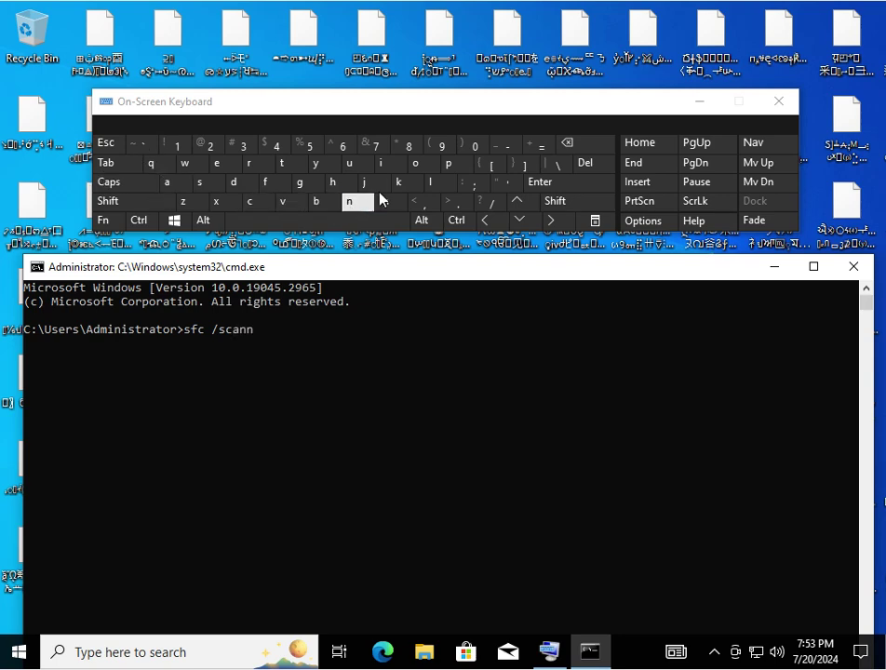
click(418, 165)
click(190, 166)
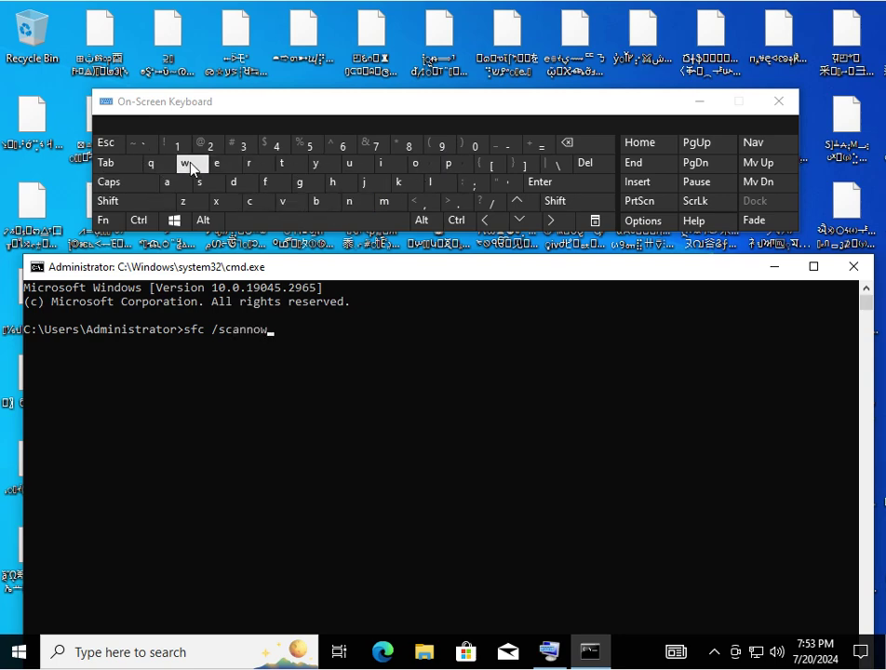
click(538, 184)
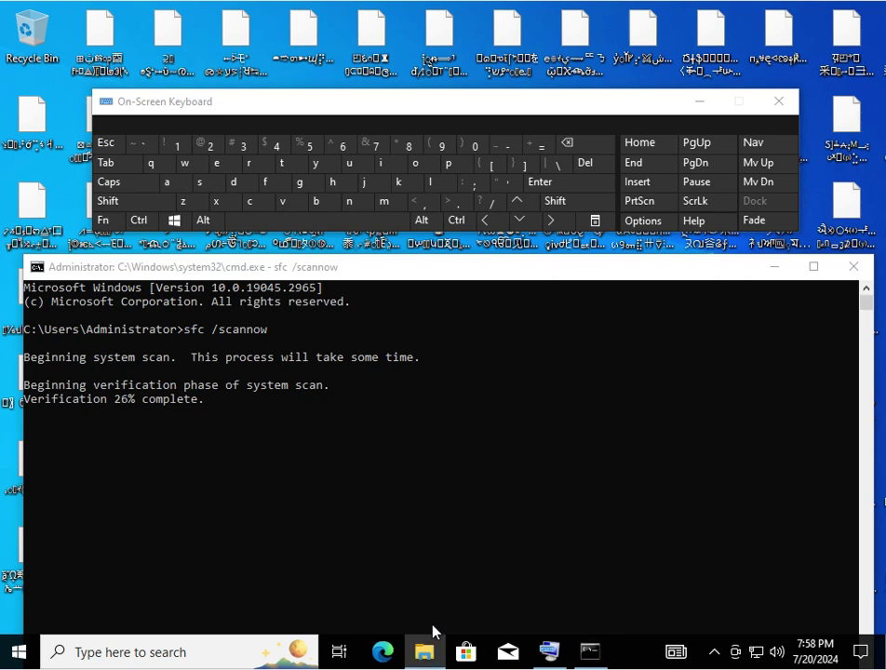
Switch to File Explorer and open Local Disk (C:) to view its folders
click(432, 634)
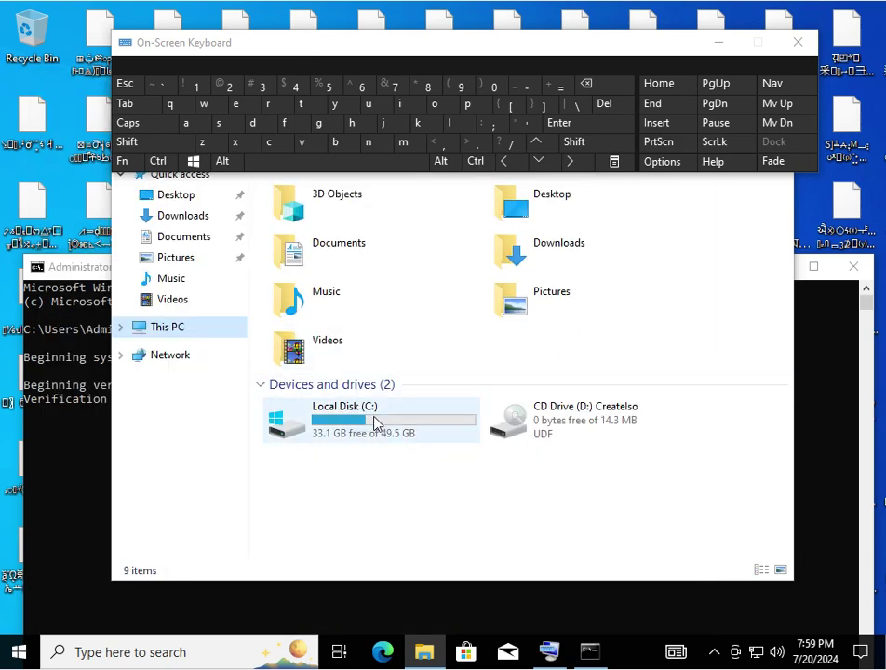
click(376, 425)
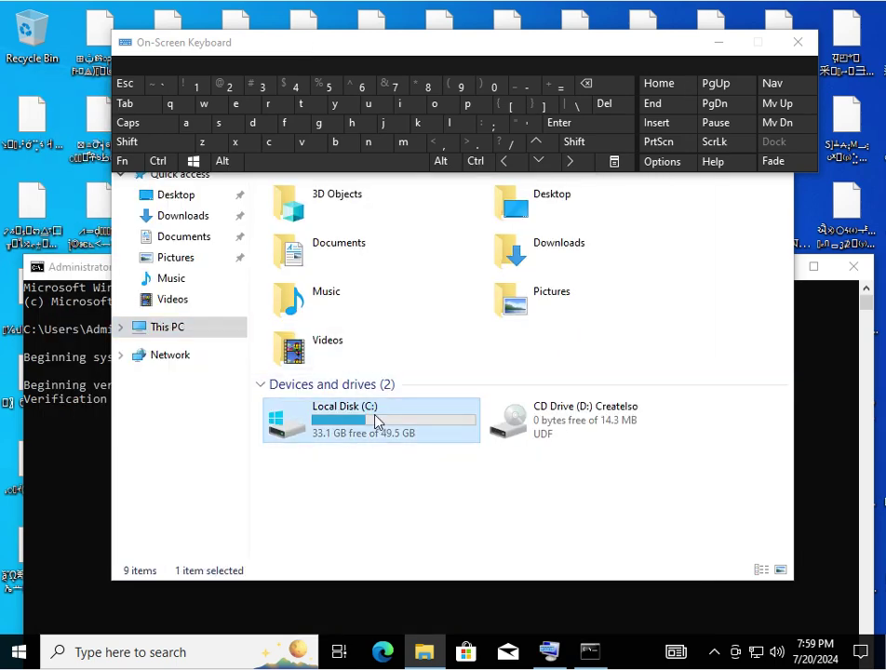
double_click(370, 404)
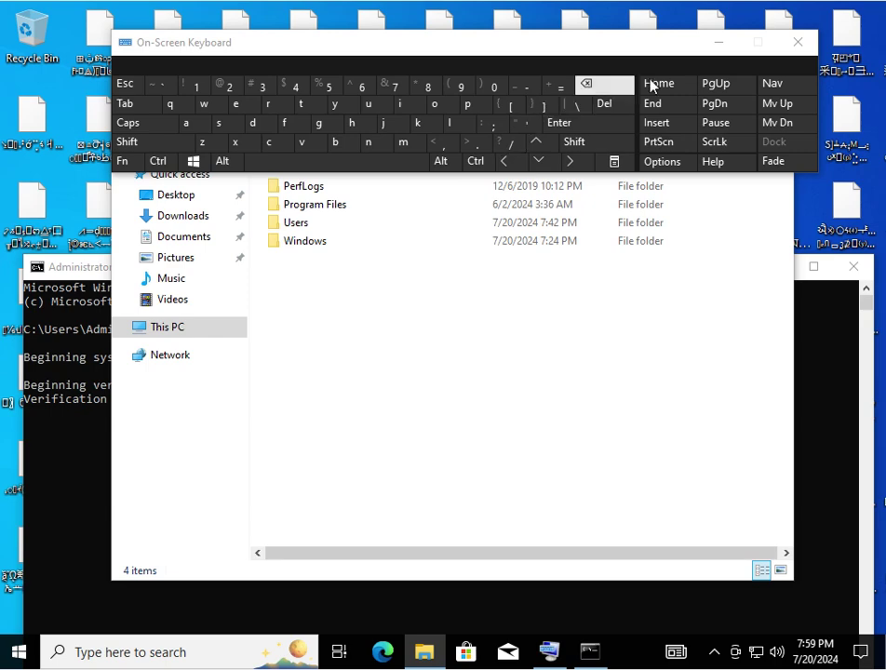
Search Windows for "run" with the On-Screen Keyboard and open the Run dialog
click(718, 44)
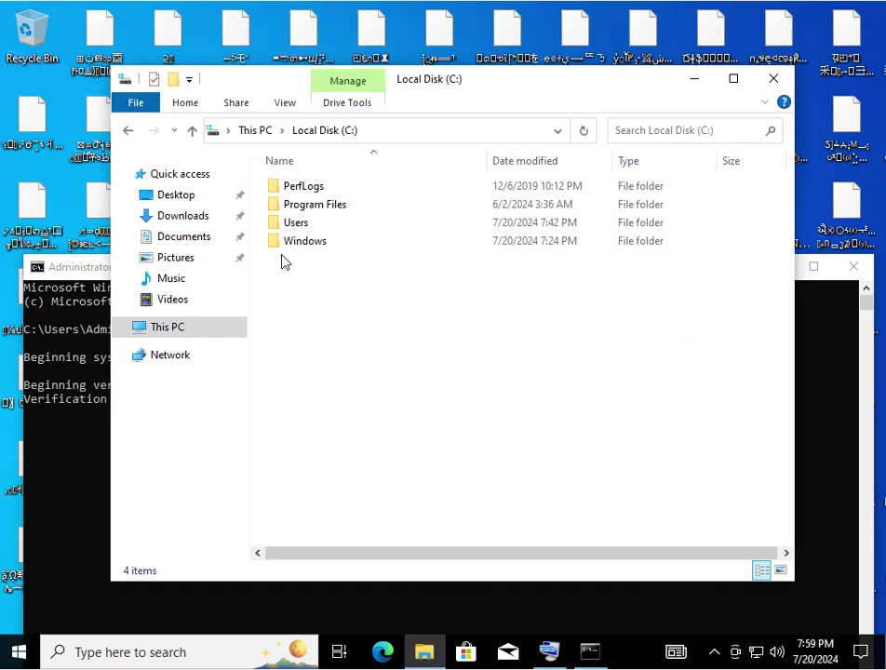
click(158, 654)
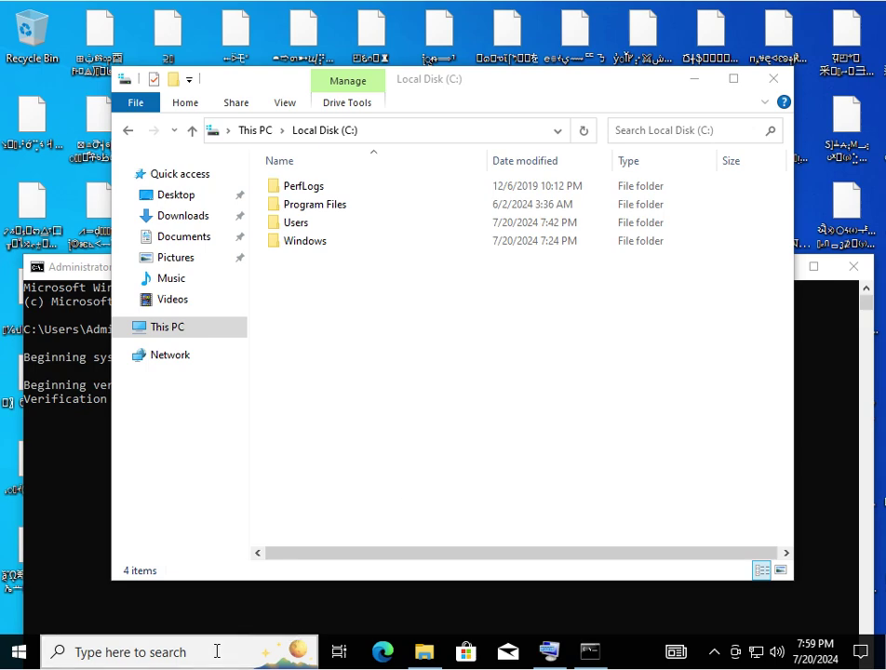
click(548, 654)
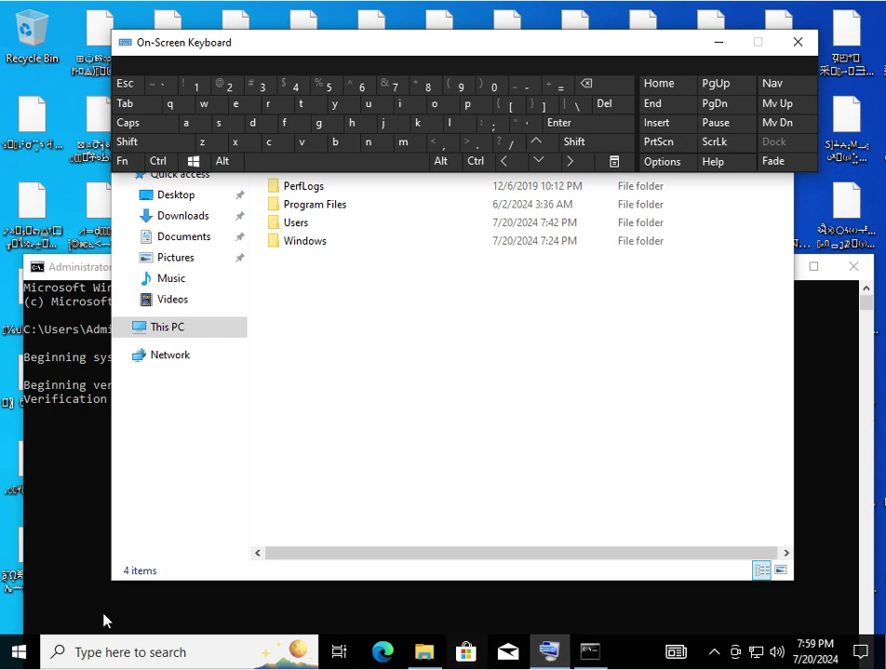
click(108, 652)
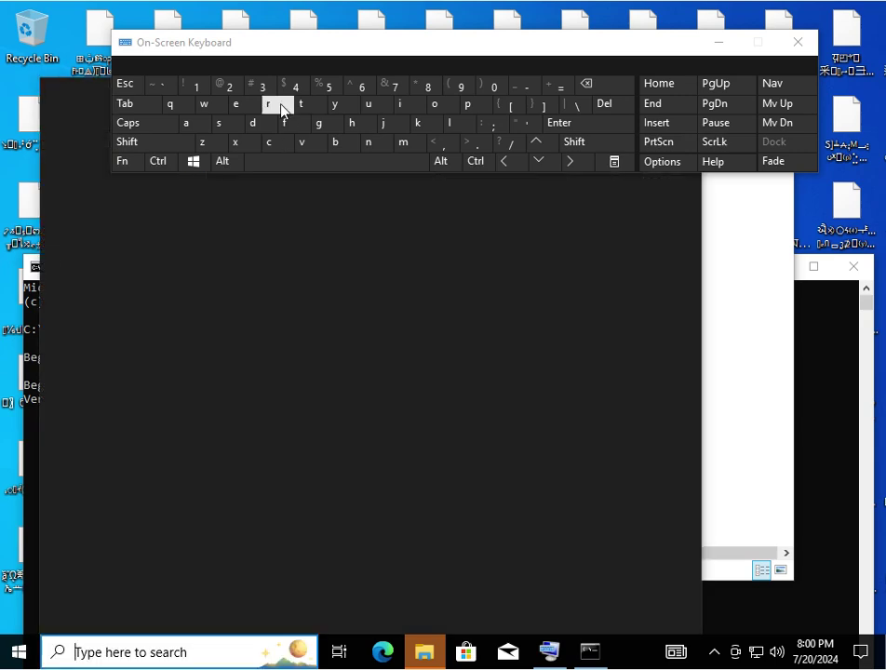
click(282, 110)
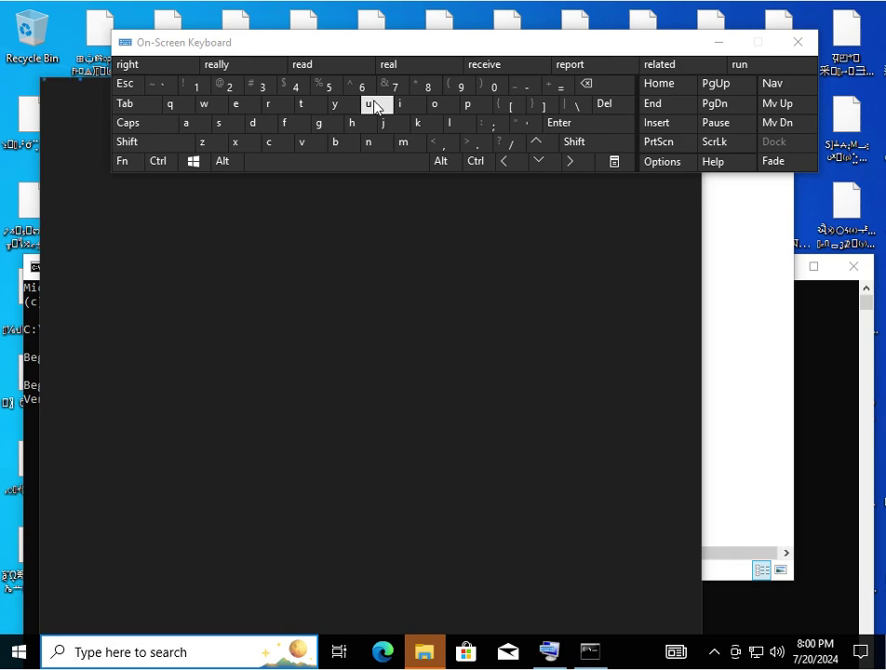
click(373, 103)
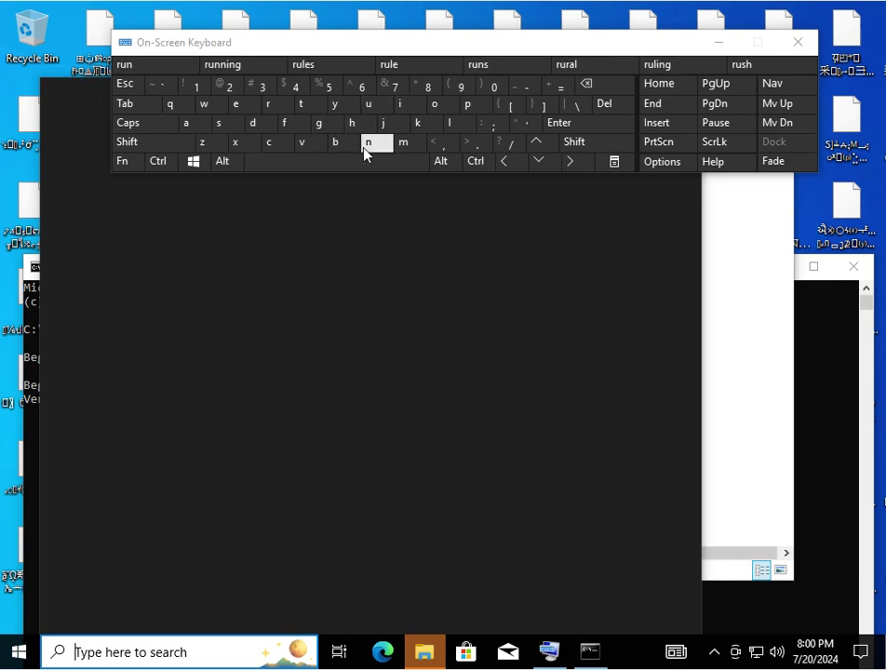
click(367, 146)
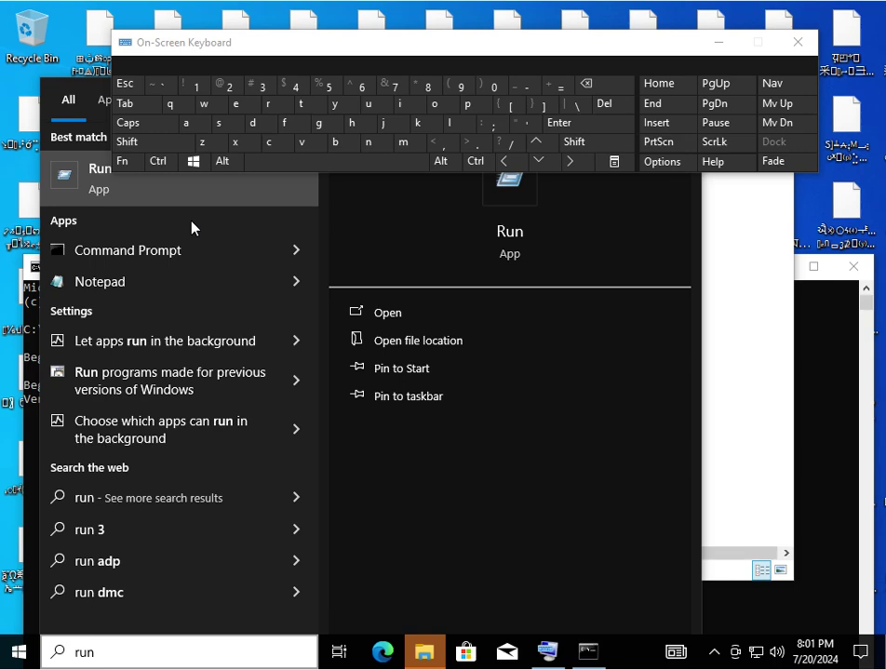
key(Return)
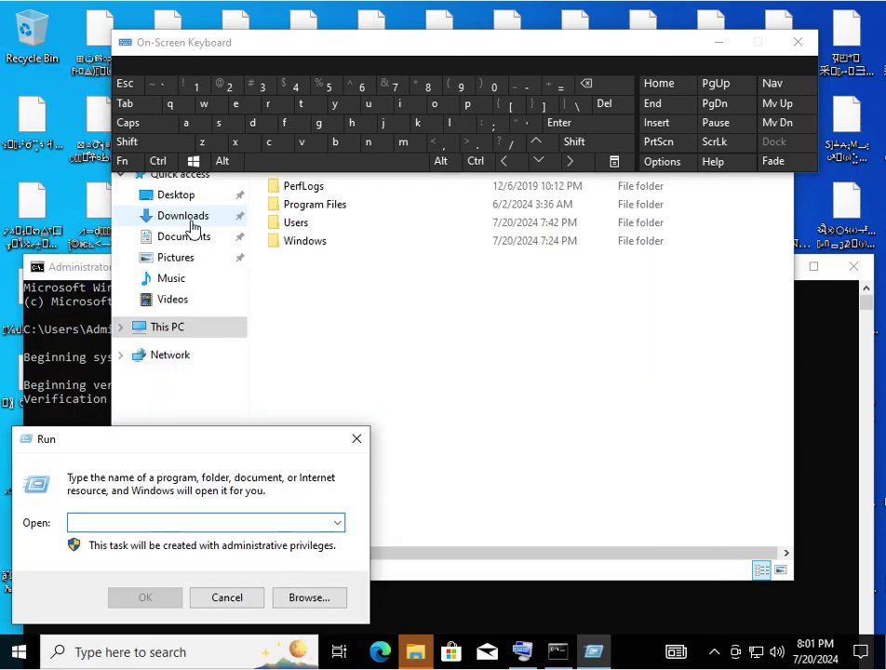
Try to launch "mrt" from the Run dialog with the On-Screen Keyboard, and dismiss the resulting dialog
click(403, 142)
click(272, 103)
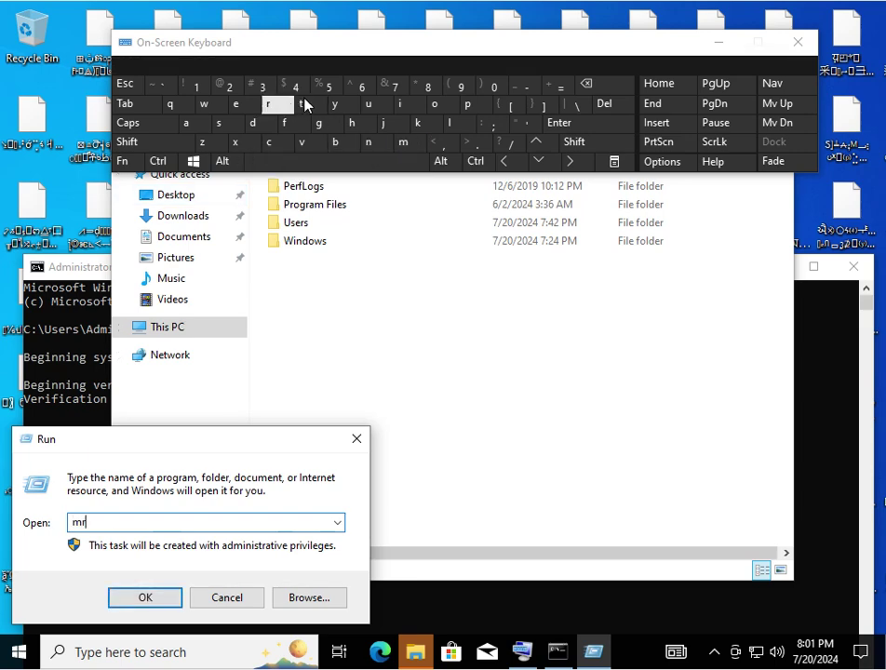
click(302, 103)
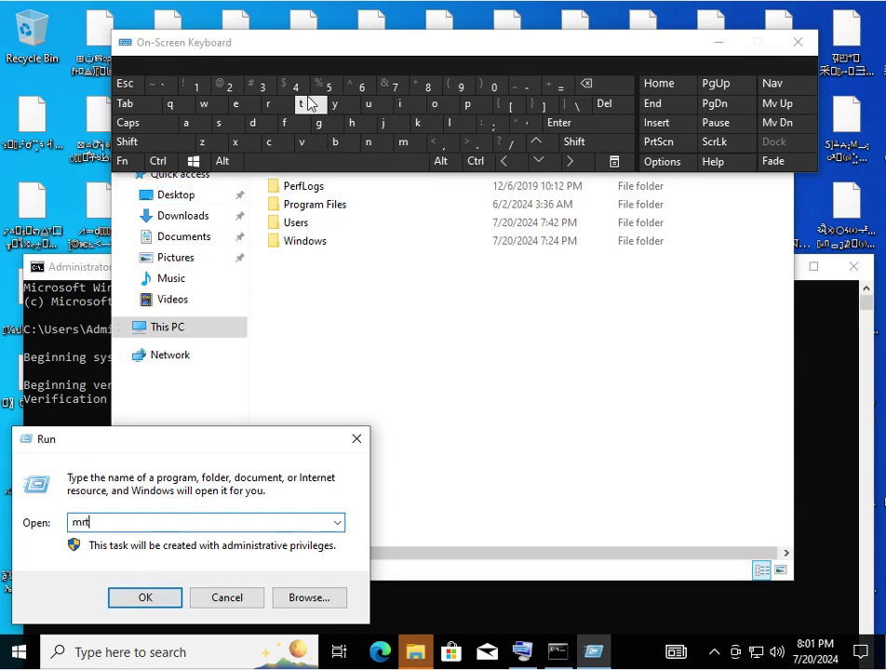
click(563, 125)
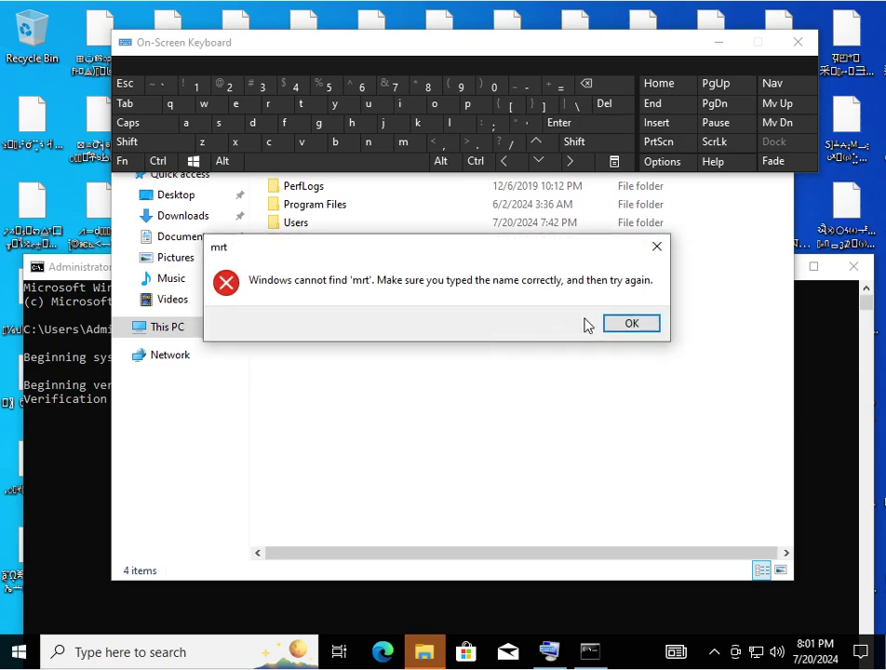
click(629, 325)
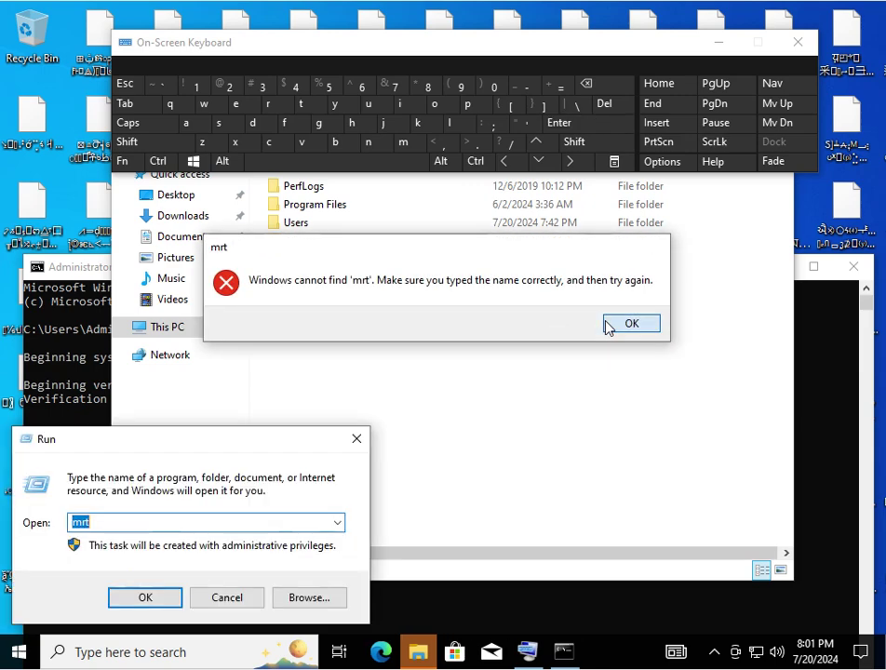
Open the Windows folder and its System32 subfolder in File Explorer, and move the On-Screen Keyboard off the file list
click(359, 247)
click(364, 244)
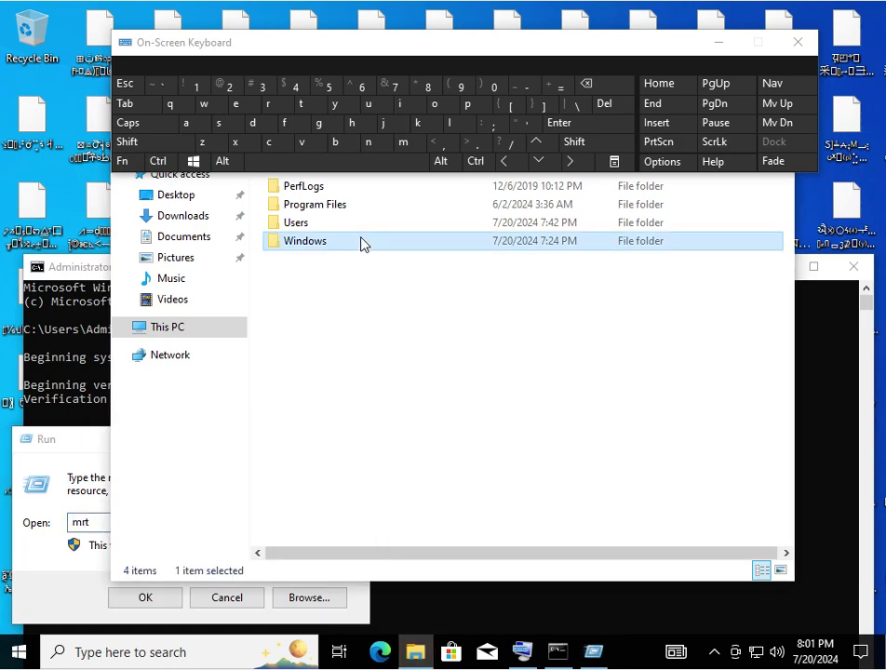
drag(413, 48, 401, 356)
key(Return)
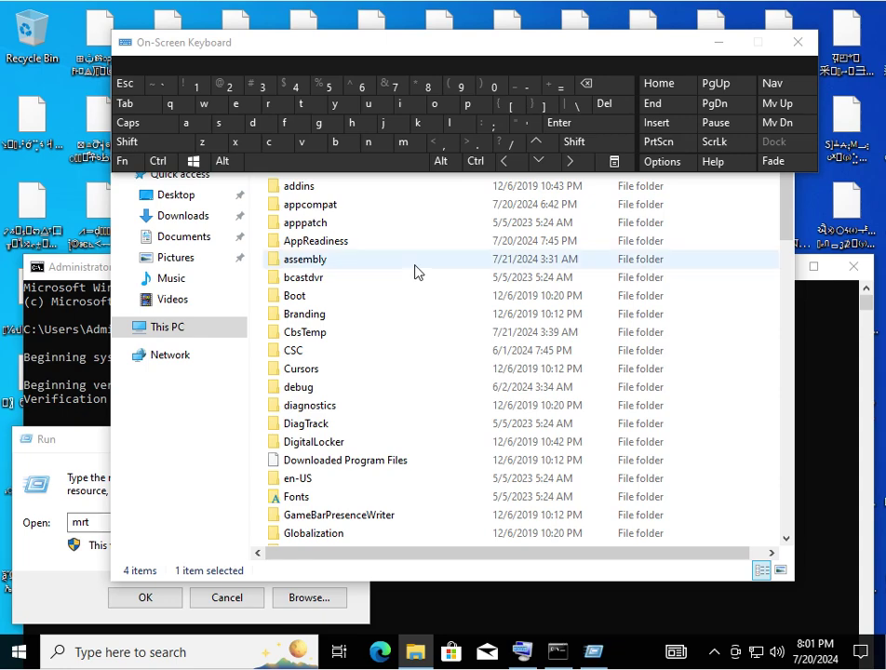
scroll(382, 398, down, 4)
scroll(381, 398, down, 4)
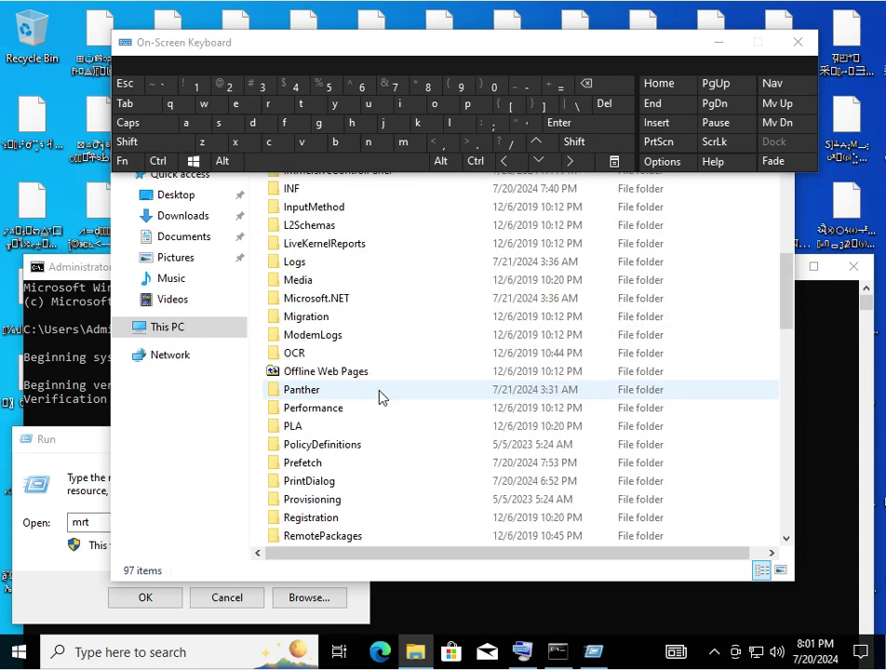
scroll(381, 398, down, 7)
scroll(380, 398, down, 1)
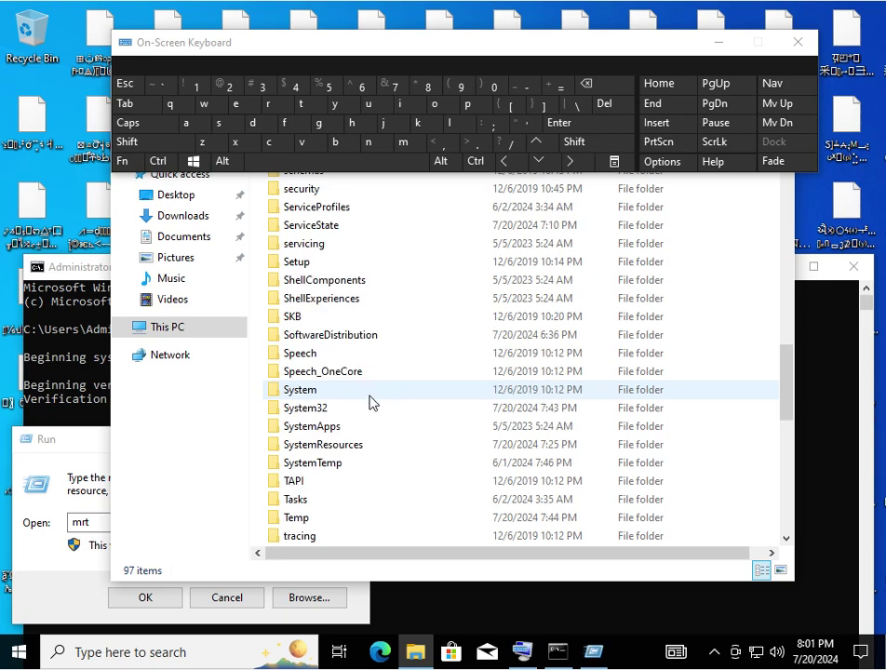
double_click(344, 417)
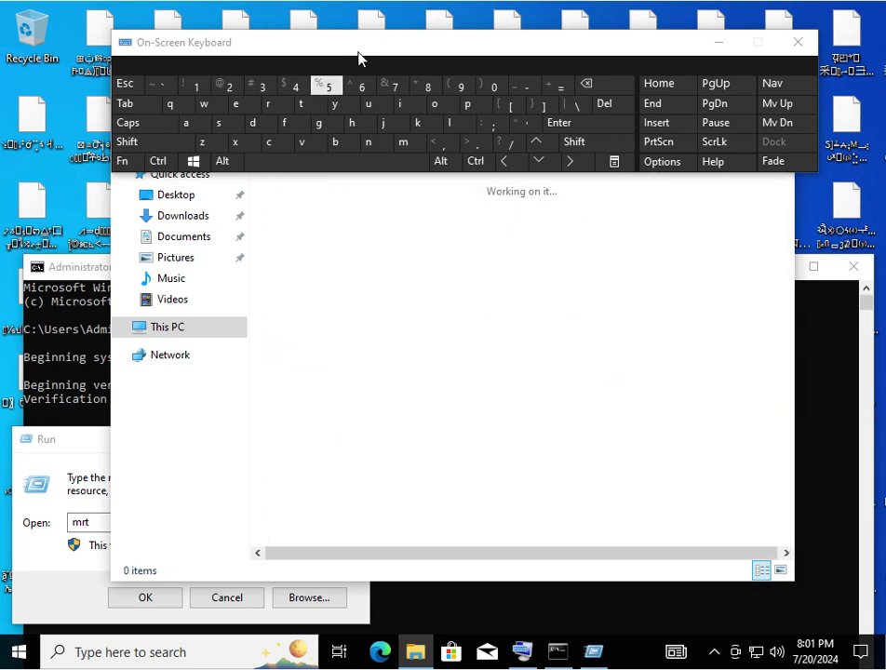
drag(366, 48, 319, 626)
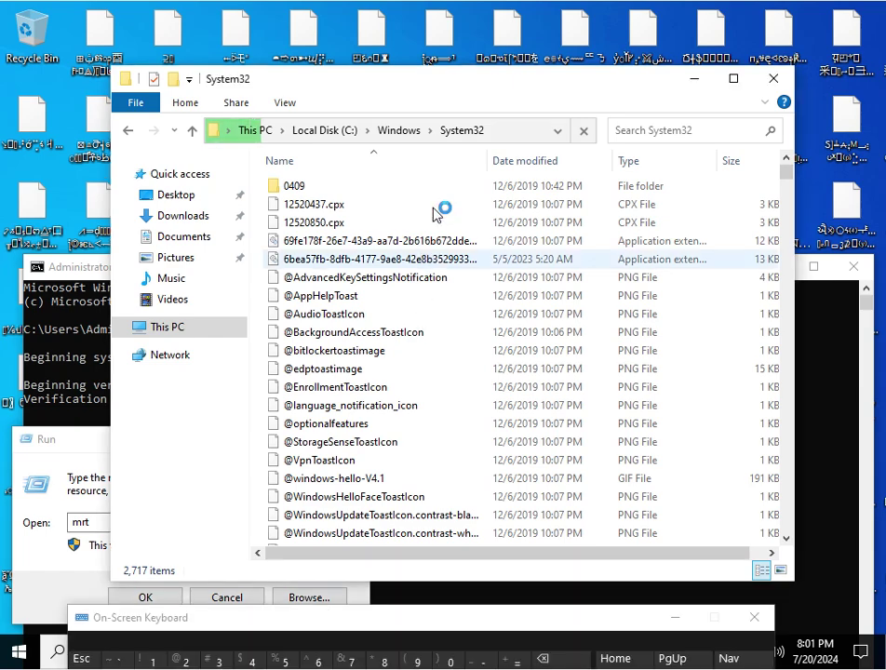
Start editing the System32 folder path and bring the On-Screen Keyboard fully back into view
click(518, 129)
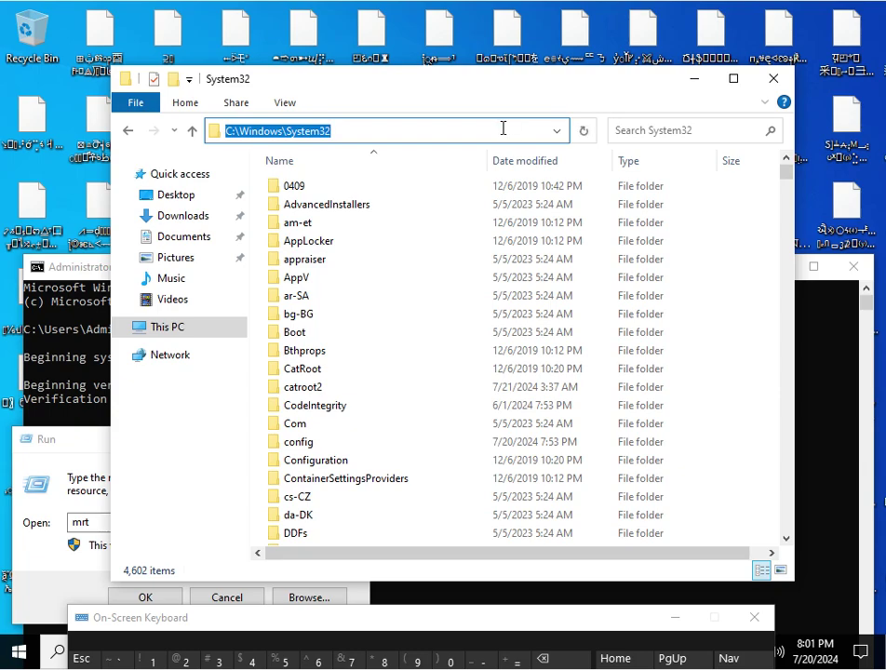
click(503, 130)
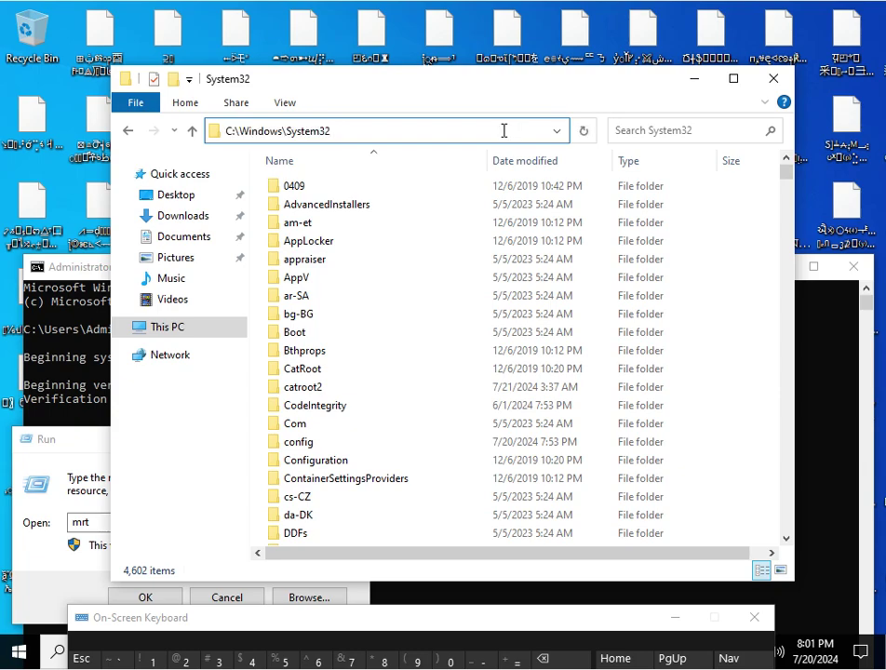
text(t)
key(BackSpace)
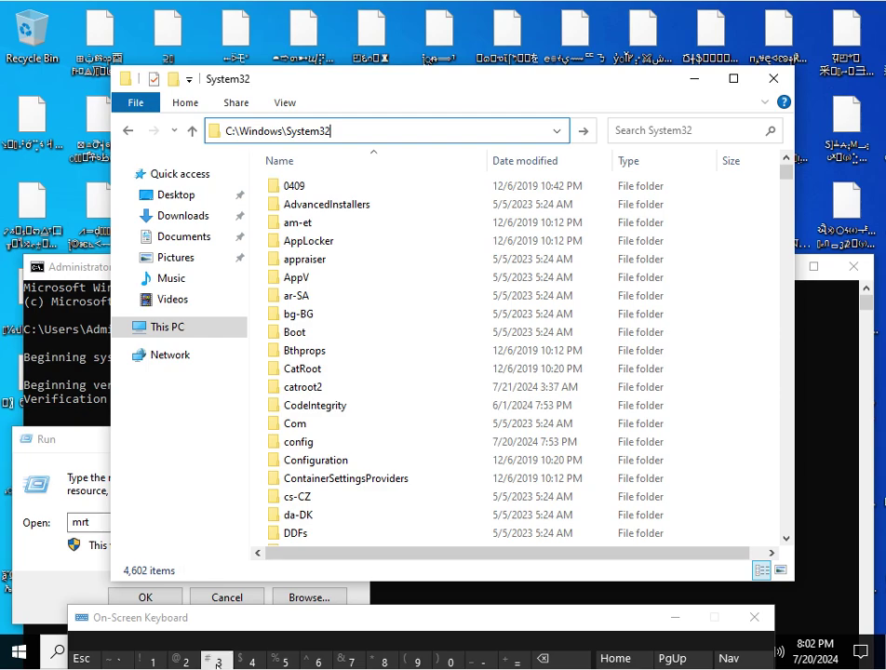
drag(294, 629, 241, 519)
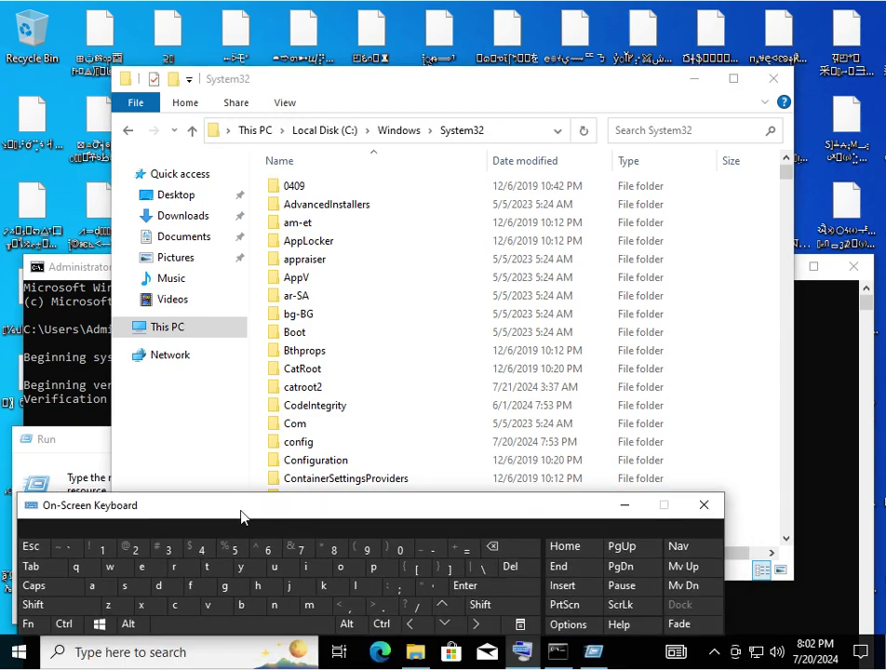
click(411, 607)
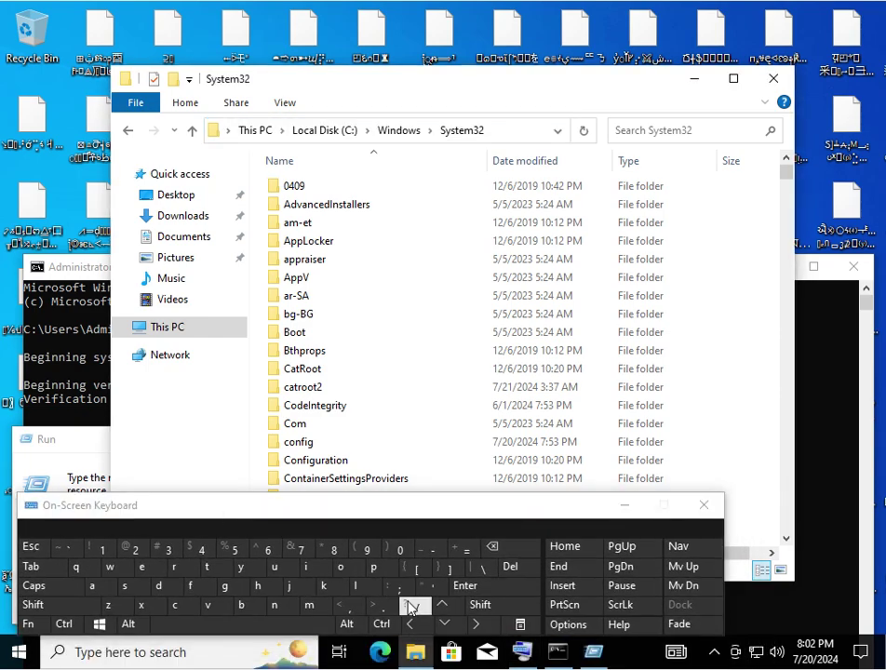
Append "/mrt.exe" to the System32 folder path with the On-Screen Keyboard, try to open it, and dismiss the resulting dialog
click(498, 133)
click(498, 129)
click(417, 606)
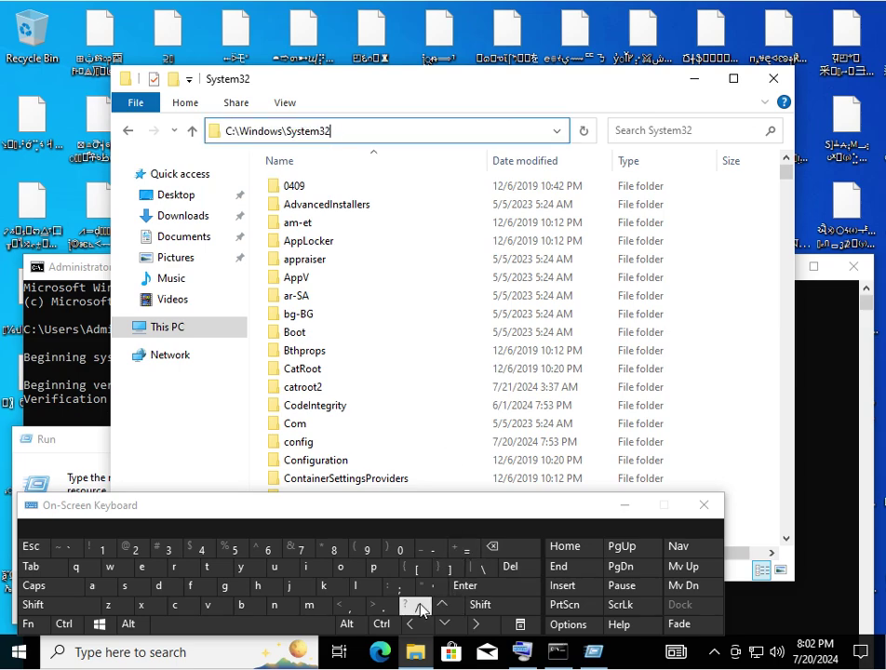
click(307, 606)
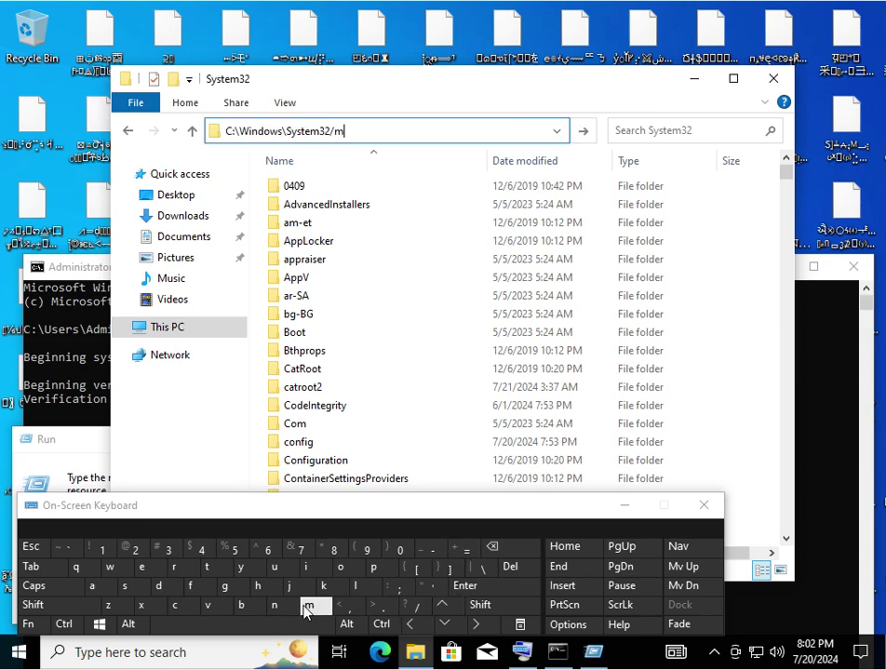
click(174, 572)
click(207, 567)
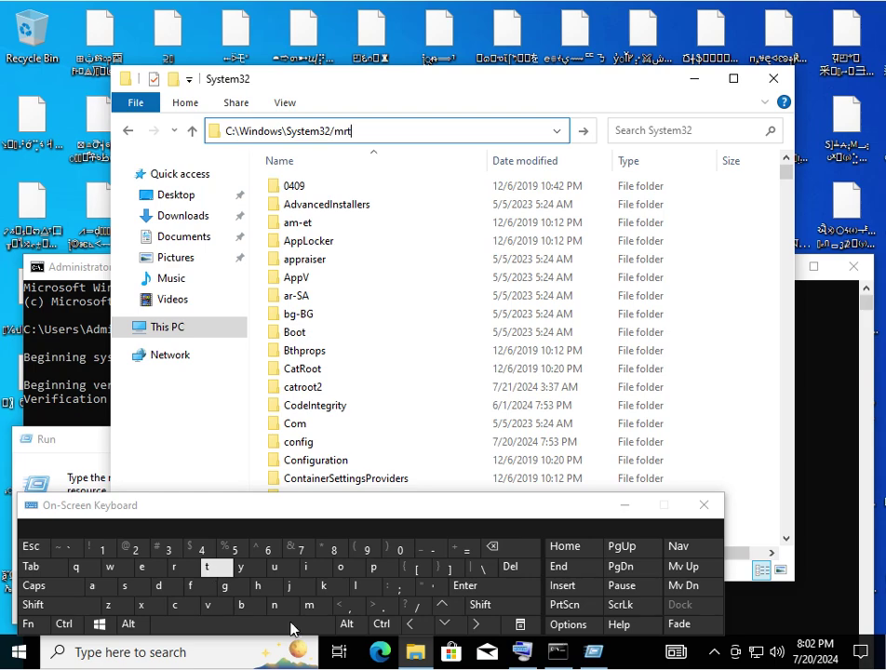
click(376, 606)
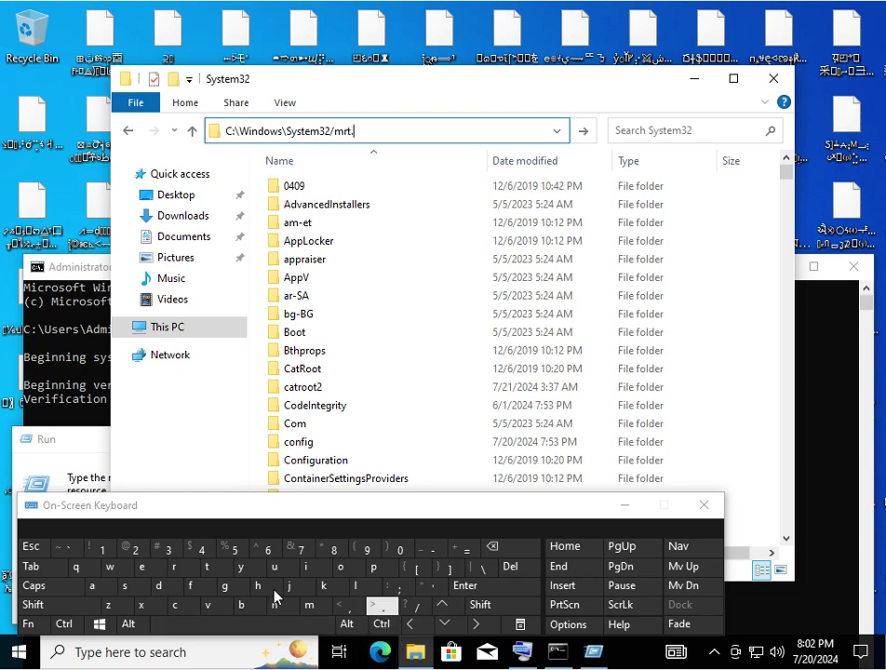
click(142, 567)
click(145, 606)
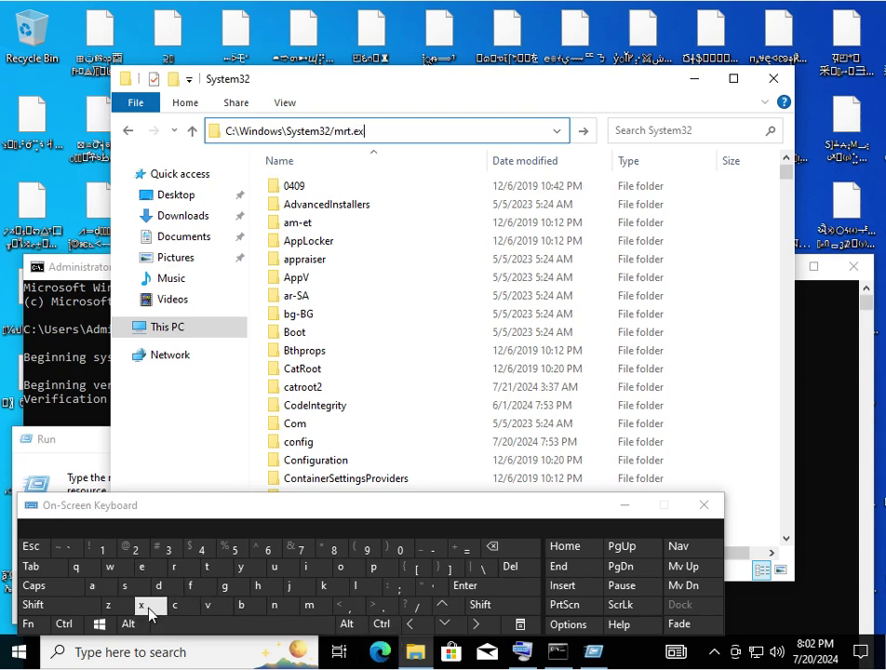
click(149, 571)
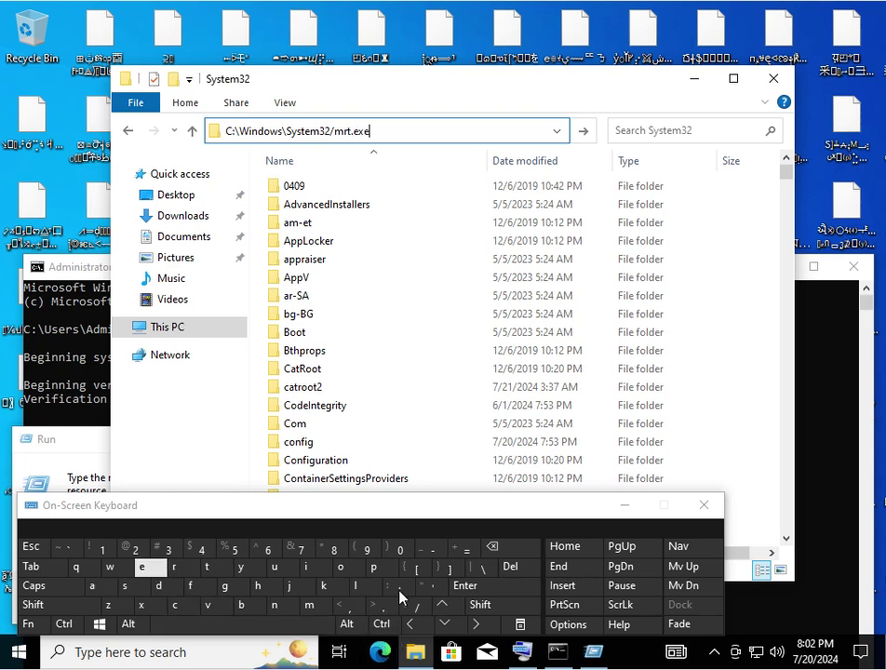
click(463, 587)
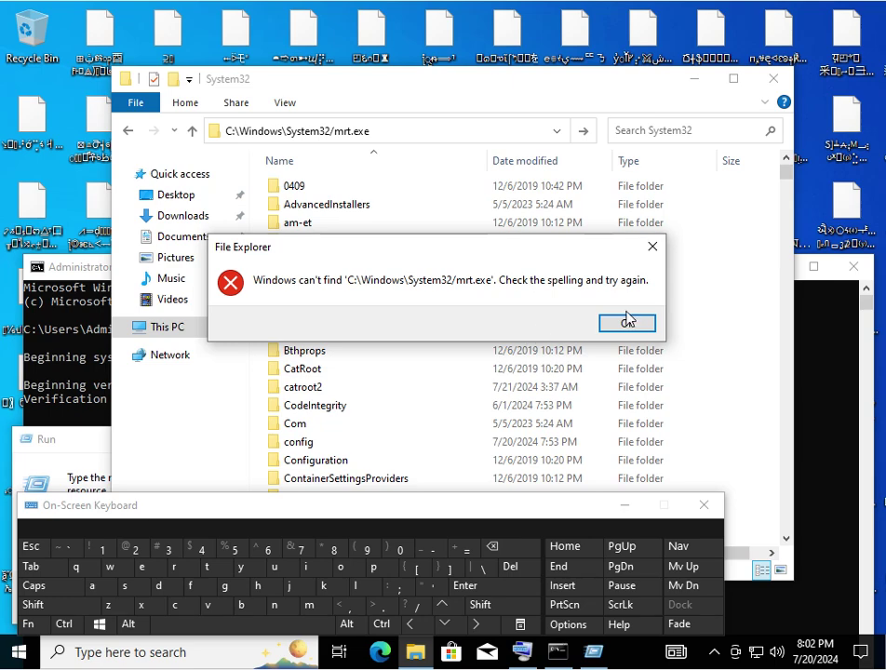
click(644, 325)
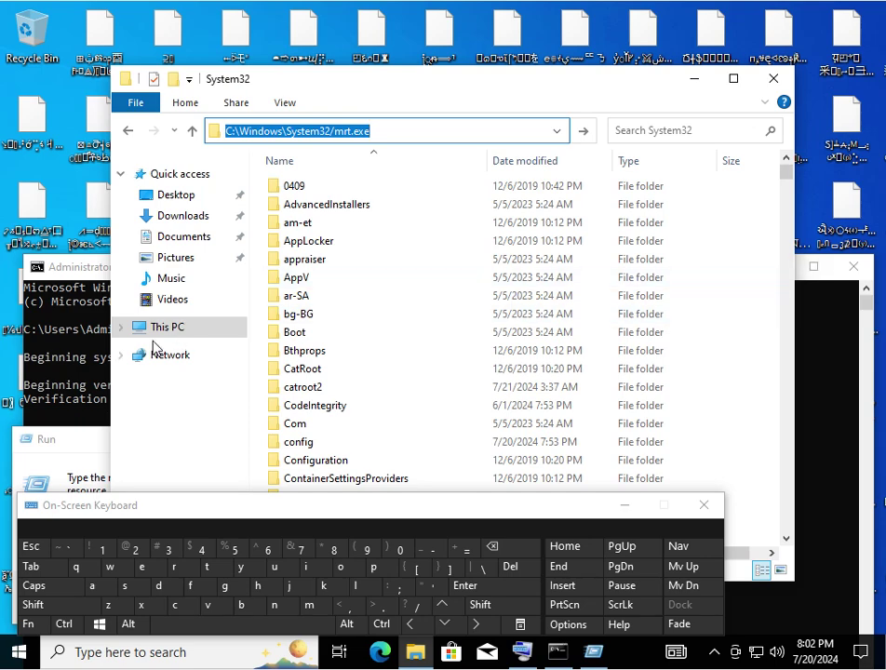
Bring the Command Prompt window forward and move it up to check the system scan's progress
click(79, 209)
drag(99, 212, 79, 99)
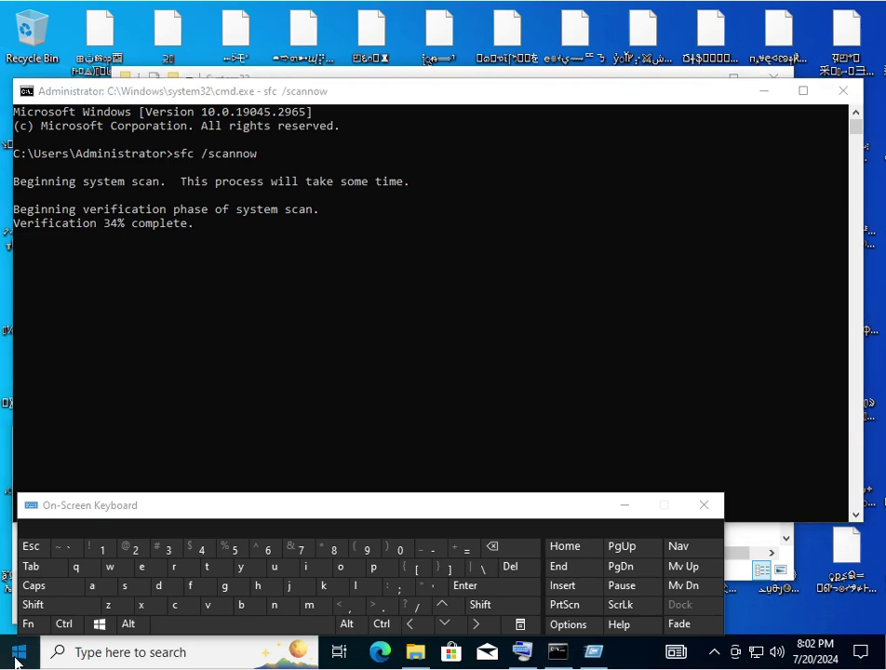
Open the Start menu's app list, move the On-Screen Keyboard clear of it, and expand the Windows System folder
click(102, 653)
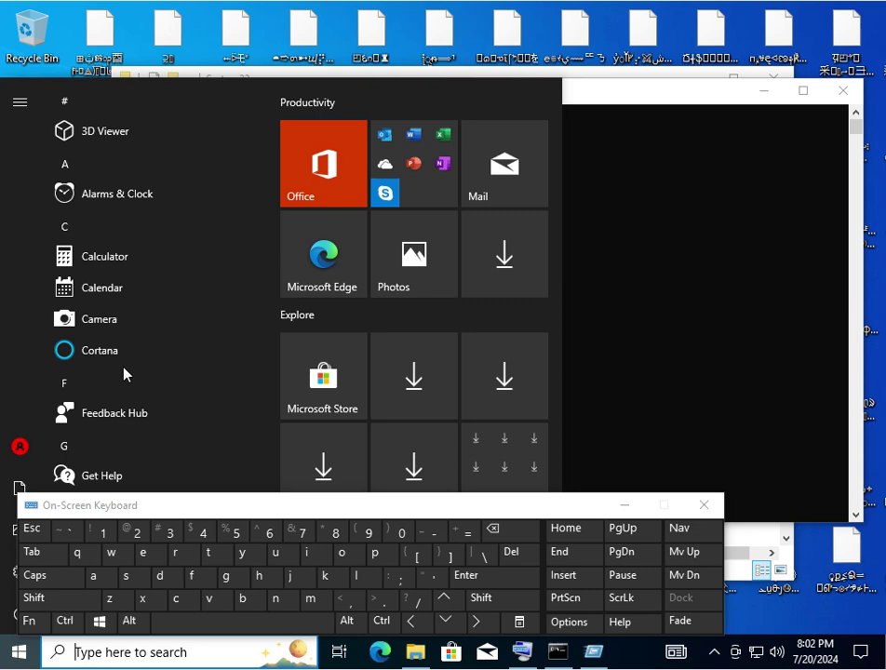
scroll(116, 507, down, 10)
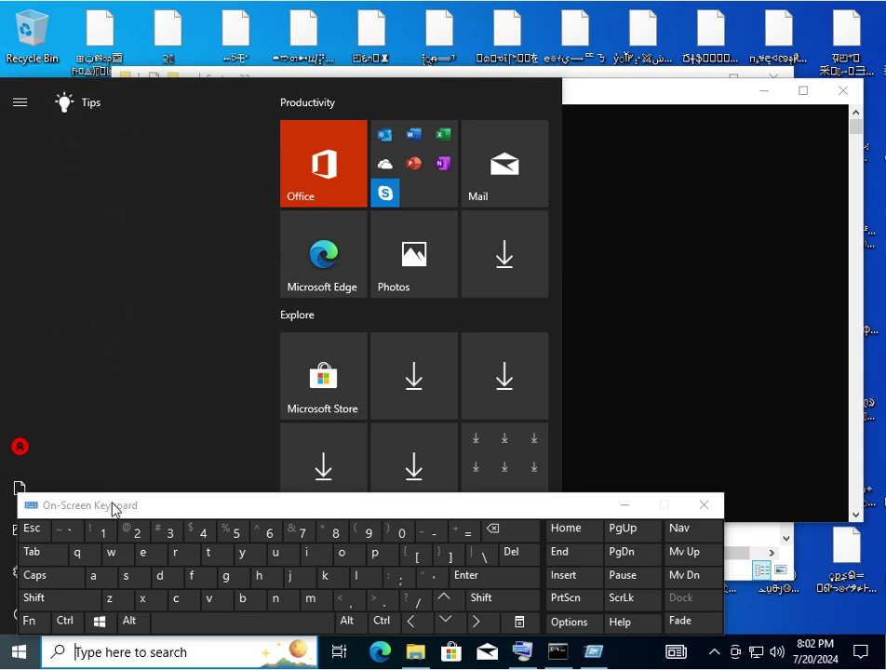
drag(115, 507, 401, 501)
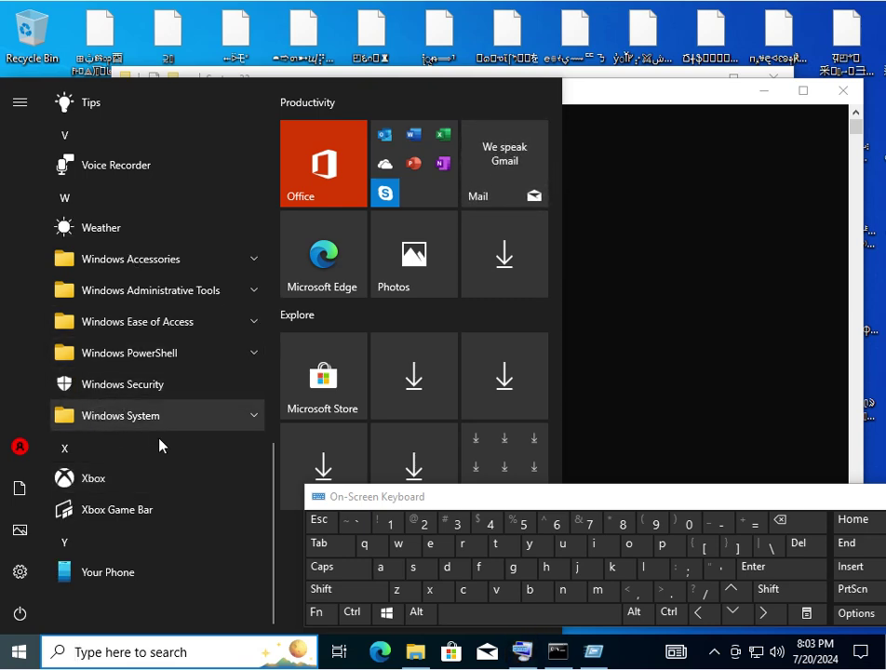
click(140, 415)
scroll(151, 348, down, 1)
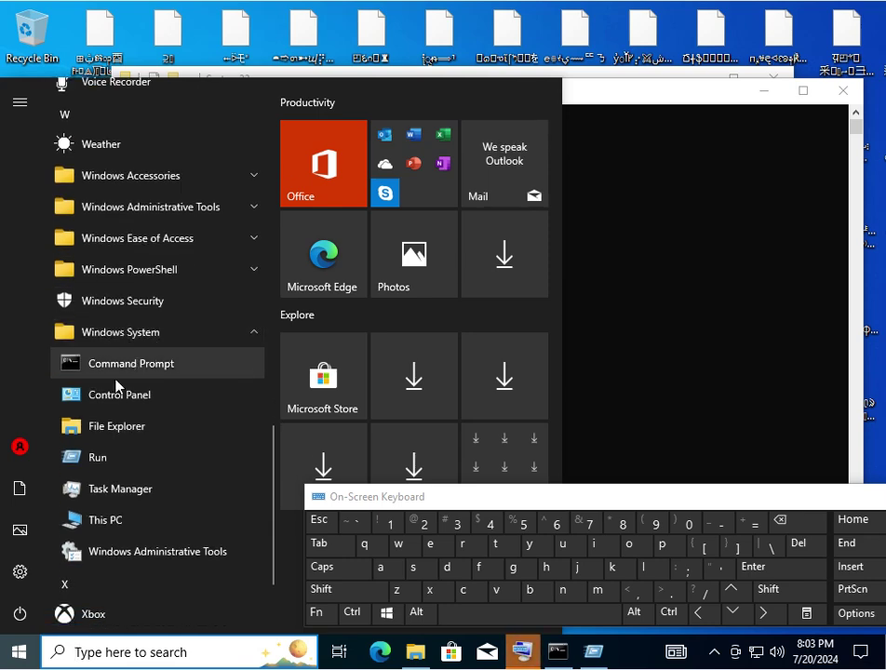
Examine the tools listed under Windows Accessories and Windows Administrative Tools in the Start menu's app list
click(100, 171)
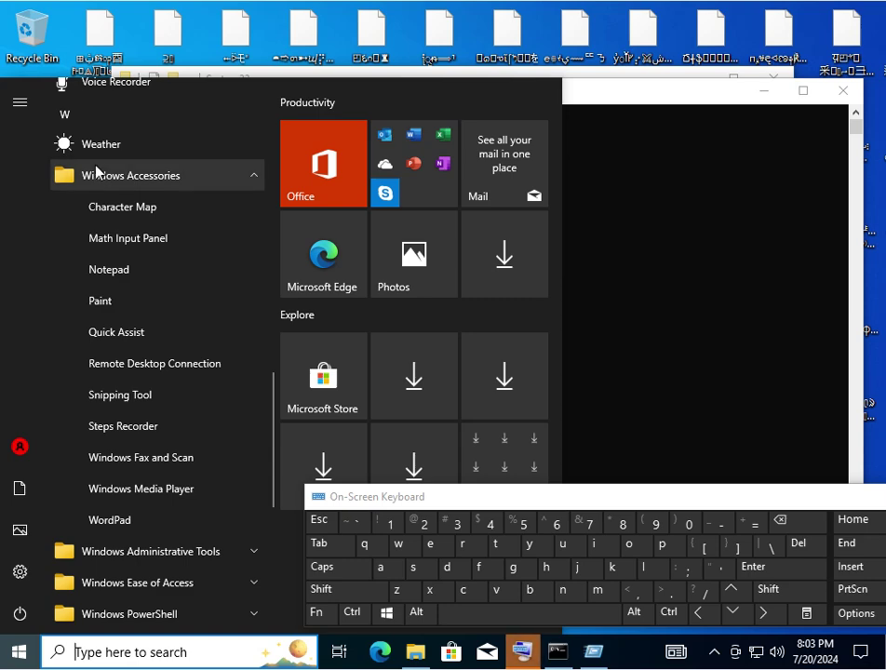
click(112, 175)
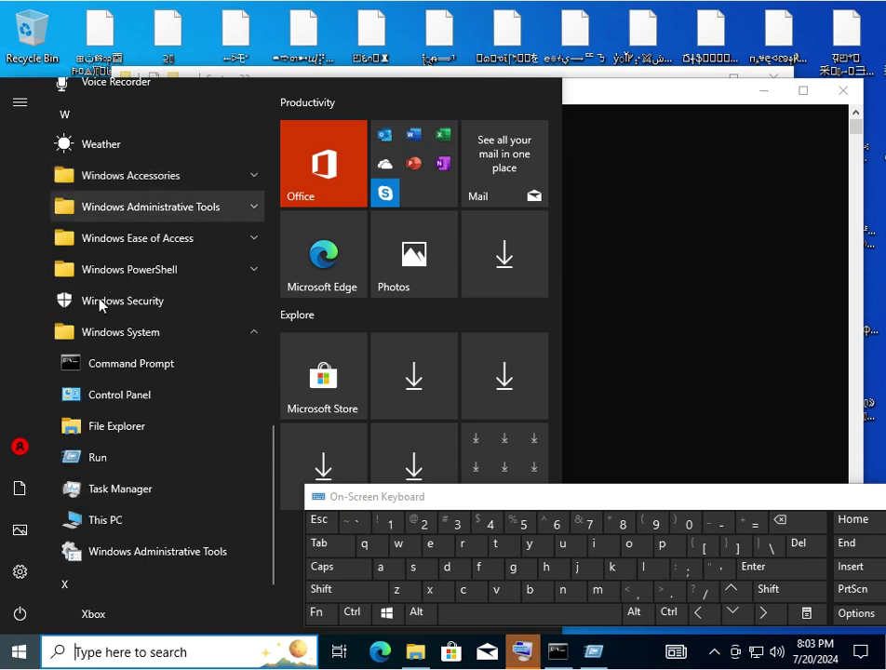
click(153, 189)
click(154, 189)
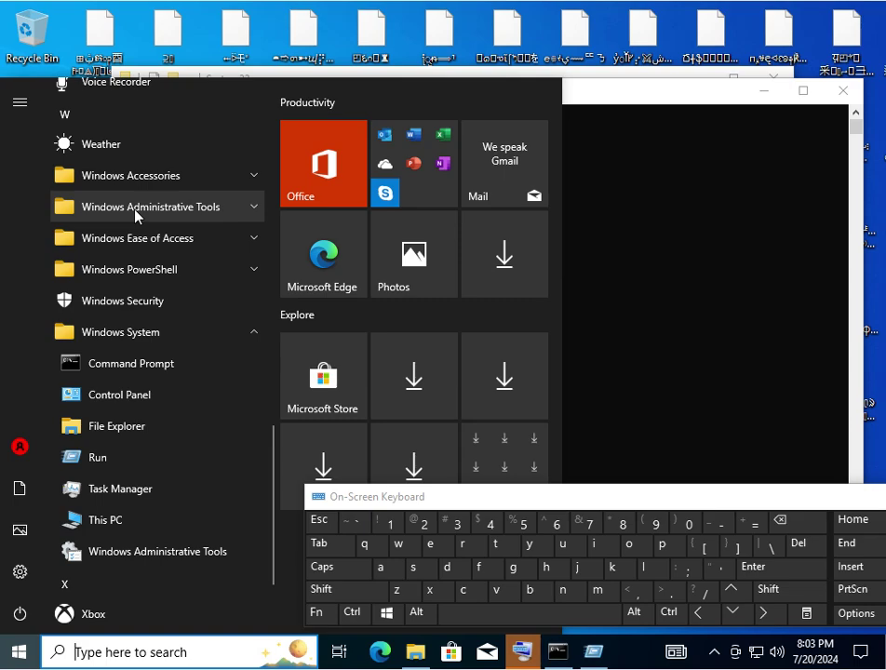
click(135, 214)
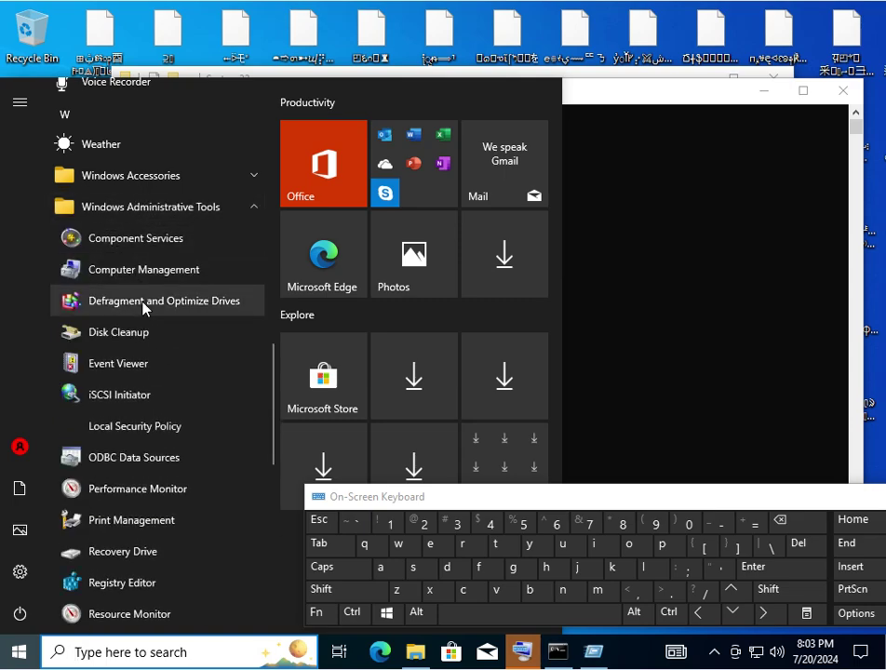
scroll(142, 303, down, 5)
scroll(143, 310, up, 5)
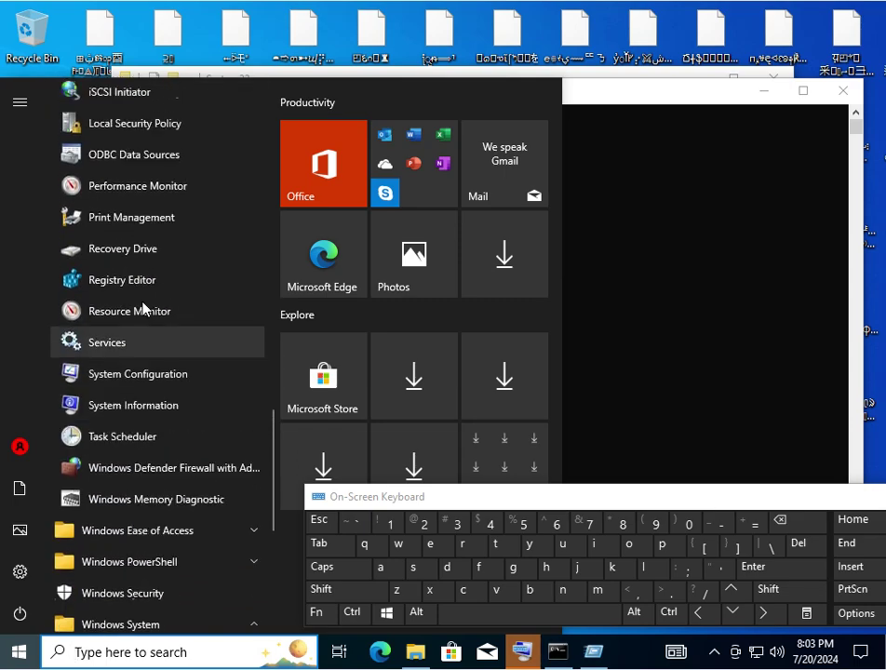
scroll(142, 309, up, 3)
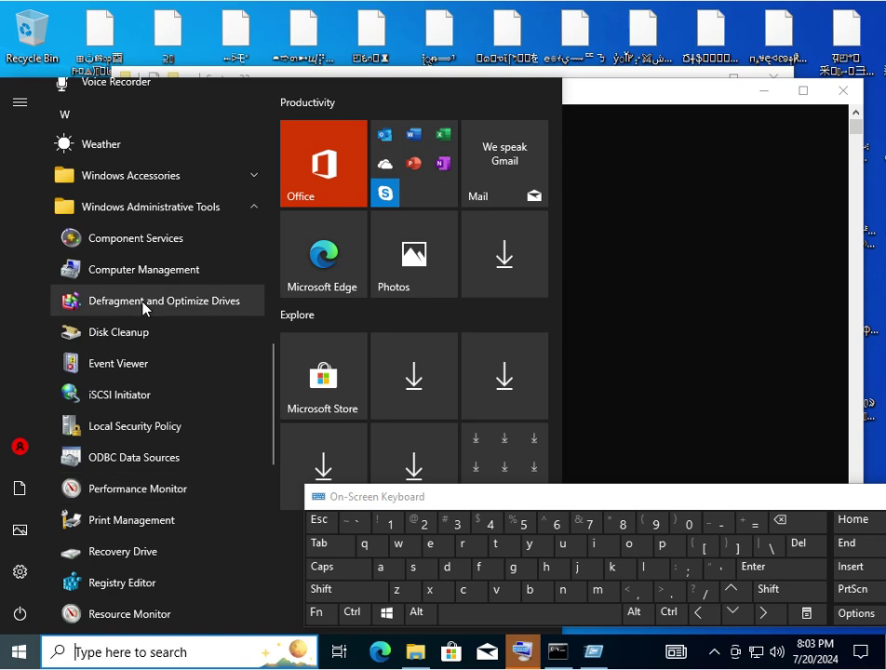
scroll(144, 309, down, 4)
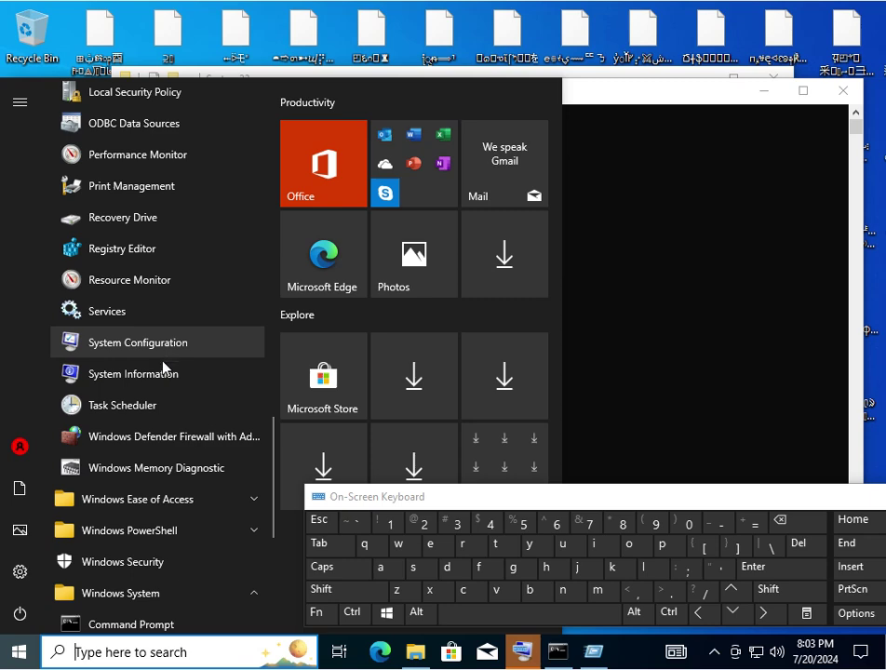
scroll(134, 387, down, 1)
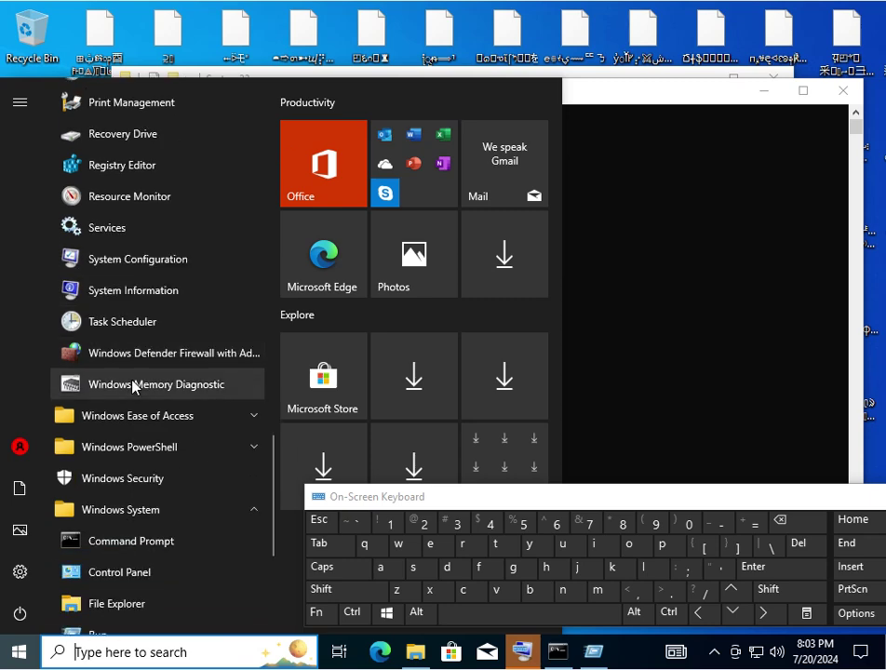
scroll(133, 386, down, 5)
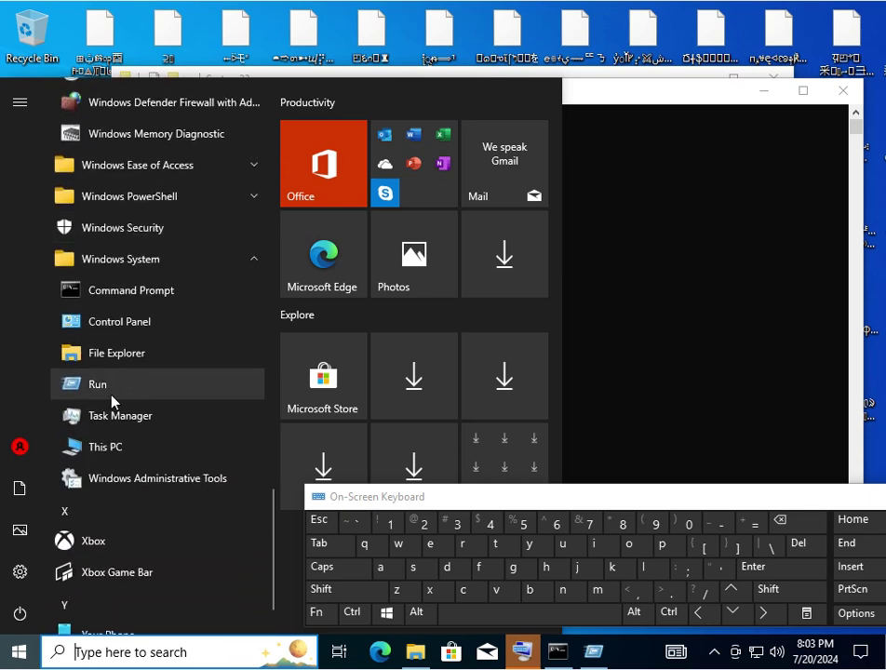
Open Control Panel, switch its view to Large icons, and move the window higher on the desktop
click(77, 326)
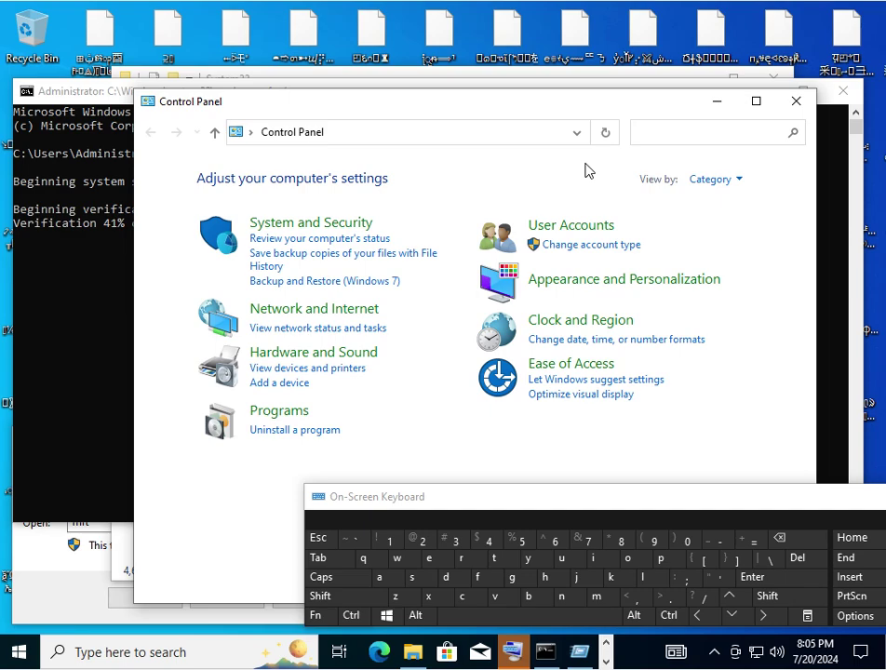
click(703, 180)
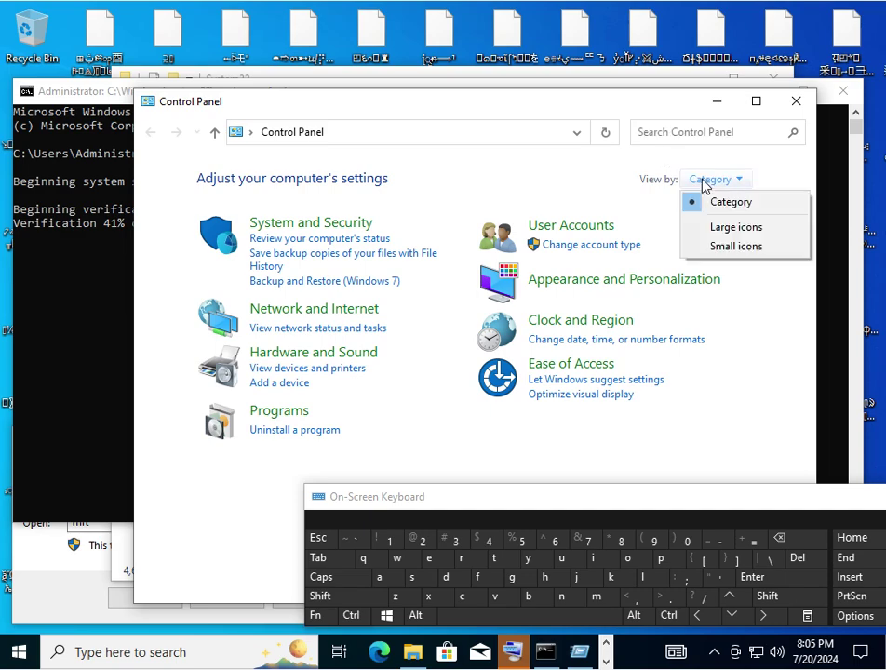
click(738, 225)
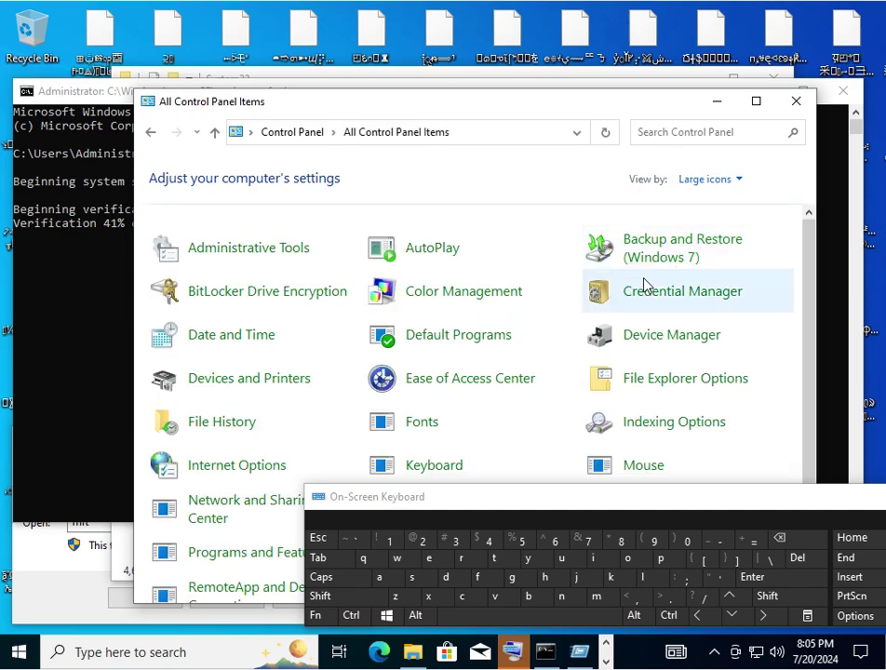
scroll(644, 284, down, 3)
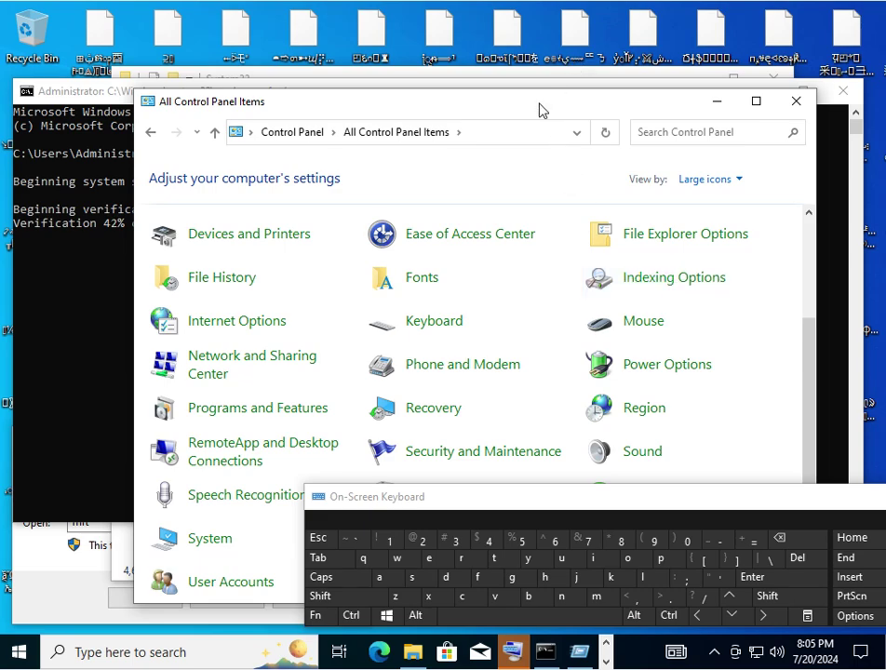
drag(541, 110, 531, 76)
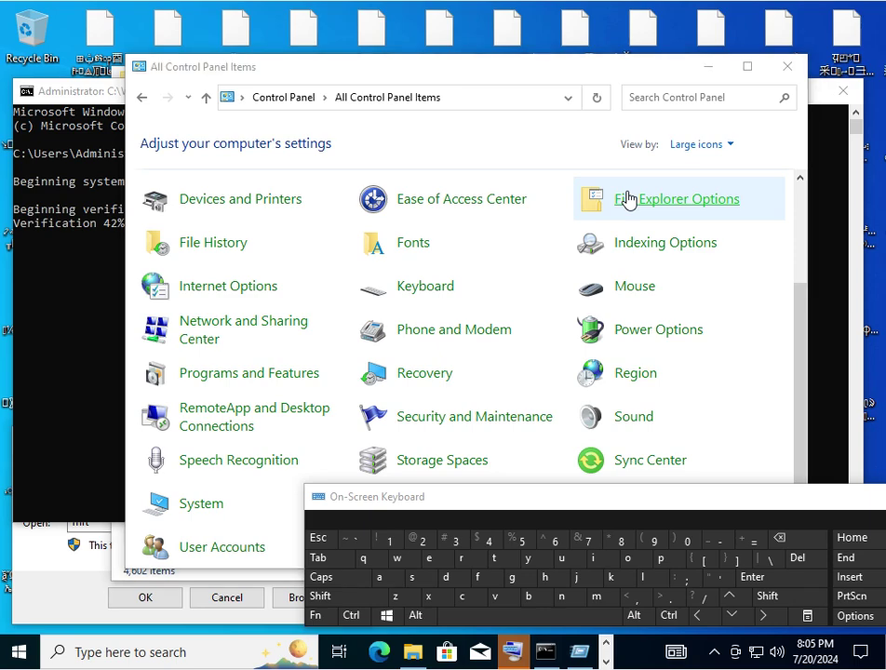
In File Explorer Options, choose to show hidden files, folders and drives, and stop hiding folder merge conflicts and protected operating system files
click(628, 200)
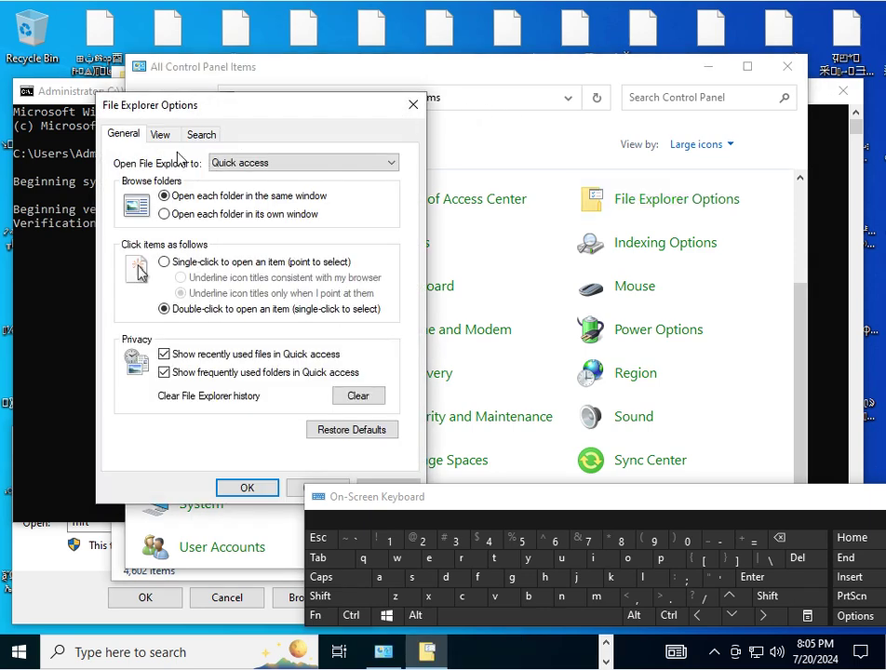
click(154, 135)
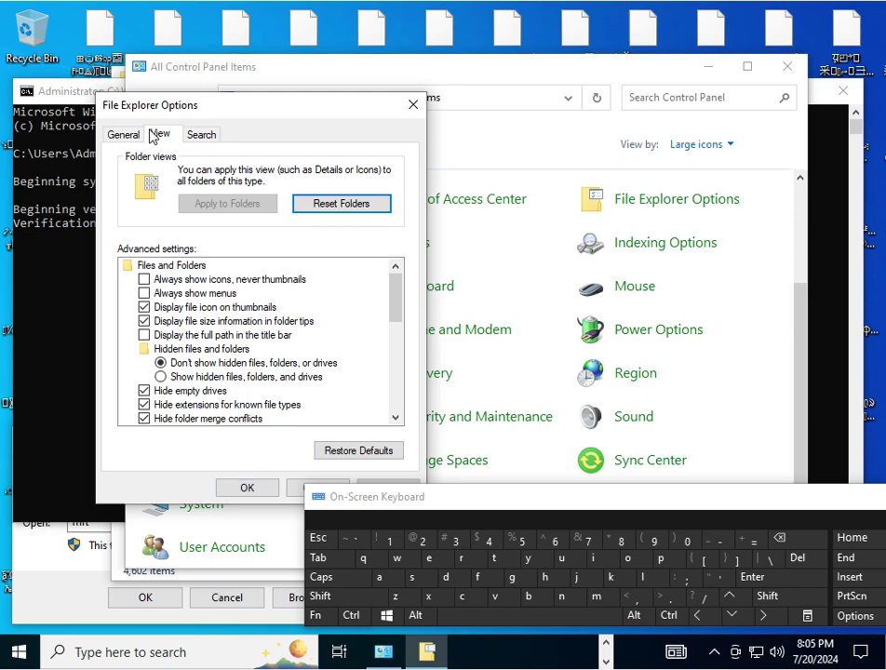
click(160, 377)
scroll(160, 379, down, 1)
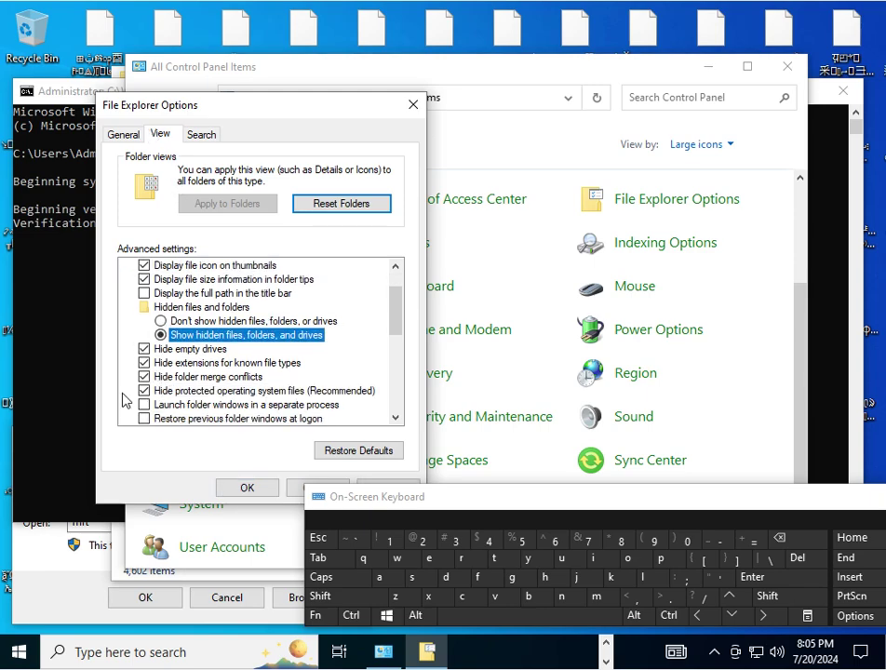
click(145, 378)
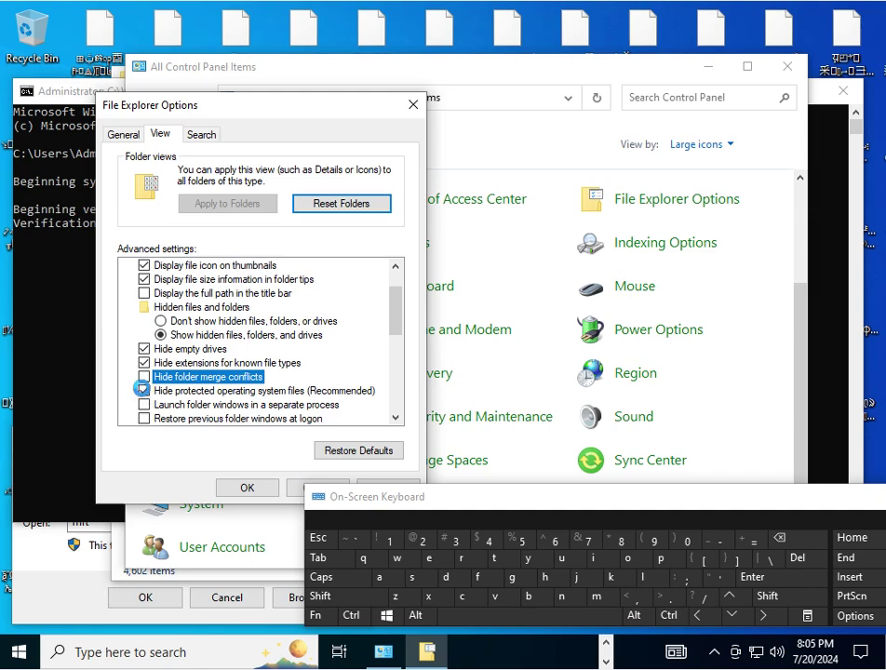
click(144, 391)
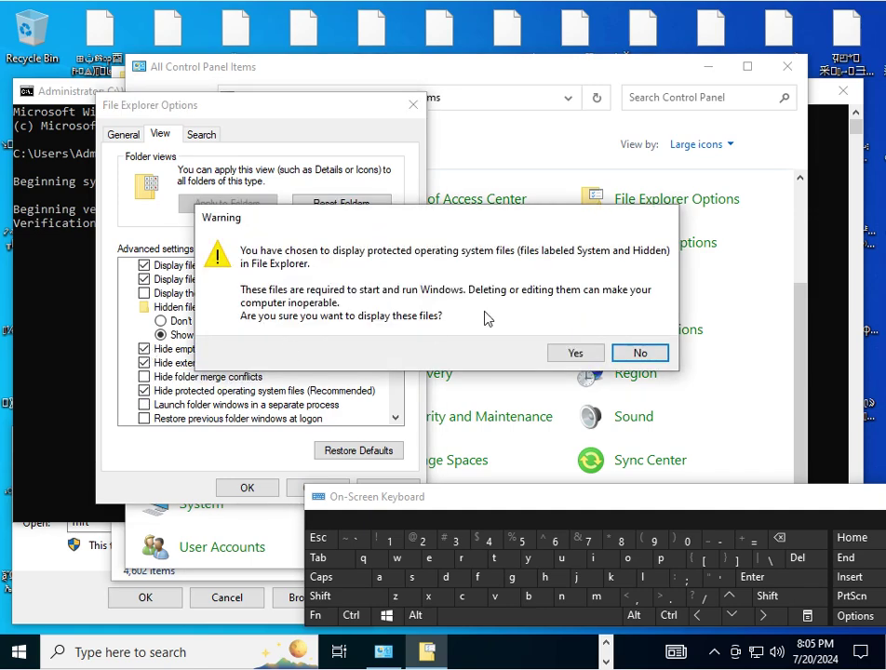
click(562, 361)
Turn off hiding of known file type extensions and empty drives, apply the folder view settings, and close File Explorer Options
click(144, 363)
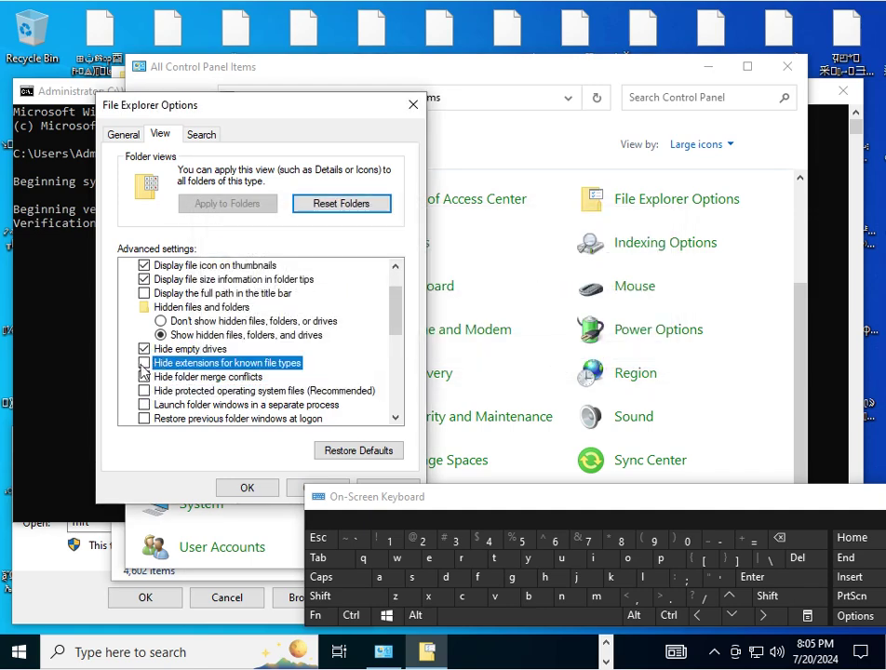
click(145, 349)
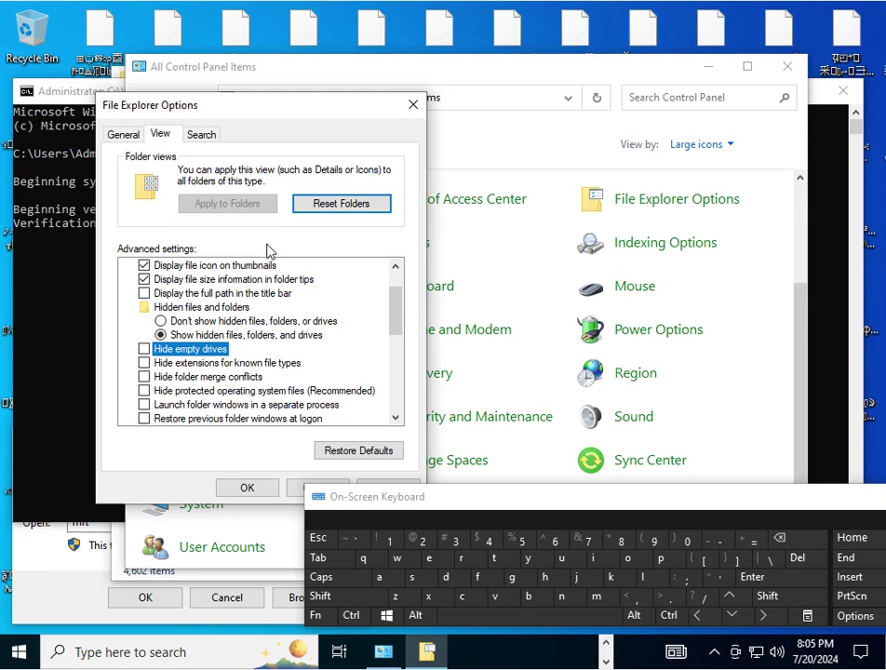
drag(269, 100, 264, 49)
click(382, 435)
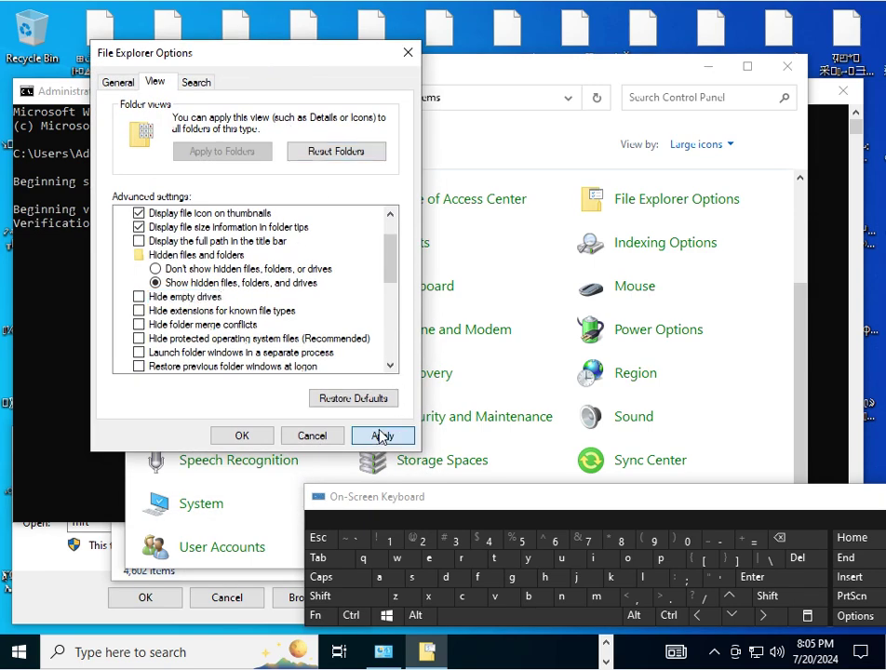
click(407, 48)
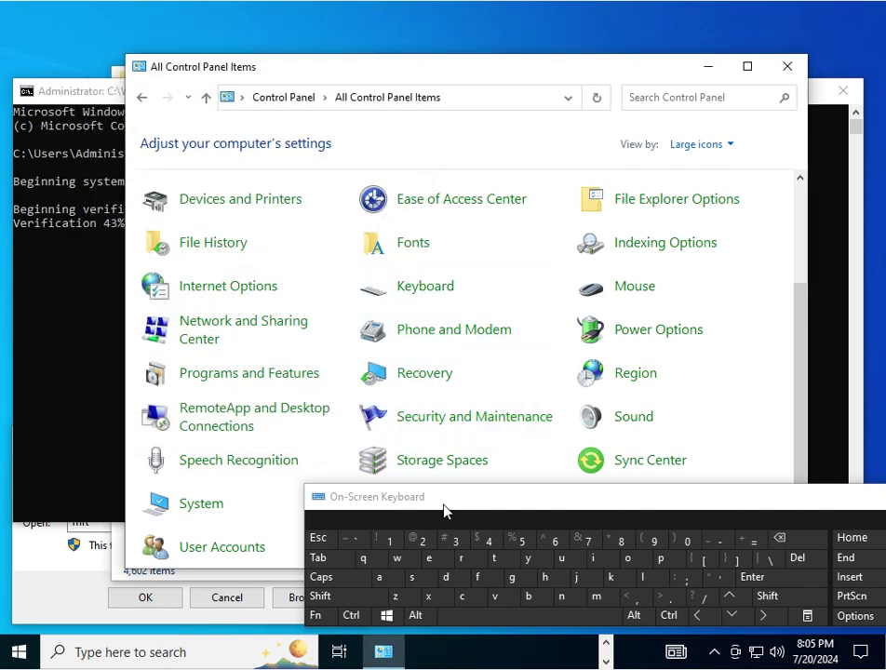
Move the On-Screen Keyboard and Control Panel apart and look through the full list of Control Panel items
drag(453, 507, 431, 550)
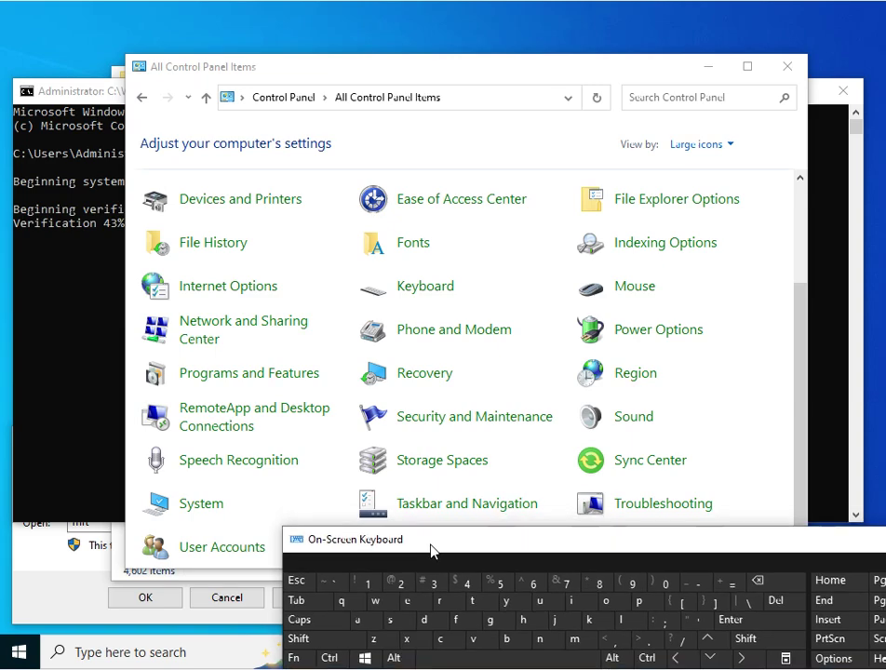
drag(538, 65, 538, 26)
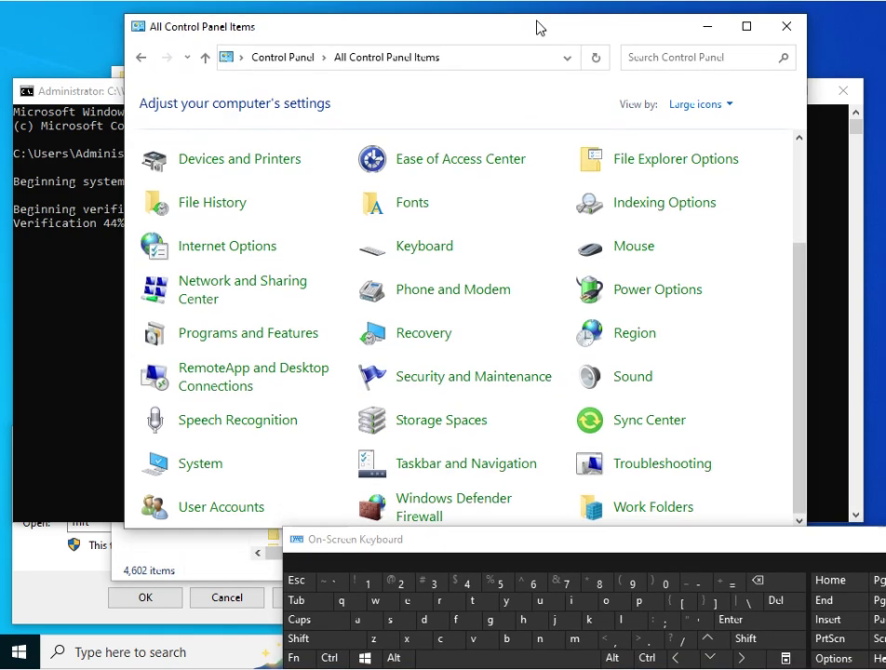
scroll(439, 426, up, 3)
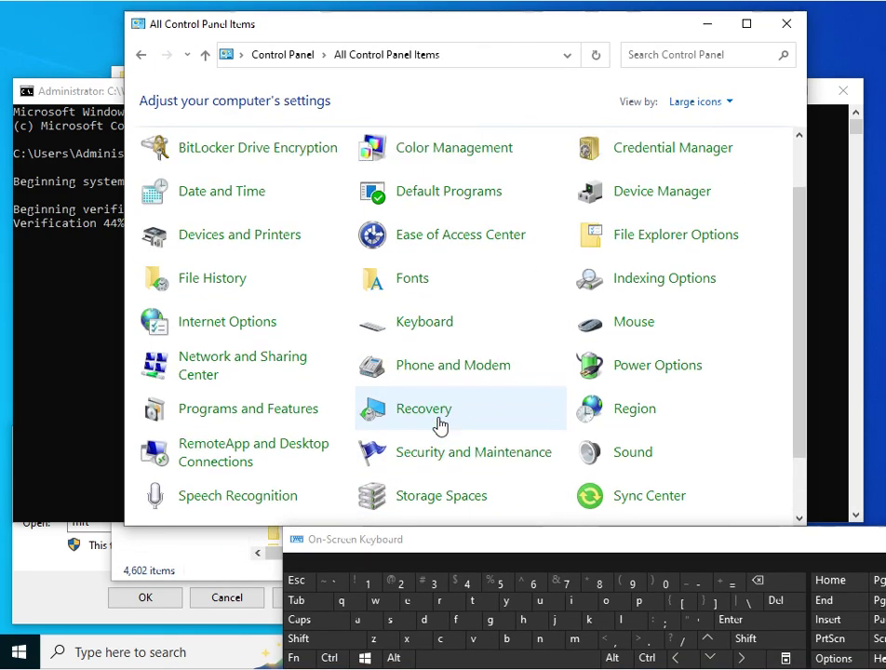
scroll(440, 423, down, 3)
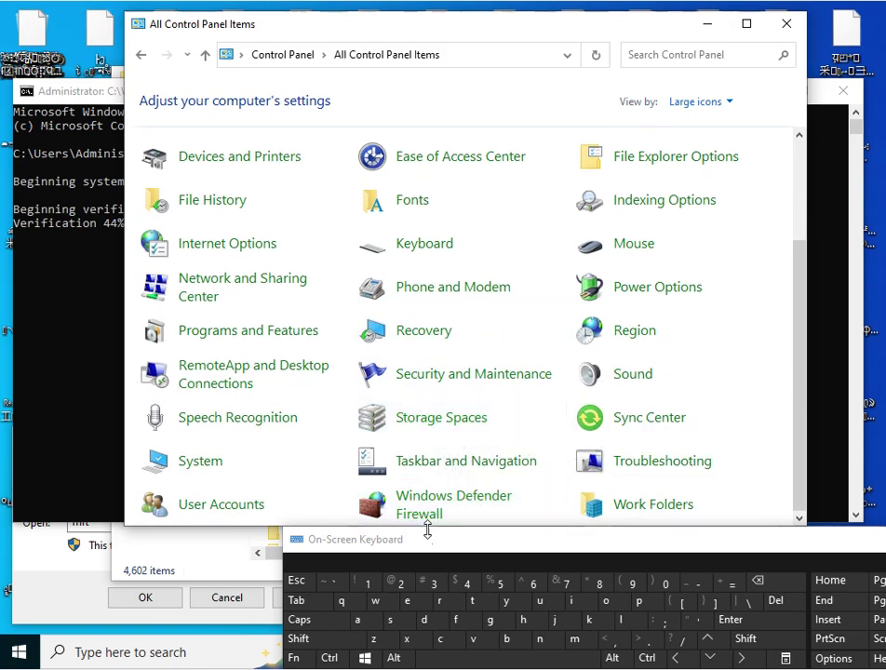
Move the On-Screen Keyboard up, bring the System32 folder window to the front and look through its files
drag(422, 541, 415, 289)
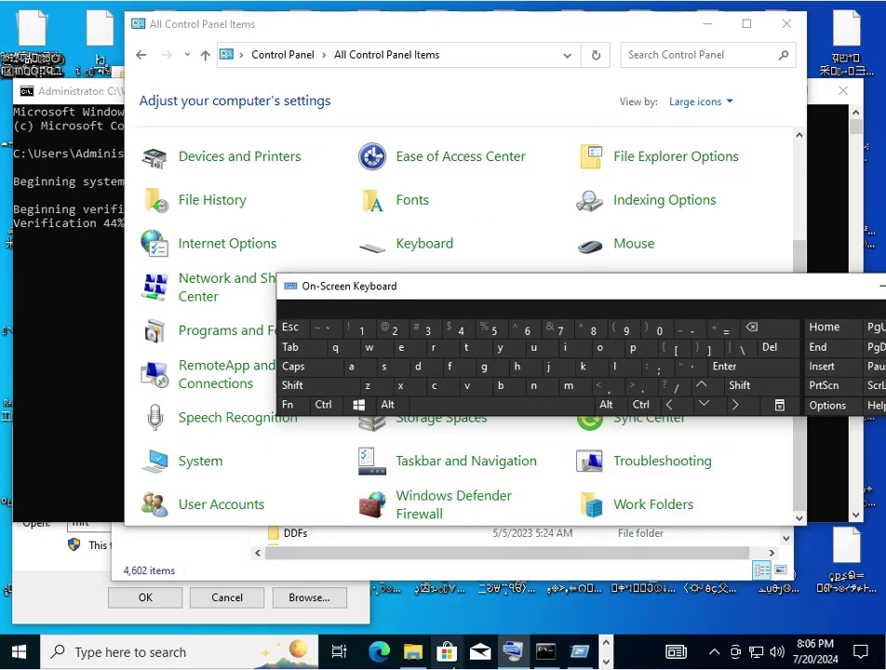
click(406, 656)
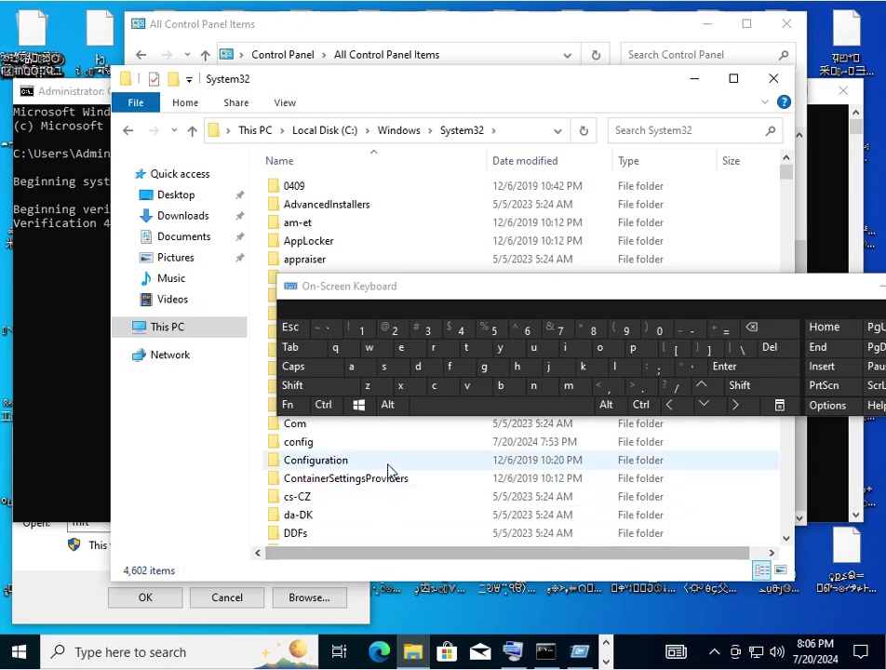
scroll(390, 471, down, 20)
scroll(391, 466, down, 20)
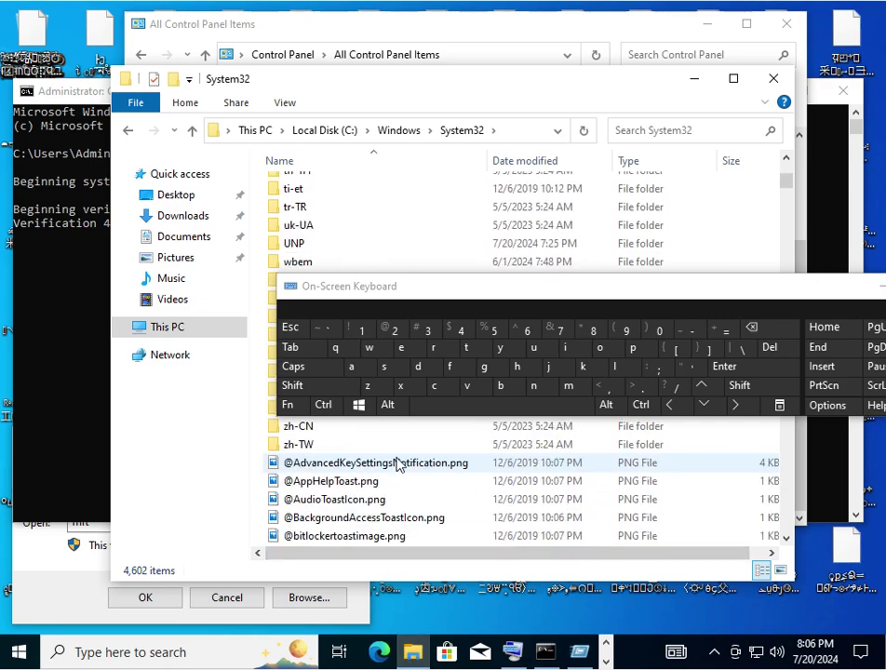
scroll(397, 464, down, 15)
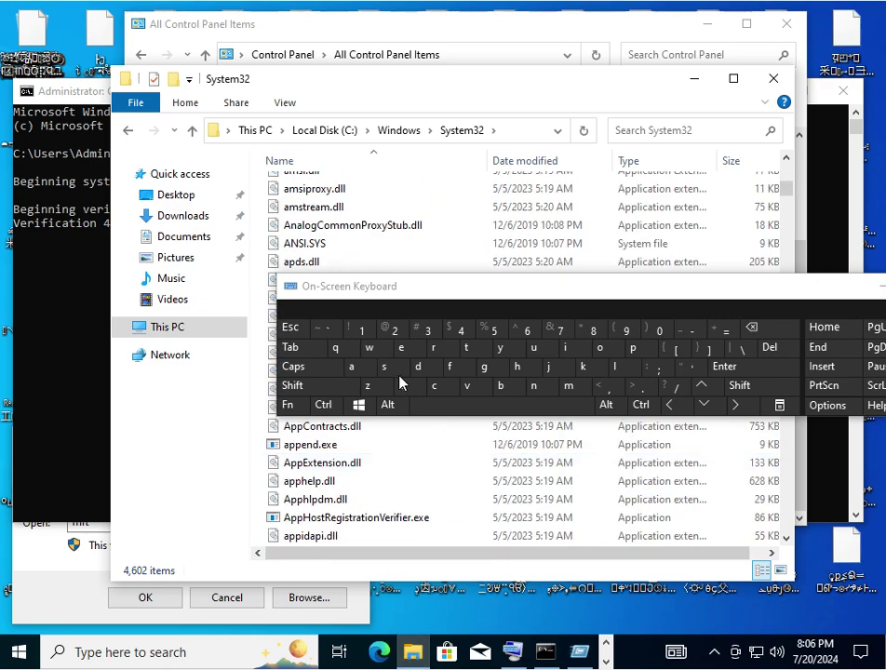
scroll(323, 456, down, 20)
scroll(324, 454, down, 1)
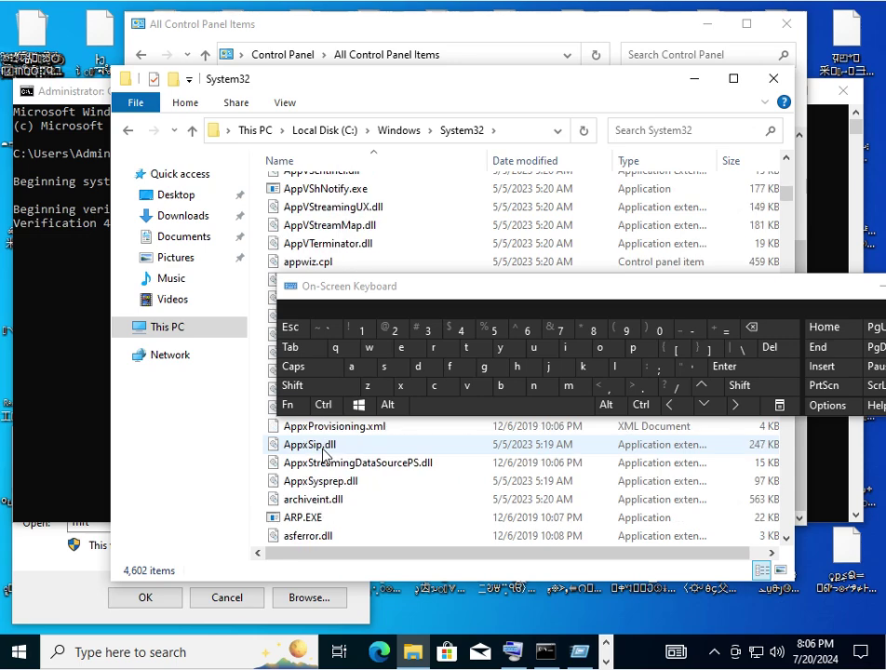
scroll(391, 233, down, 7)
Go up to the Windows folder, reach the end of its file list and move the On-Screen Keyboard clear of it
click(402, 132)
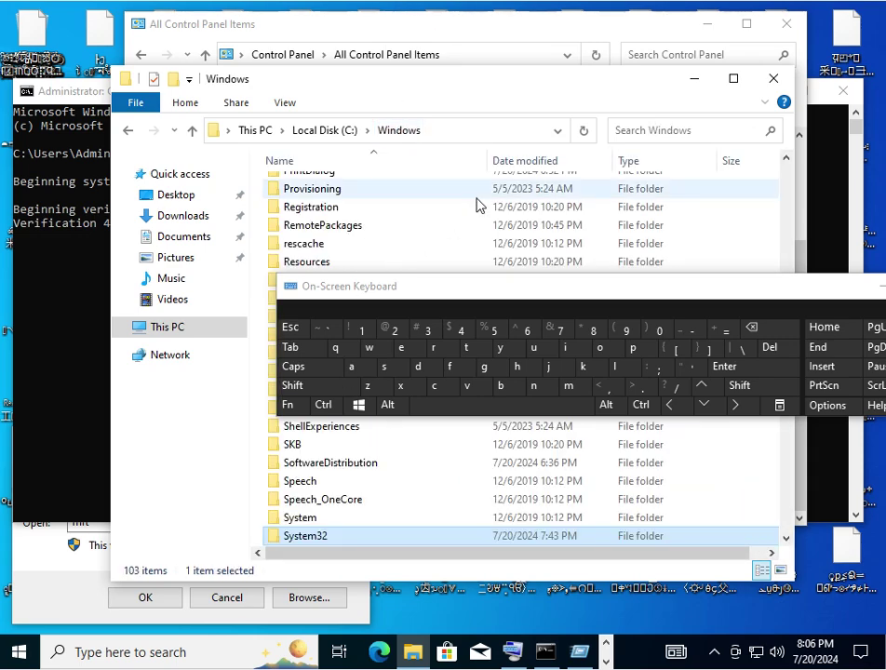
scroll(476, 205, down, 14)
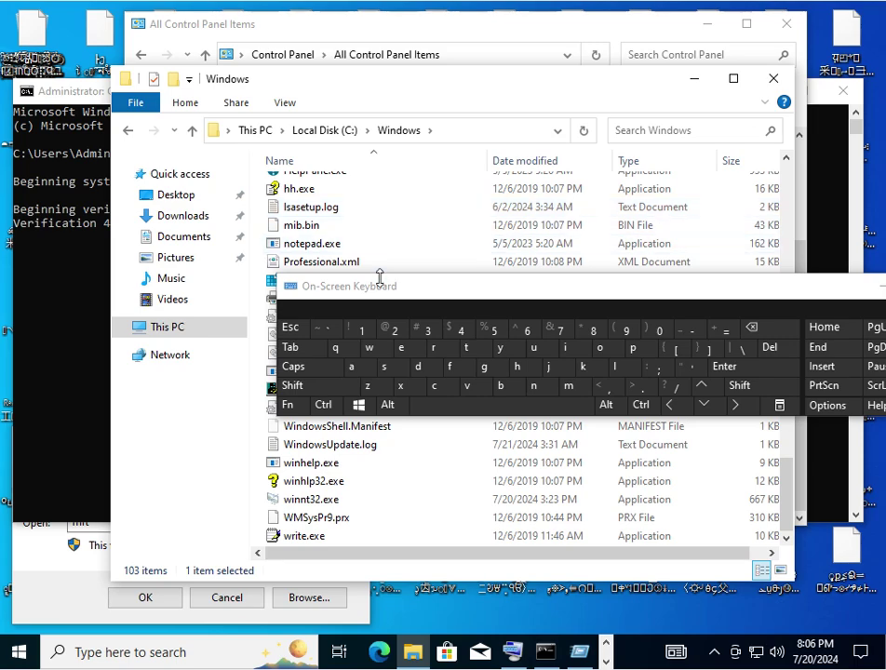
drag(368, 296, 346, 645)
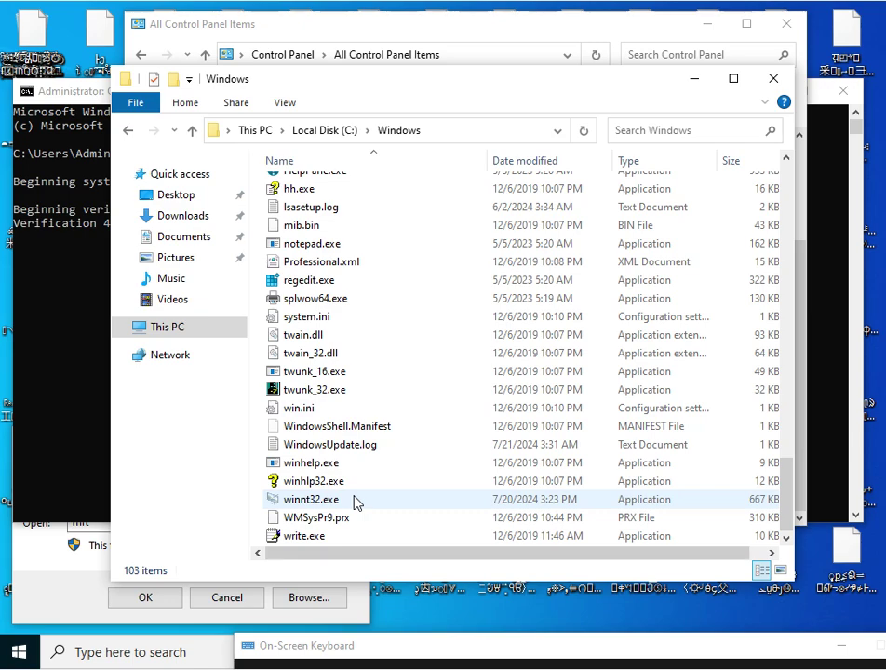
right_click(355, 500)
click(393, 483)
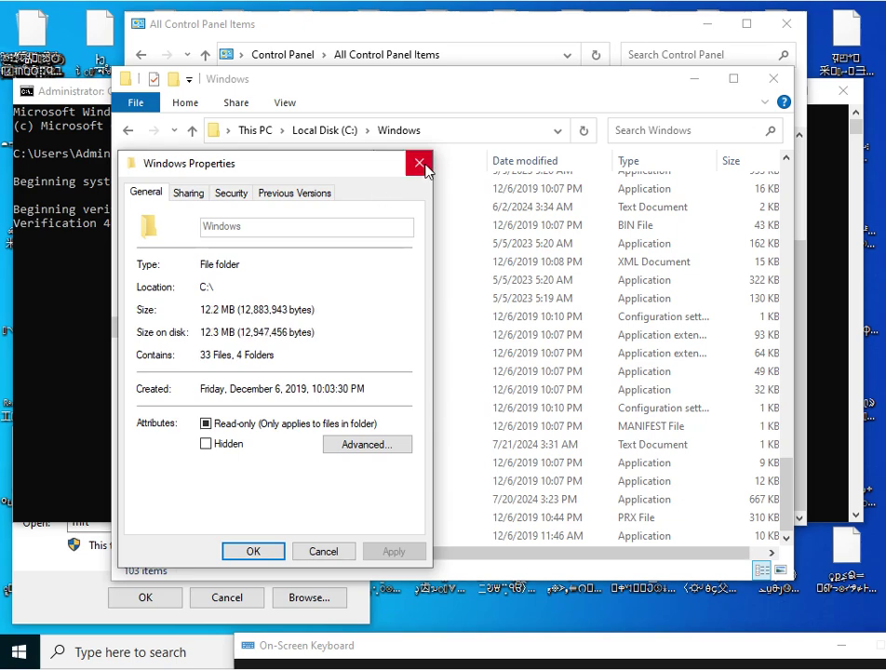
click(420, 166)
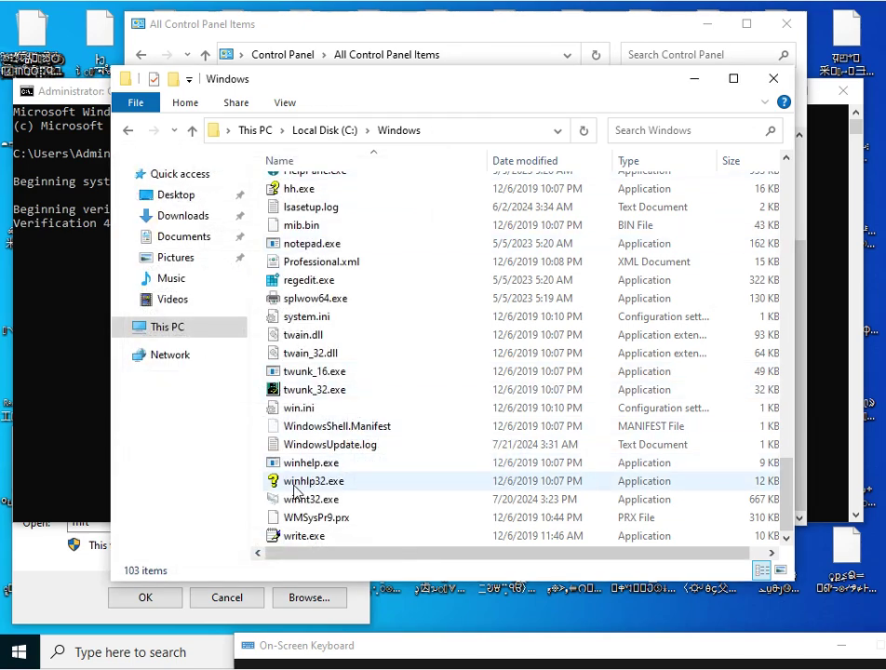
Try to delete winnt32.exe from the Windows folder
click(284, 501)
double_click(284, 501)
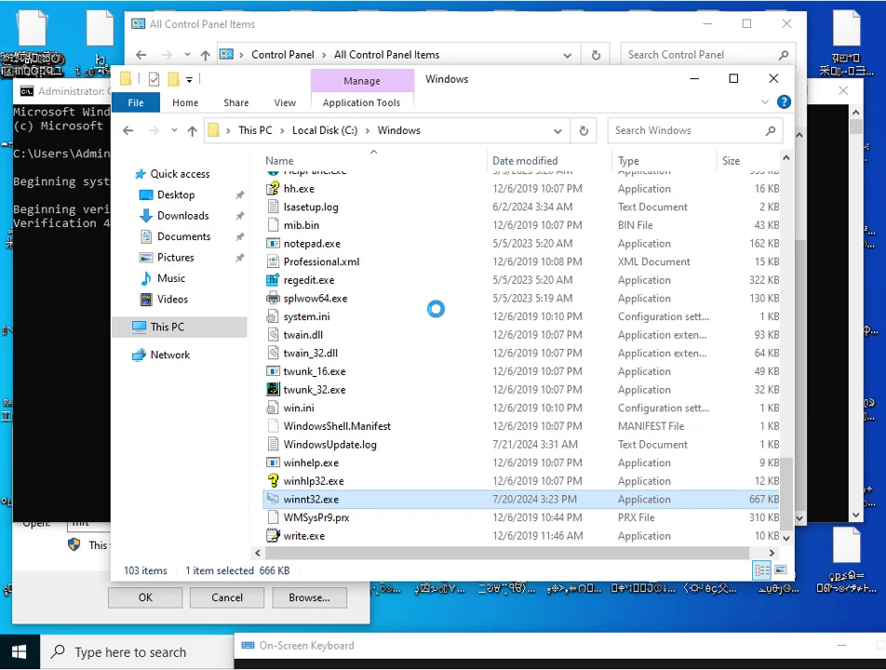
key(shift+F10)
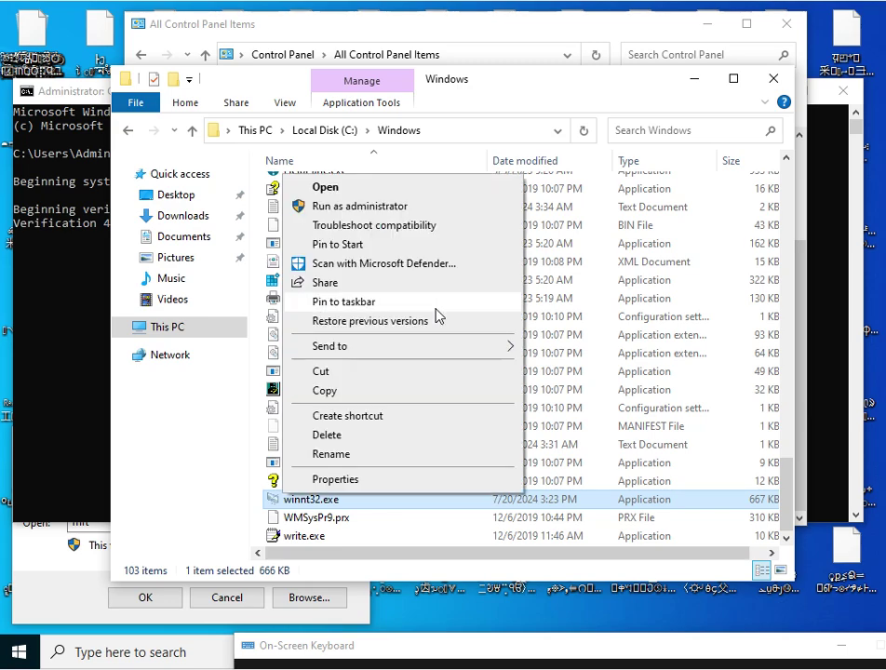
click(364, 438)
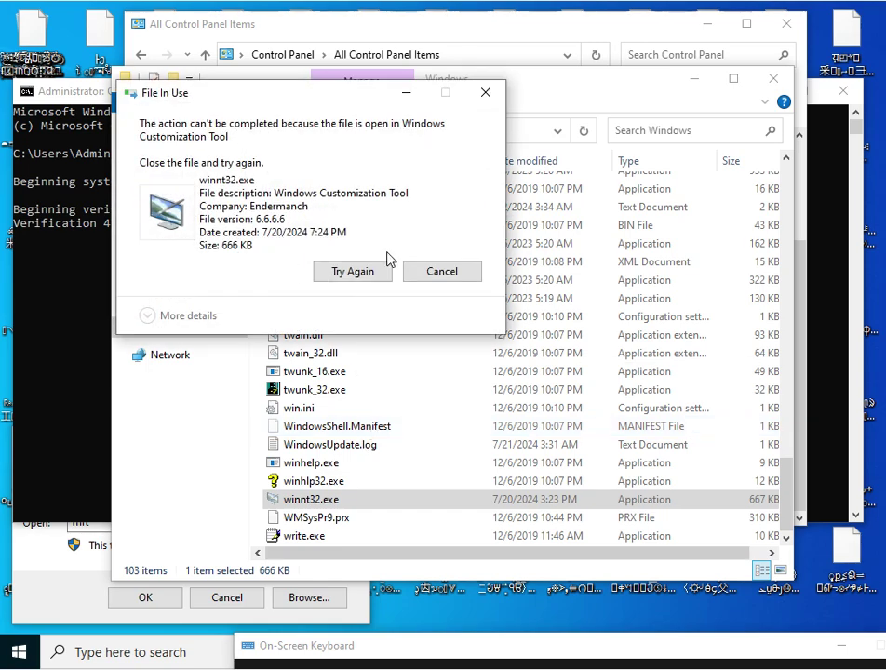
click(441, 278)
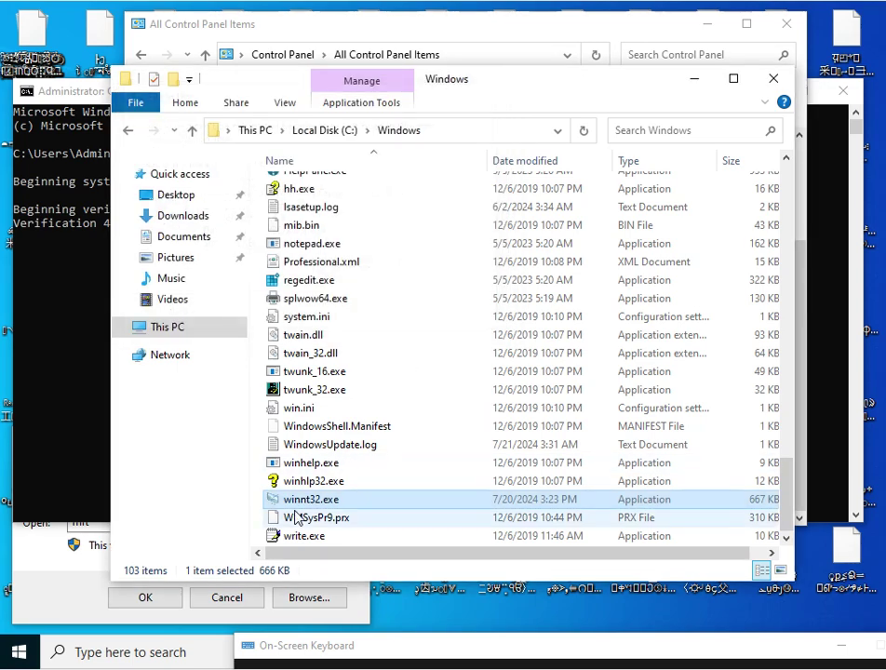
Open the advanced security settings of winnt32.exe from its file properties
right_click(308, 501)
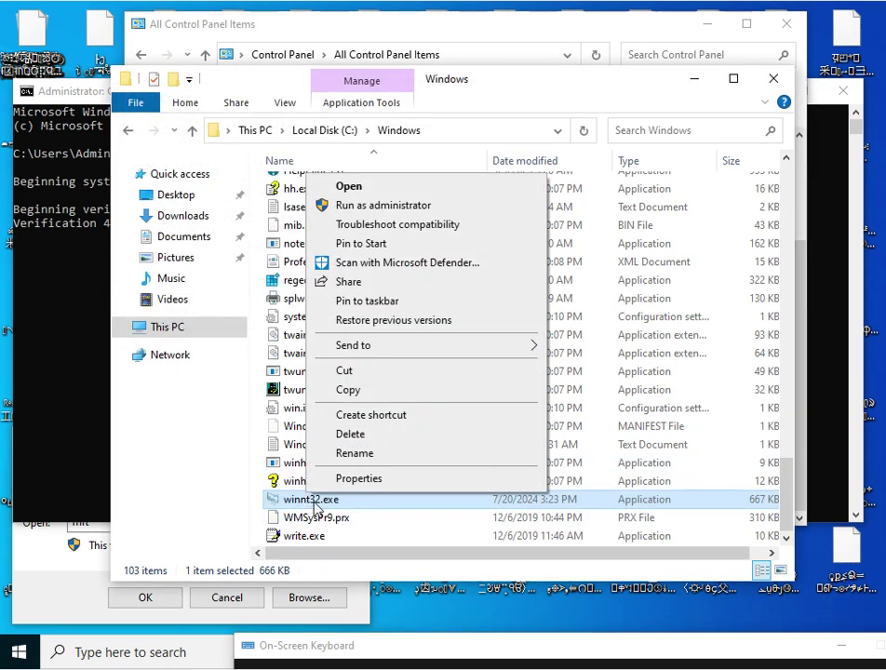
click(358, 479)
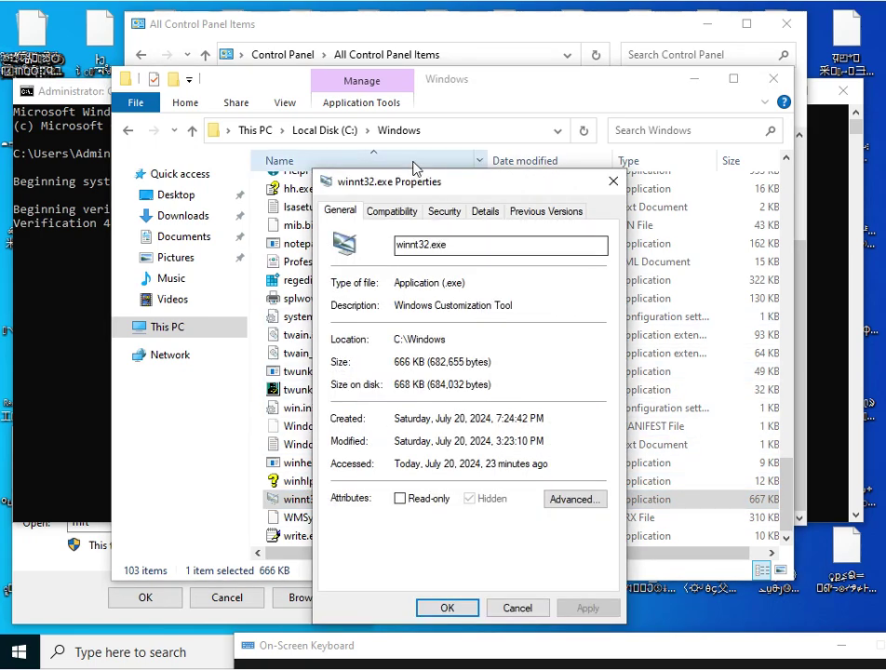
click(447, 212)
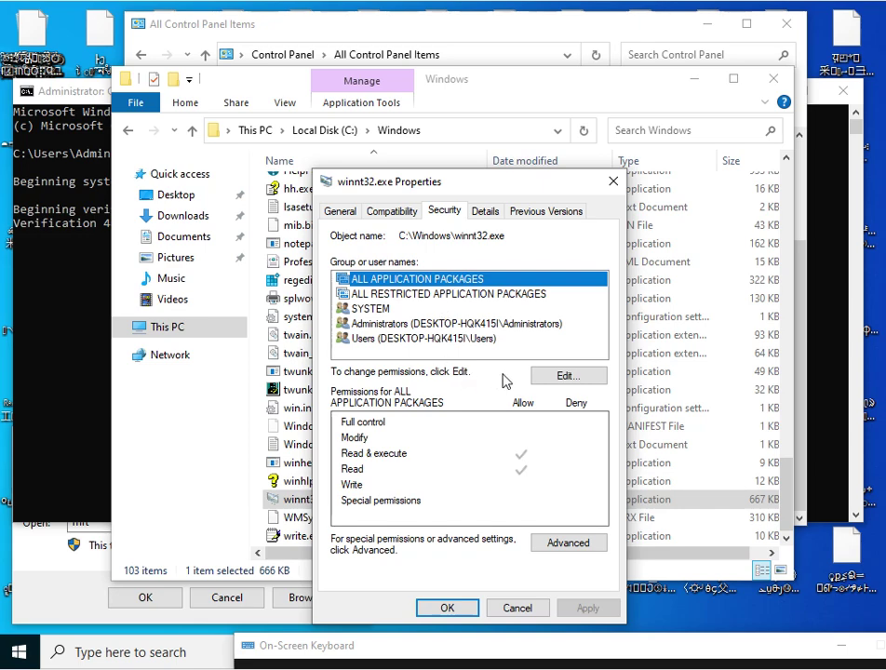
click(574, 545)
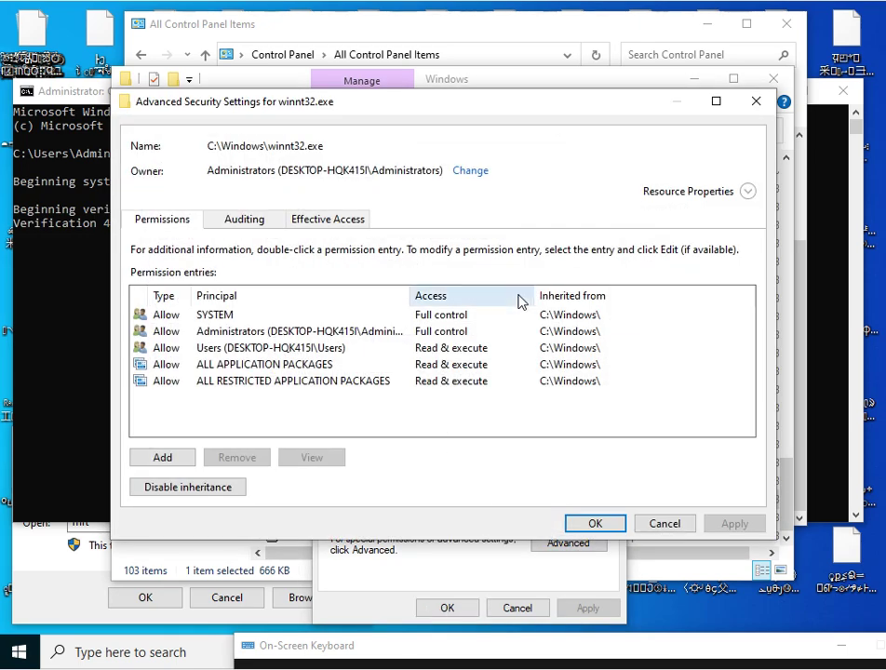
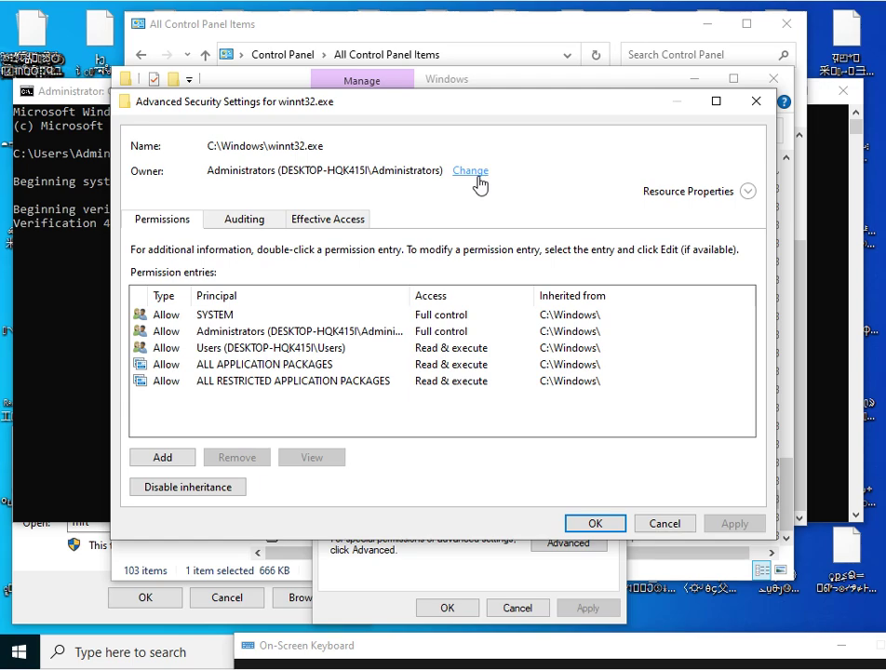
Start changing the owner of winnt32.exe and search for all users and groups on this computer
click(477, 175)
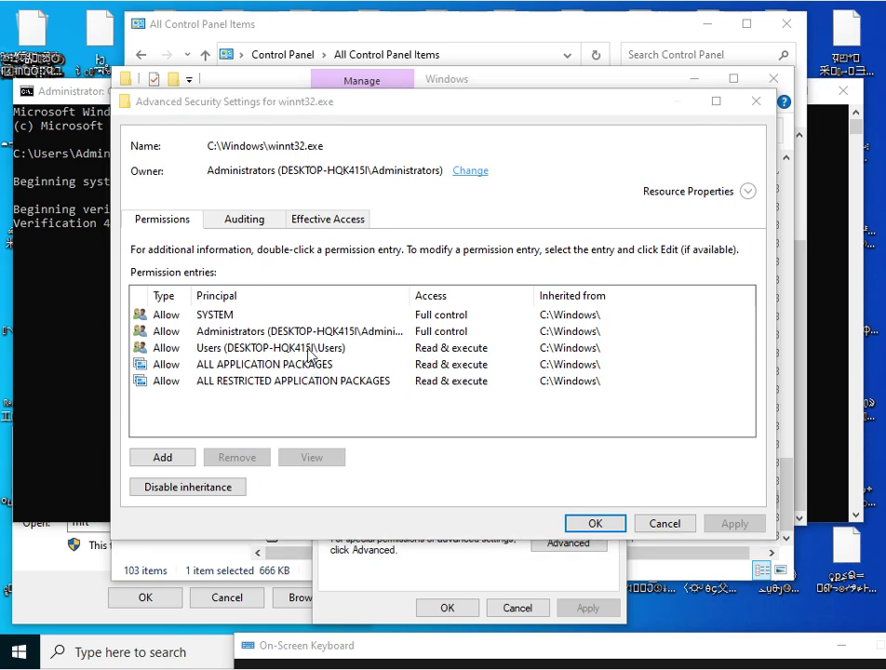
click(133, 319)
click(528, 302)
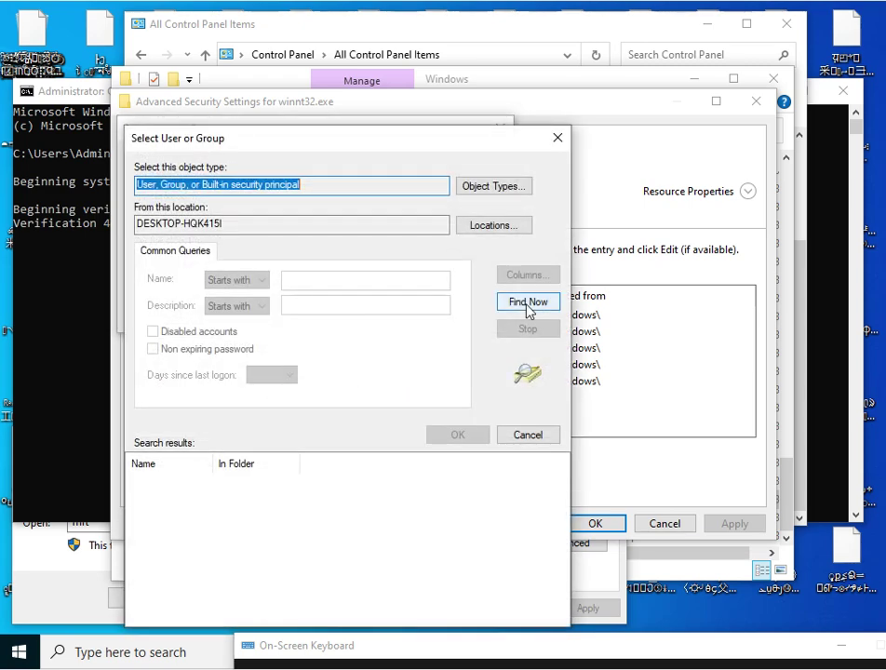
Look through the found users and groups for an account that can own winnt32.exe
scroll(223, 578, down, 8)
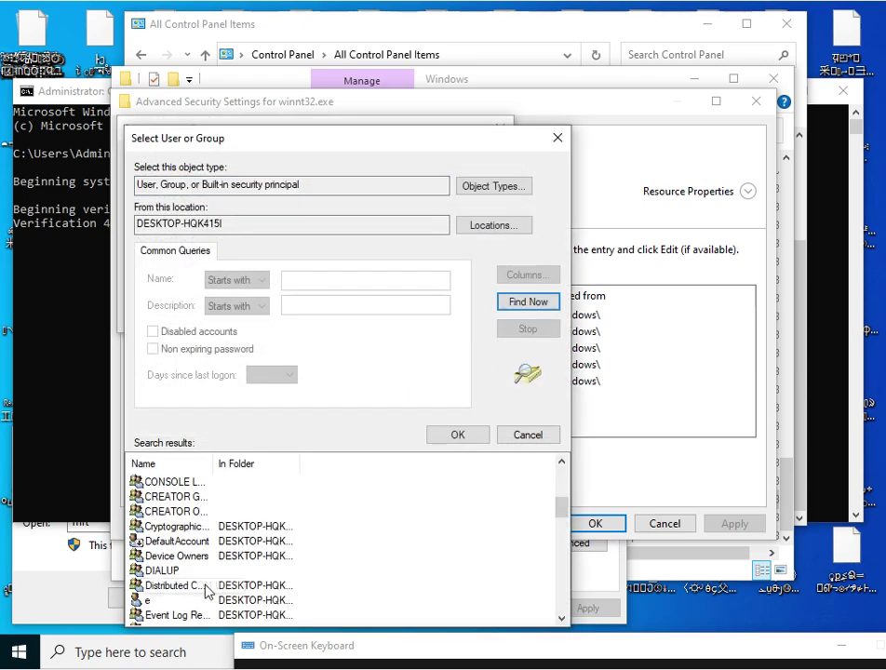
scroll(207, 590, down, 2)
scroll(207, 590, down, 3)
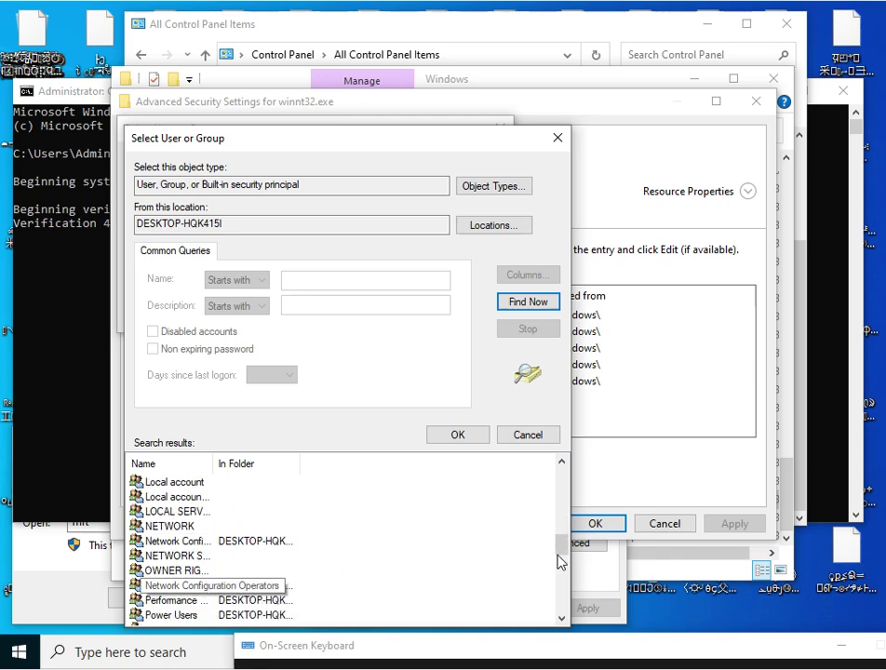
scroll(562, 560, down, 5)
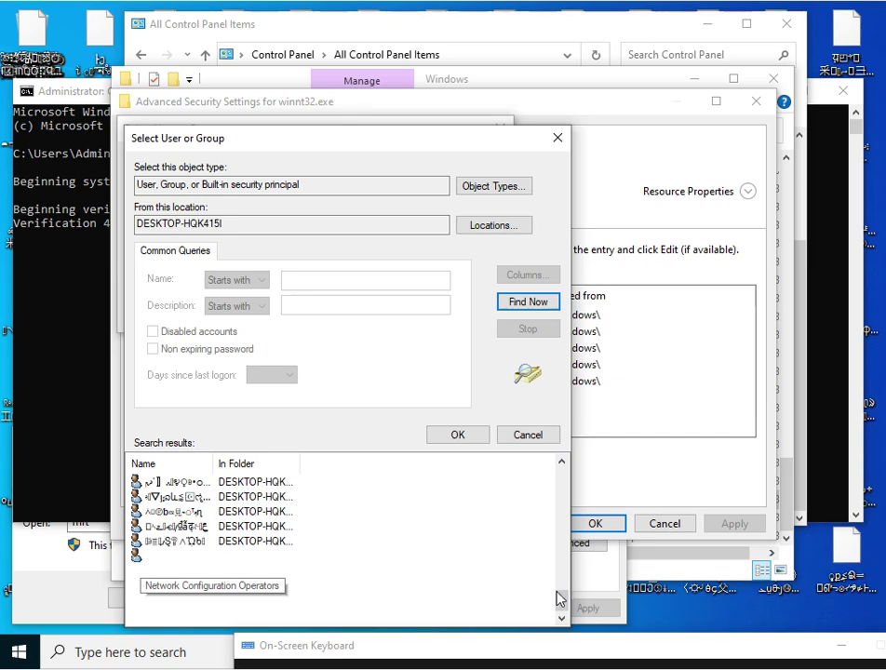
scroll(350, 570, up, 10)
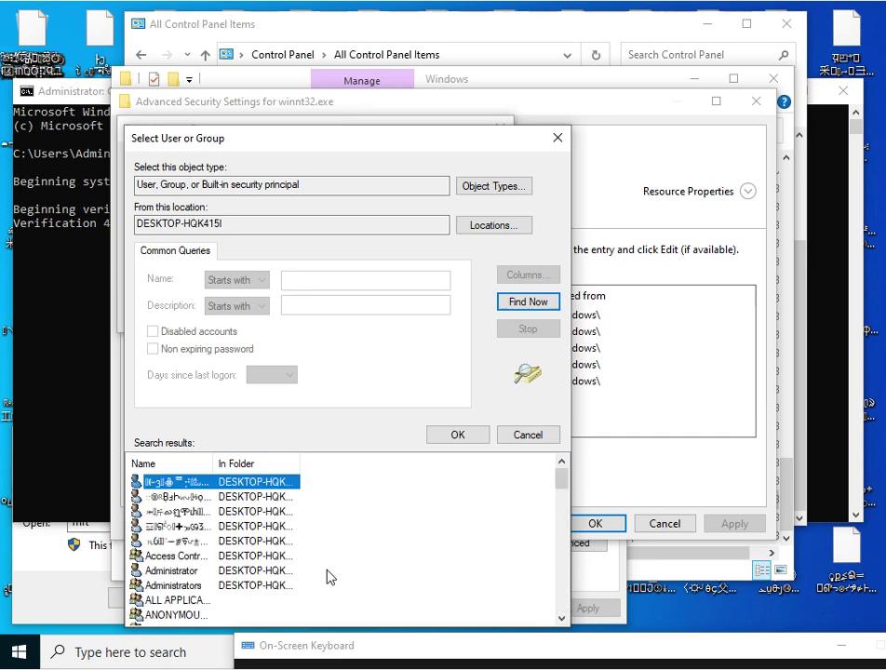
scroll(327, 577, down, 1)
scroll(328, 577, down, 4)
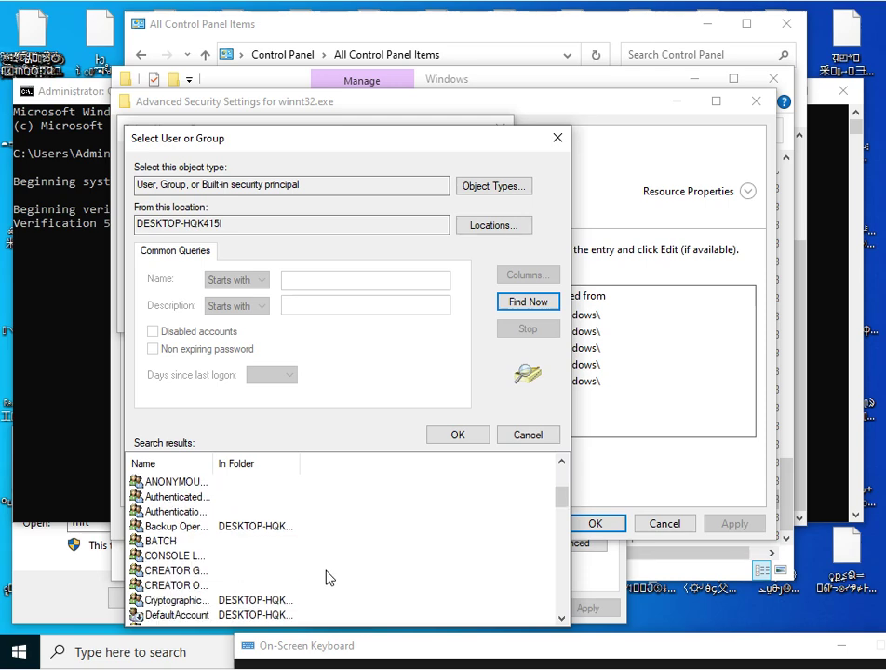
scroll(326, 583, down, 1)
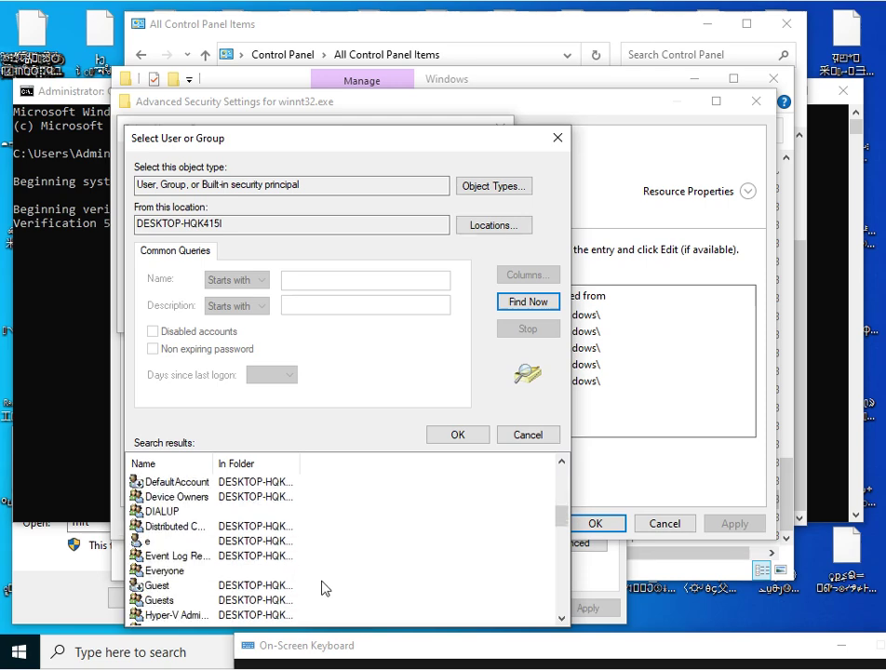
scroll(326, 589, down, 3)
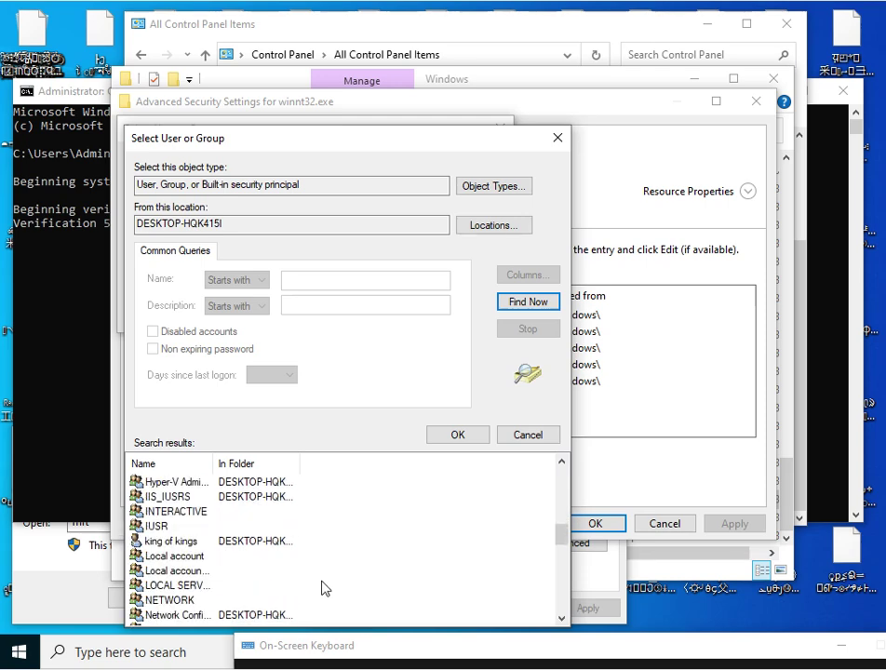
scroll(322, 589, down, 3)
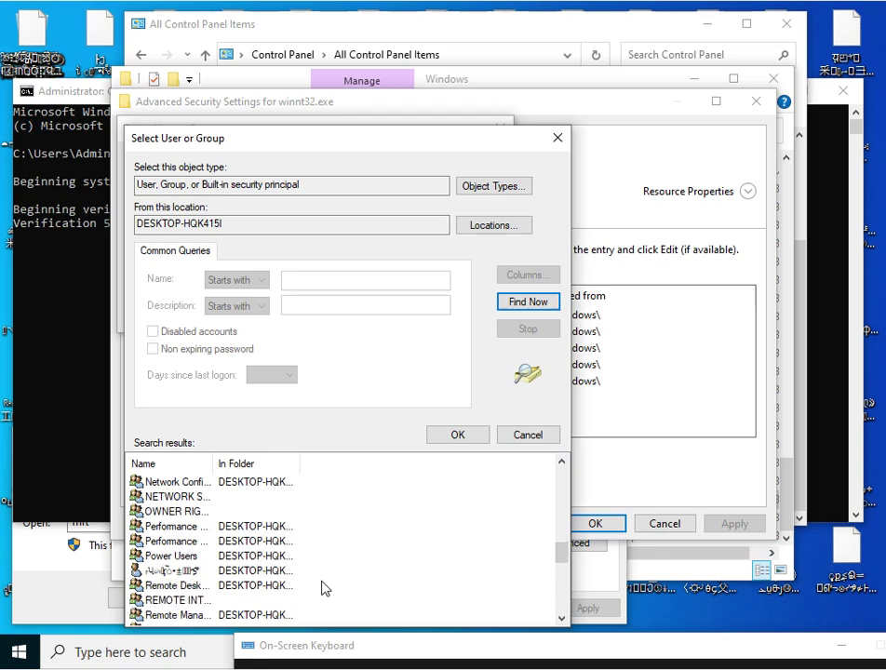
scroll(325, 587, down, 1)
scroll(325, 589, down, 5)
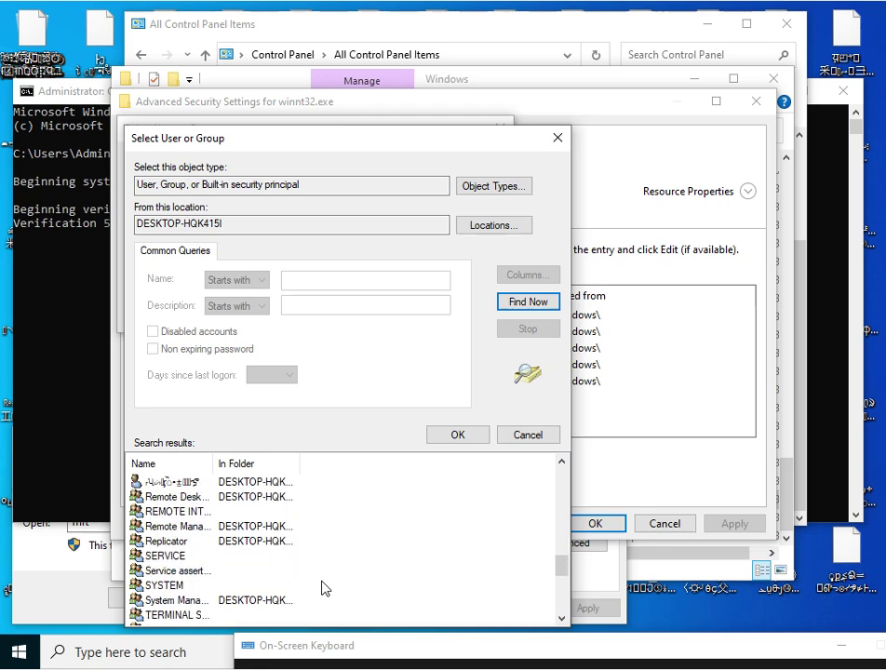
scroll(325, 588, down, 2)
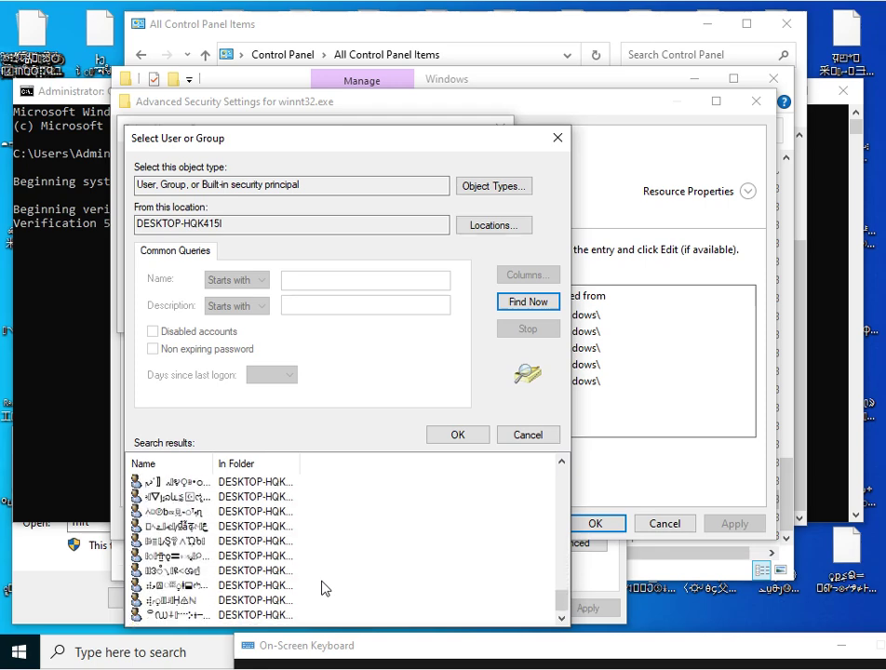
scroll(325, 587, up, 1)
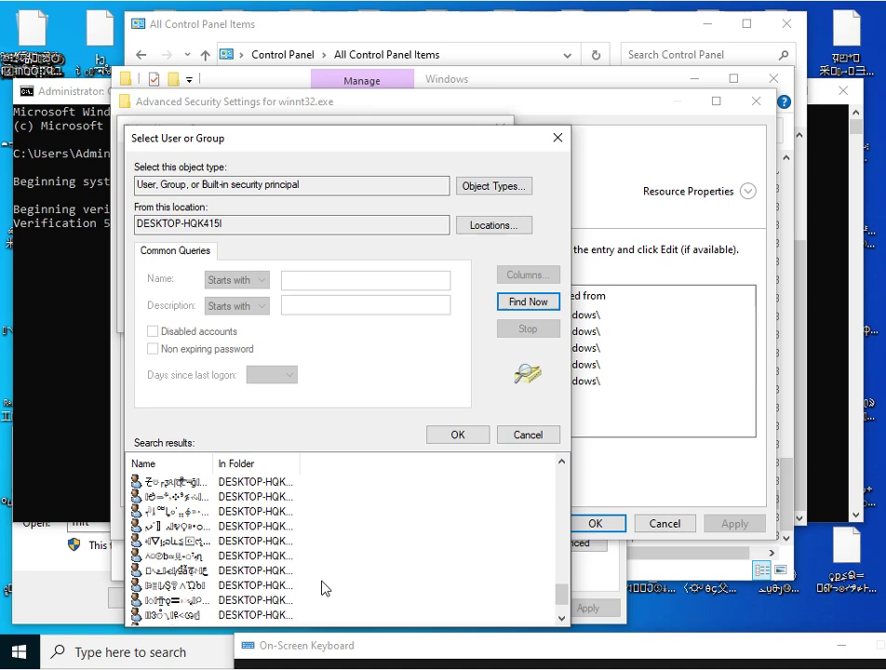
scroll(325, 588, up, 3)
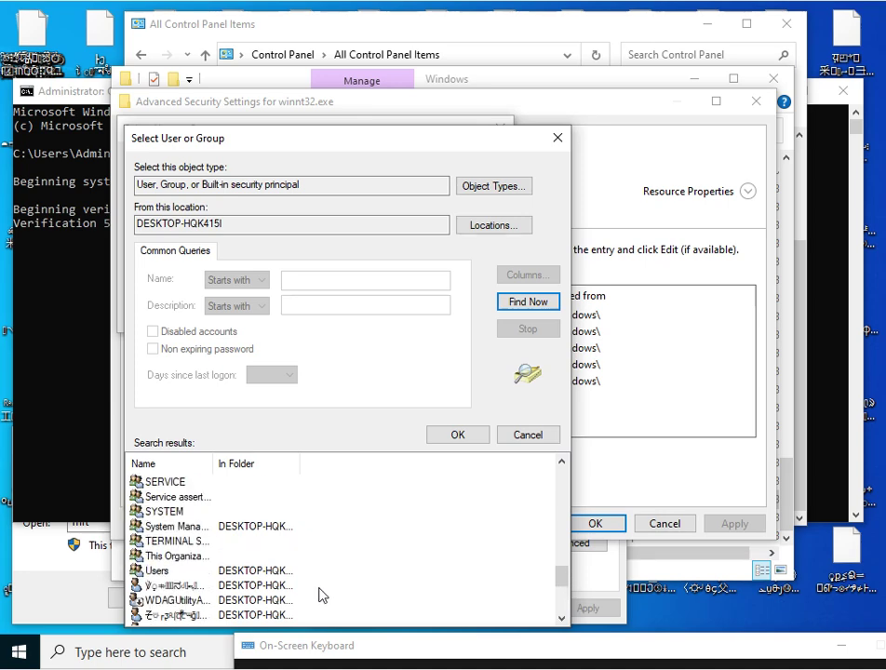
scroll(323, 596, up, 1)
scroll(320, 594, up, 2)
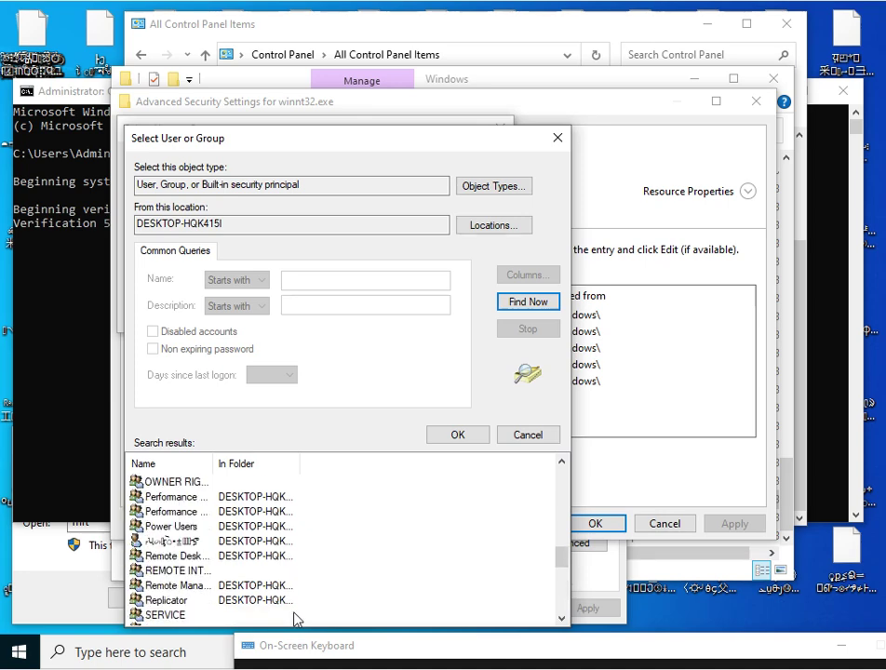
scroll(259, 548, up, 1)
scroll(259, 547, up, 2)
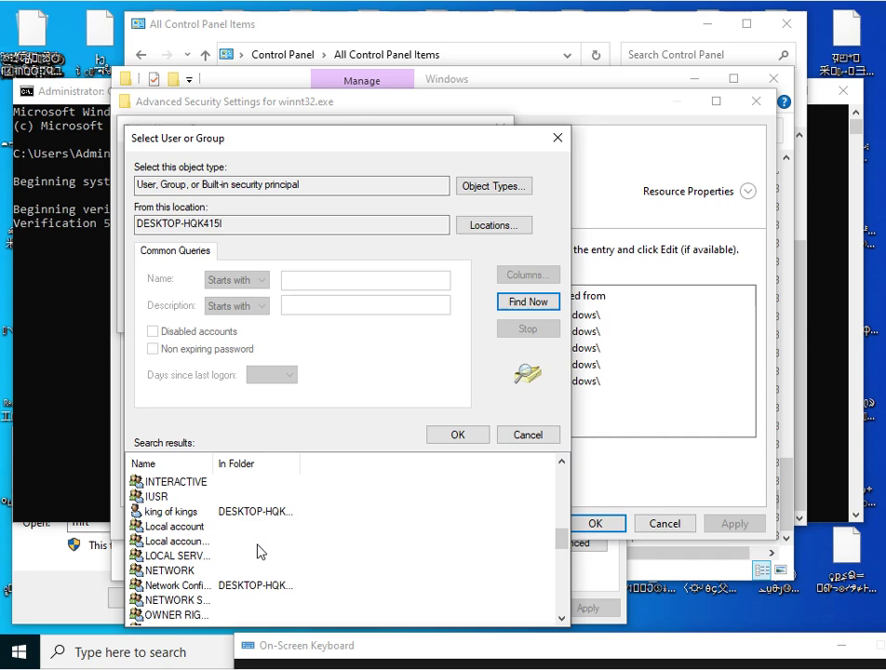
scroll(259, 553, up, 4)
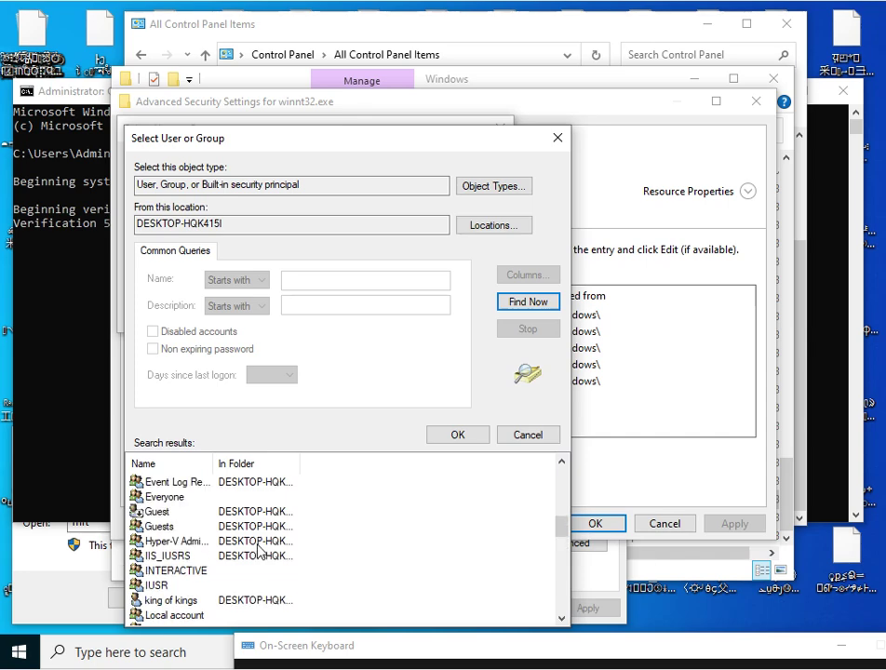
scroll(258, 550, up, 2)
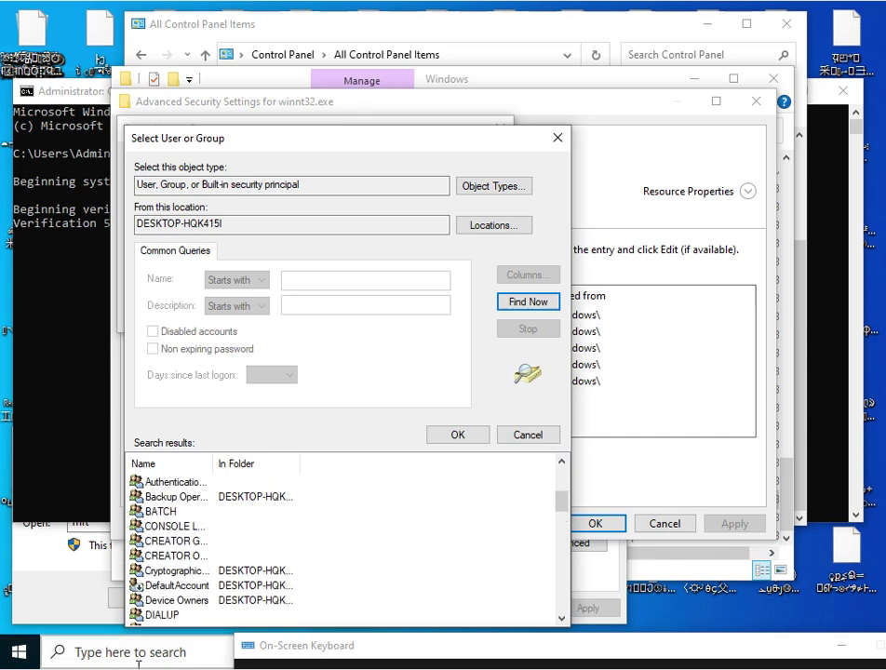
scroll(193, 601, up, 2)
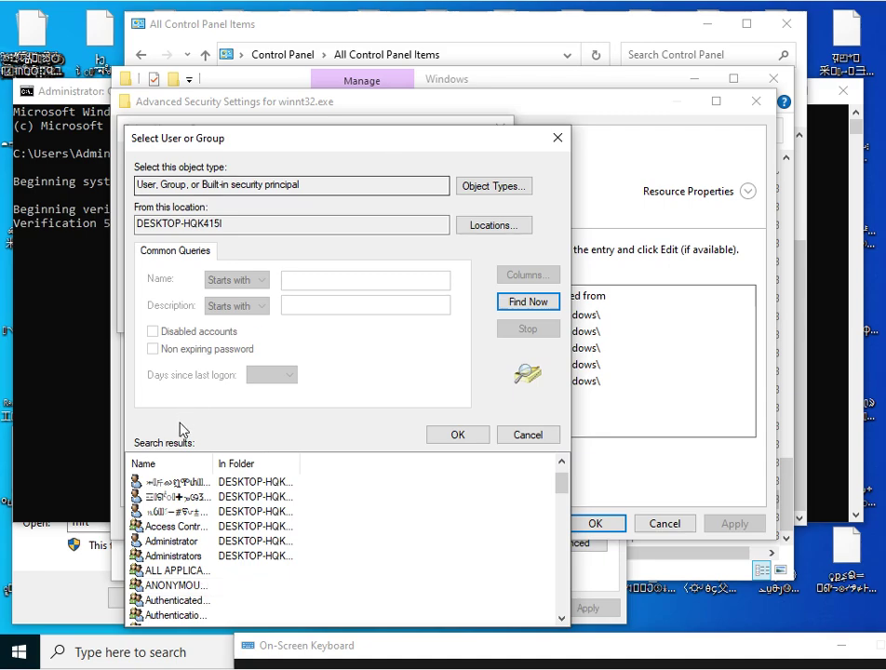
Make the Administrator account the owner of winnt32.exe, apply the change and close the file's security settings and properties
scroll(192, 529, down, 1)
click(213, 498)
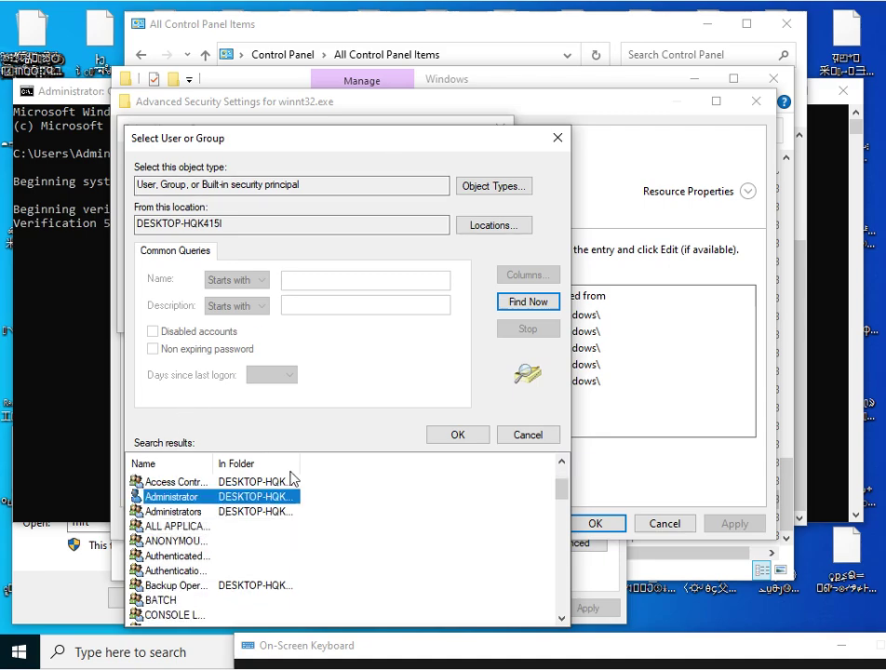
click(452, 434)
click(399, 316)
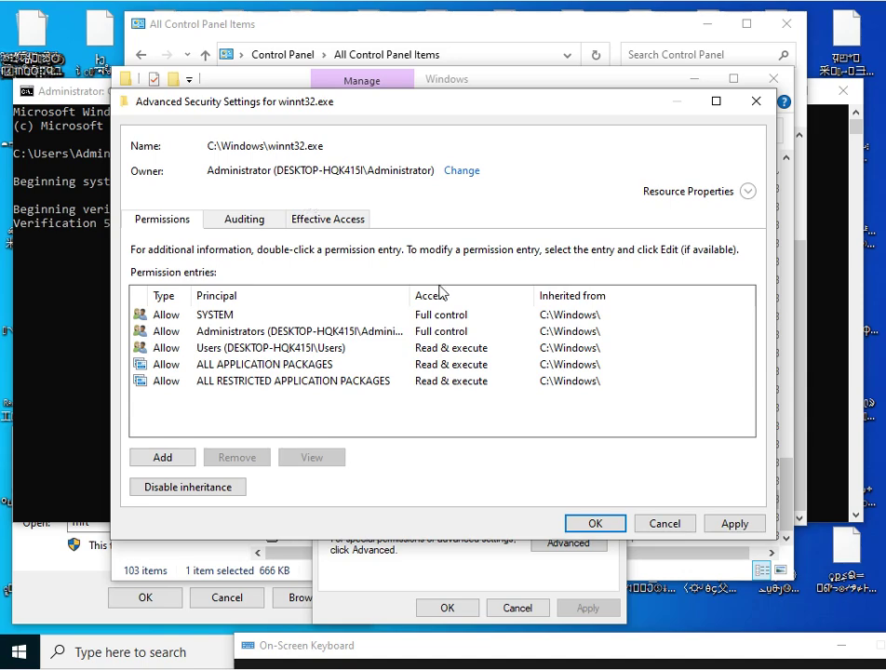
click(734, 523)
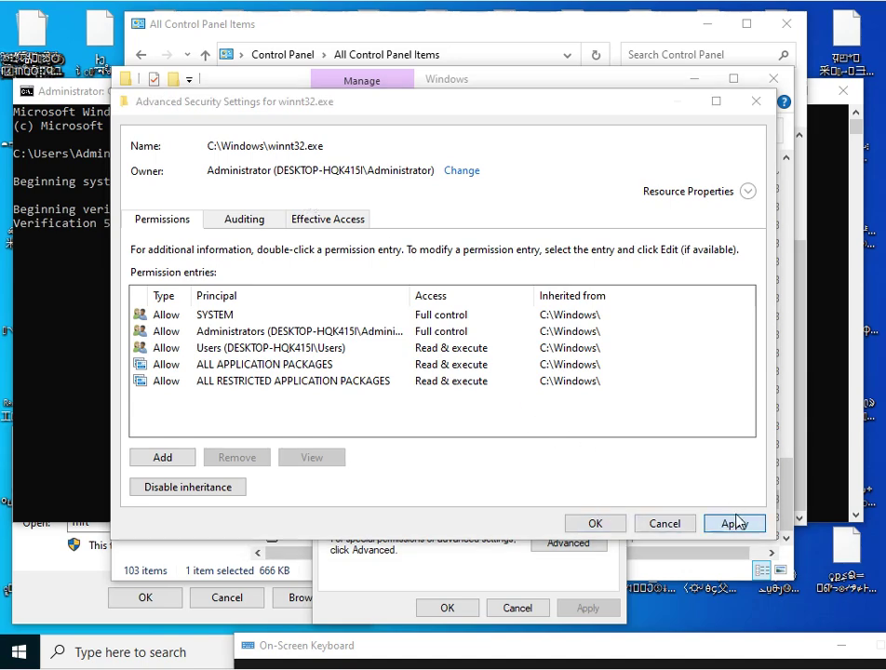
click(598, 398)
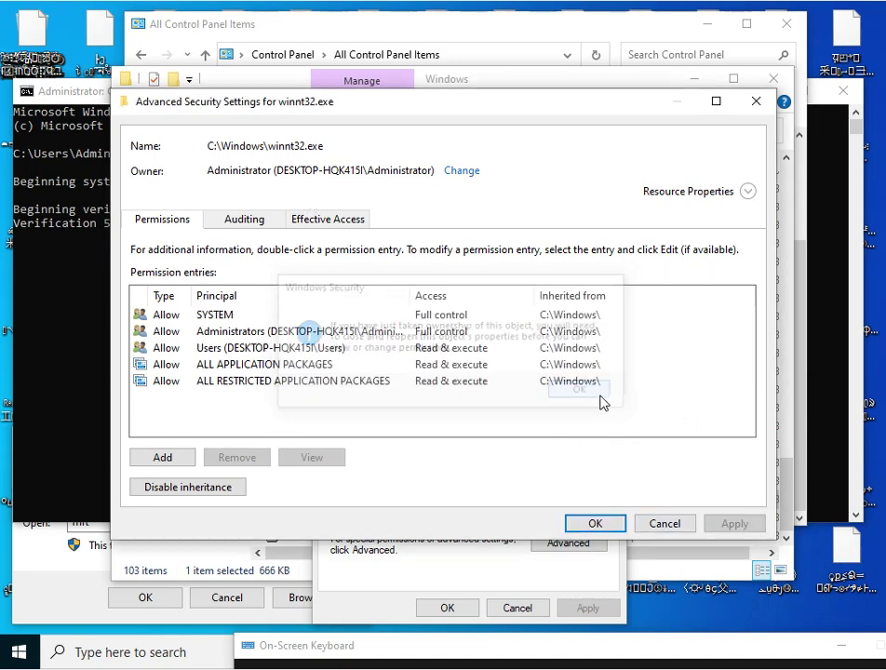
click(753, 110)
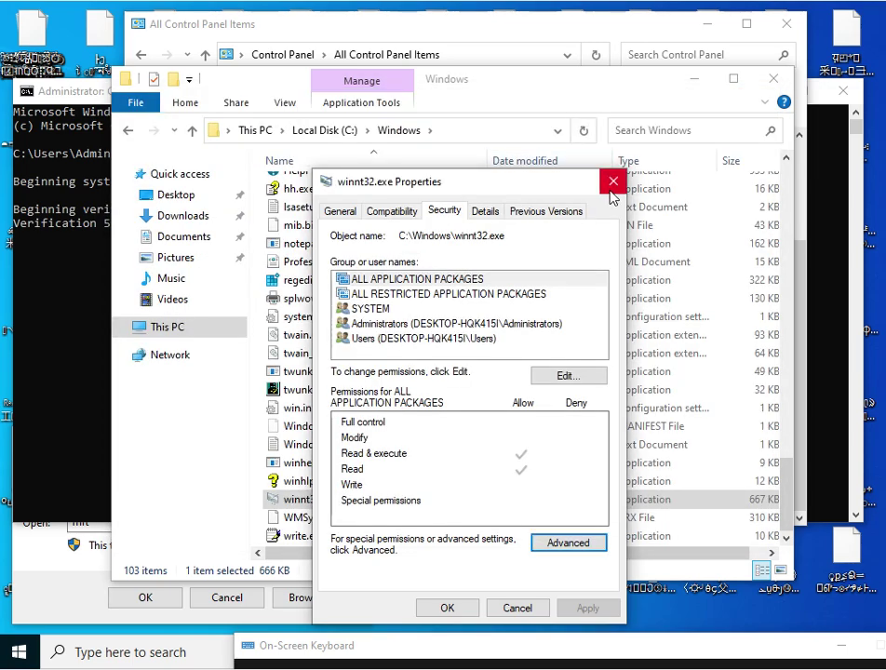
click(614, 182)
Try again to delete winnt32.exe from the Windows folder, then cancel the attempt
double_click(383, 500)
right_click(390, 499)
key(Escape)
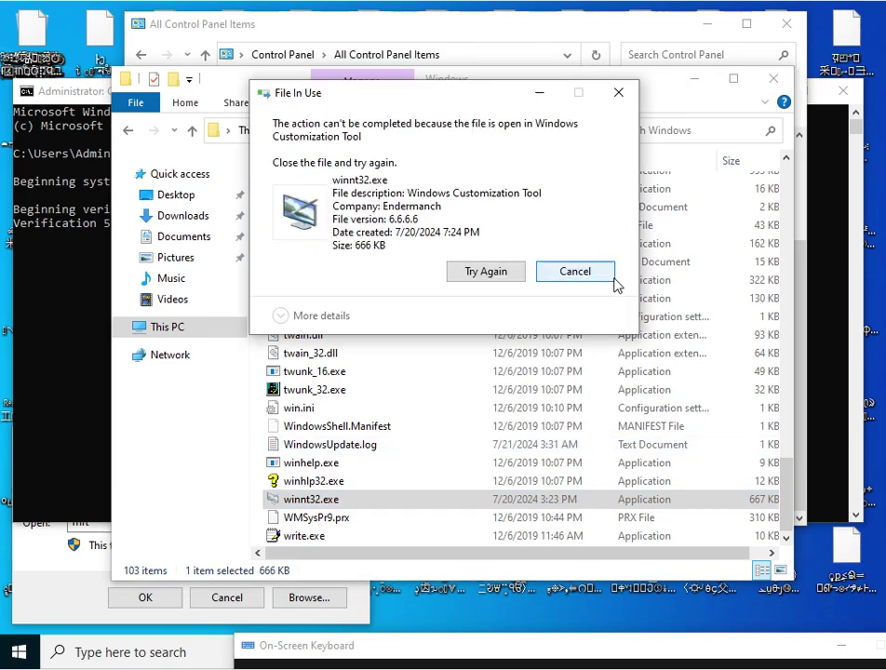
click(586, 279)
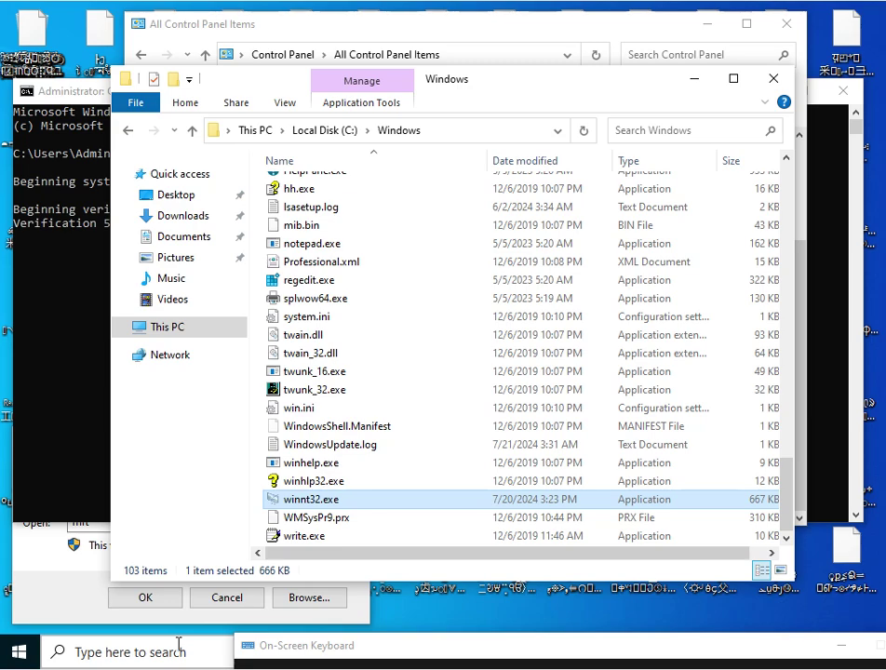
Open Task Manager and expand it to its detailed view
click(31, 662)
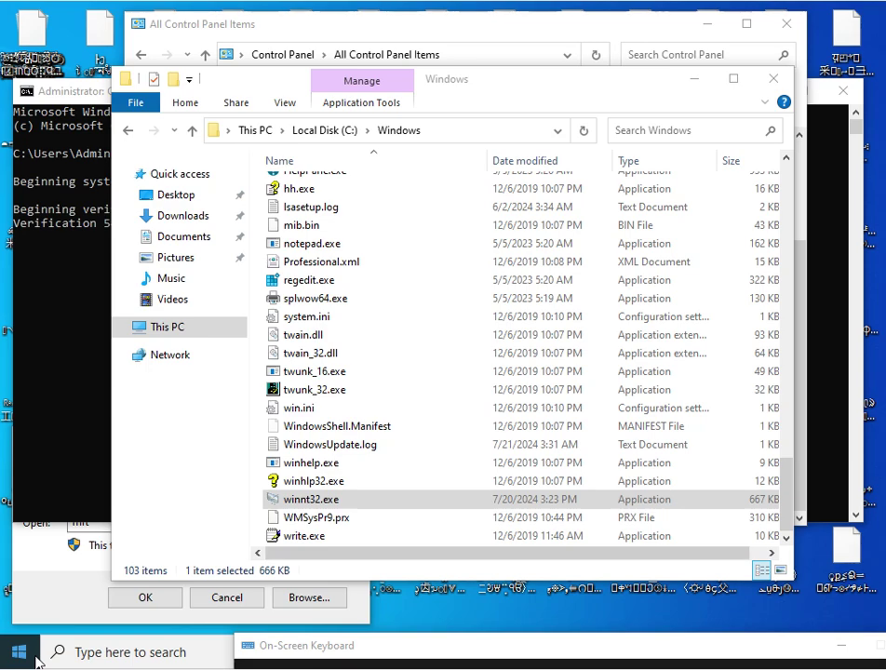
right_click(28, 655)
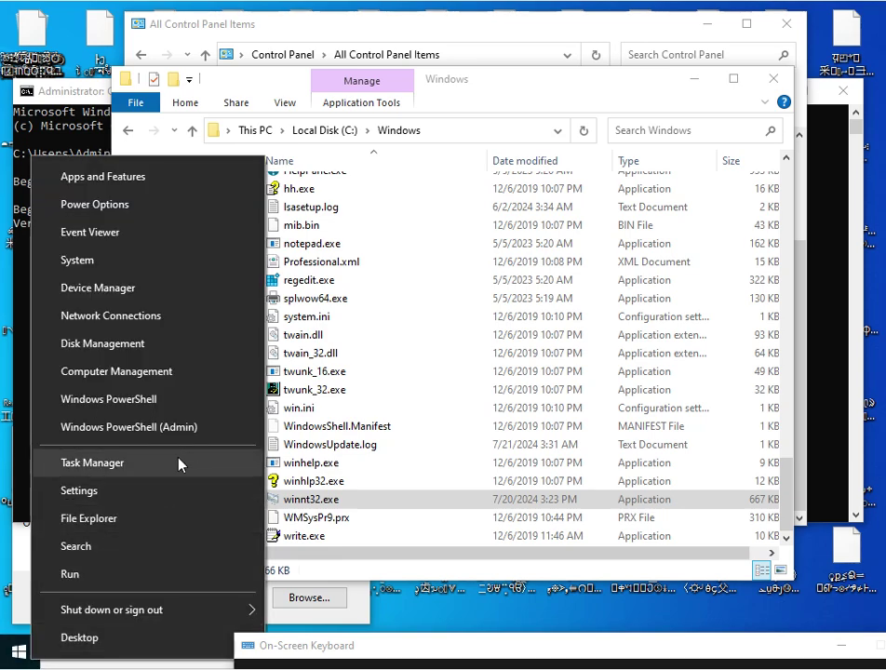
click(177, 520)
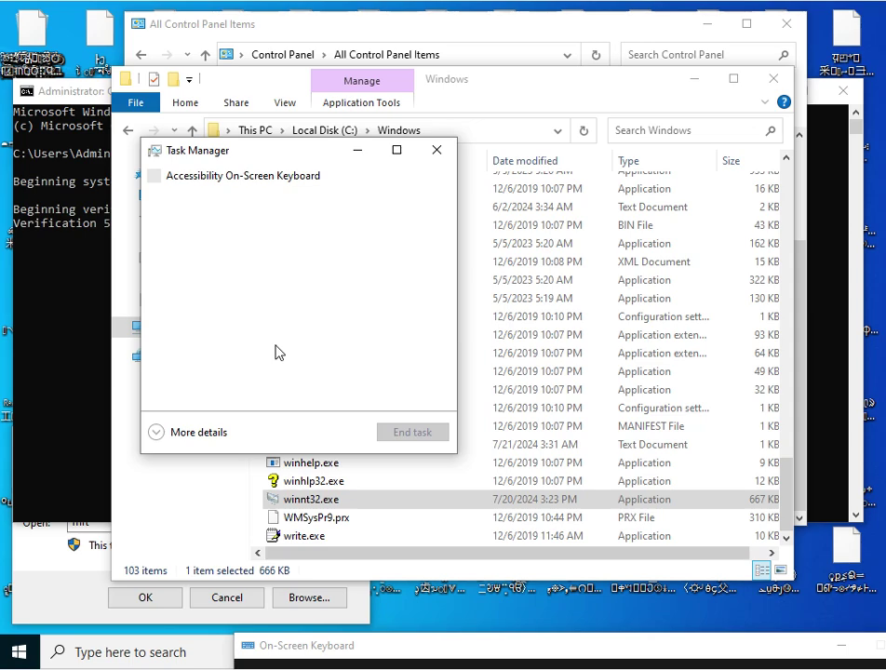
click(192, 435)
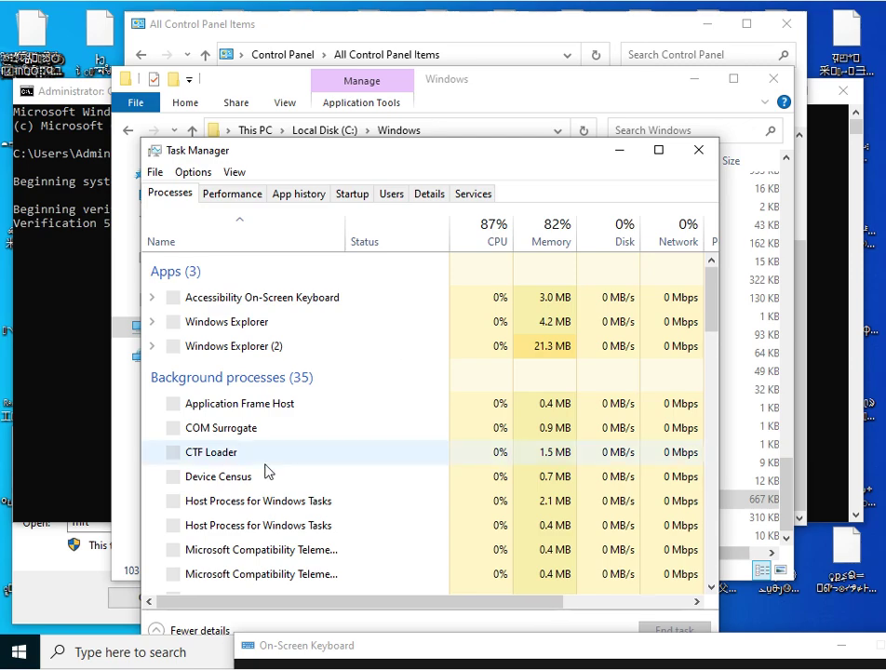
Examine the running background processes for the one that keeps winnt32.exe in use
scroll(266, 471, down, 1)
scroll(267, 471, down, 6)
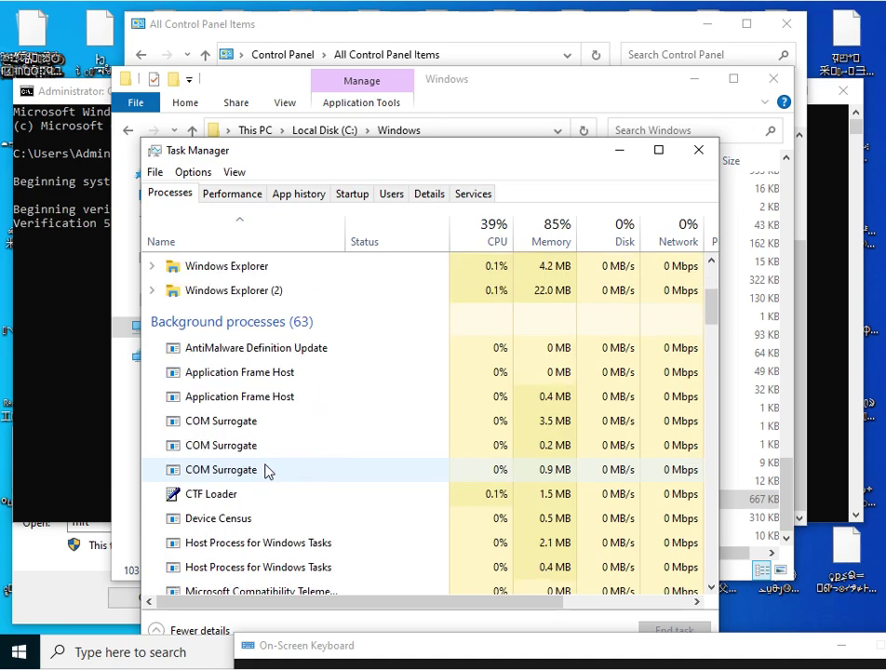
scroll(267, 471, down, 8)
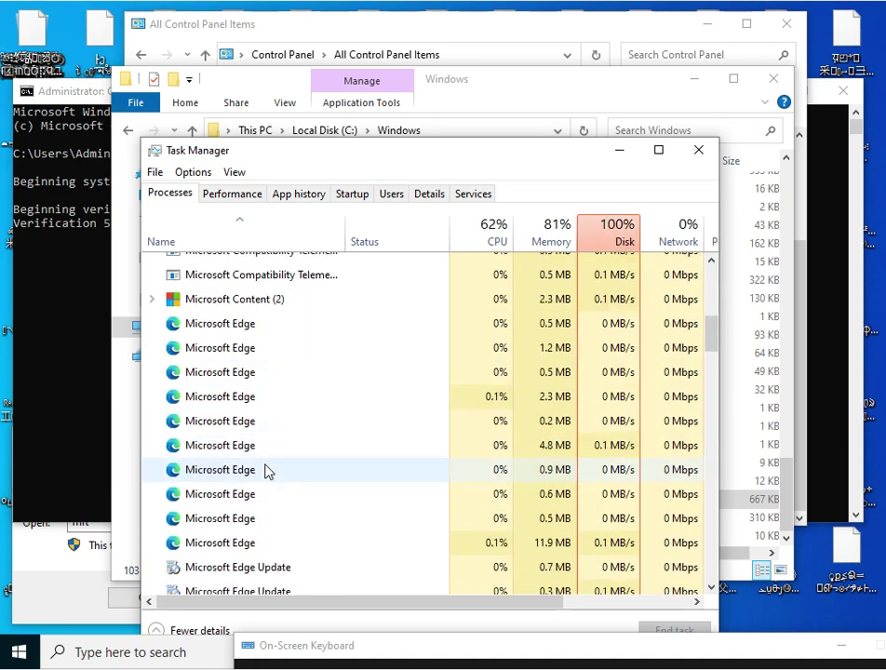
scroll(266, 471, down, 2)
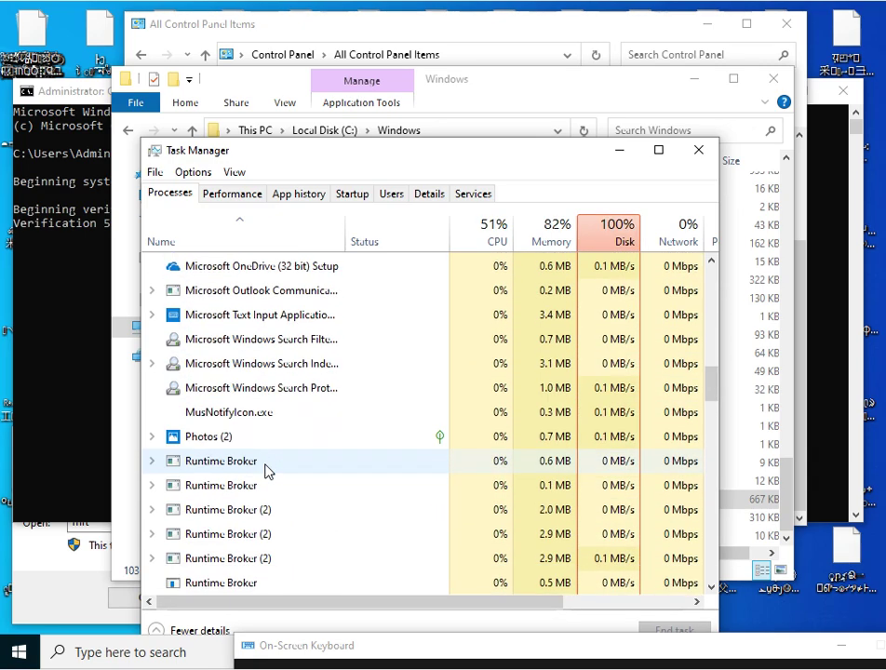
scroll(267, 471, up, 2)
scroll(266, 472, up, 1)
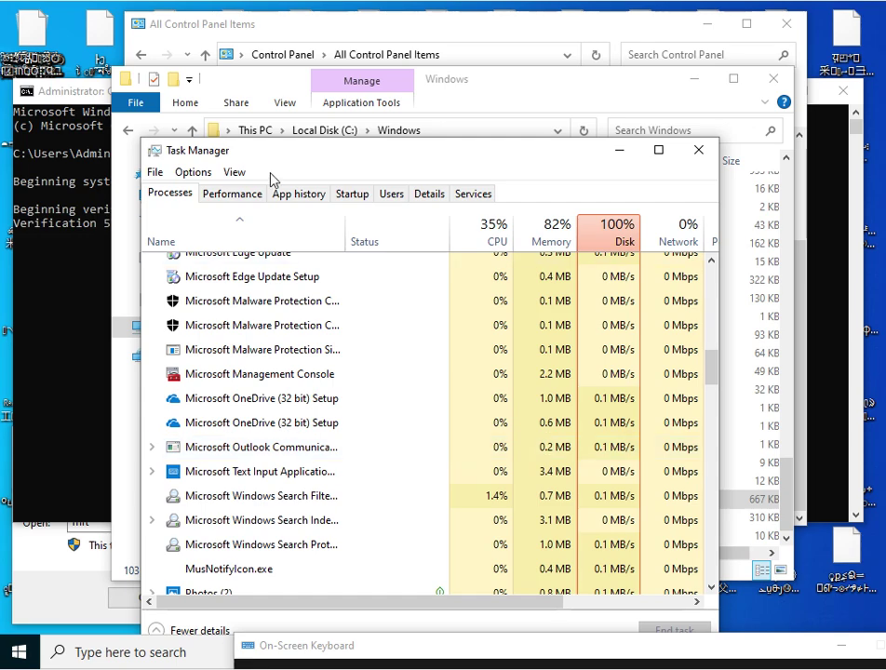
View the performance overview and the processes running under the disconnected user account
click(227, 199)
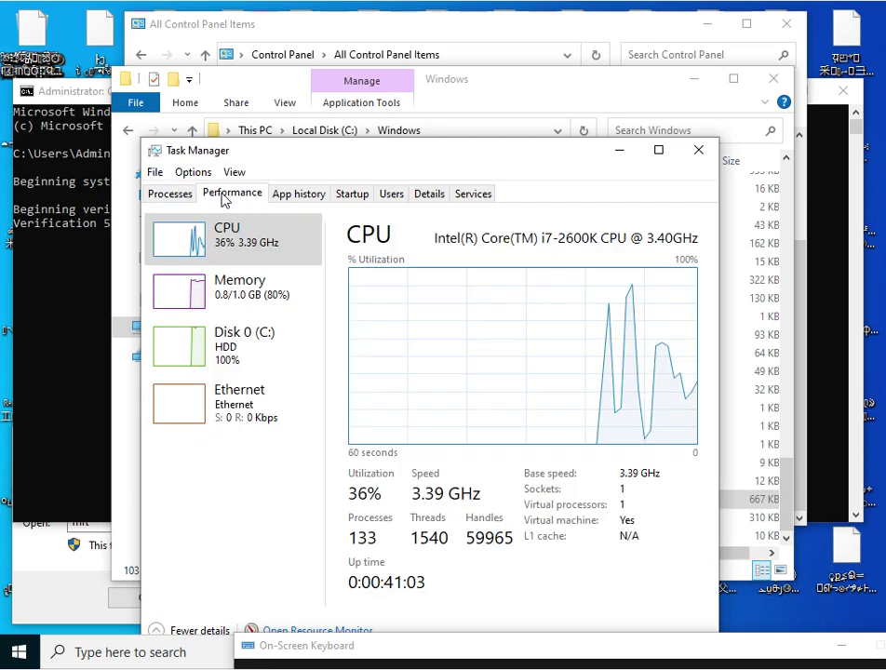
click(390, 193)
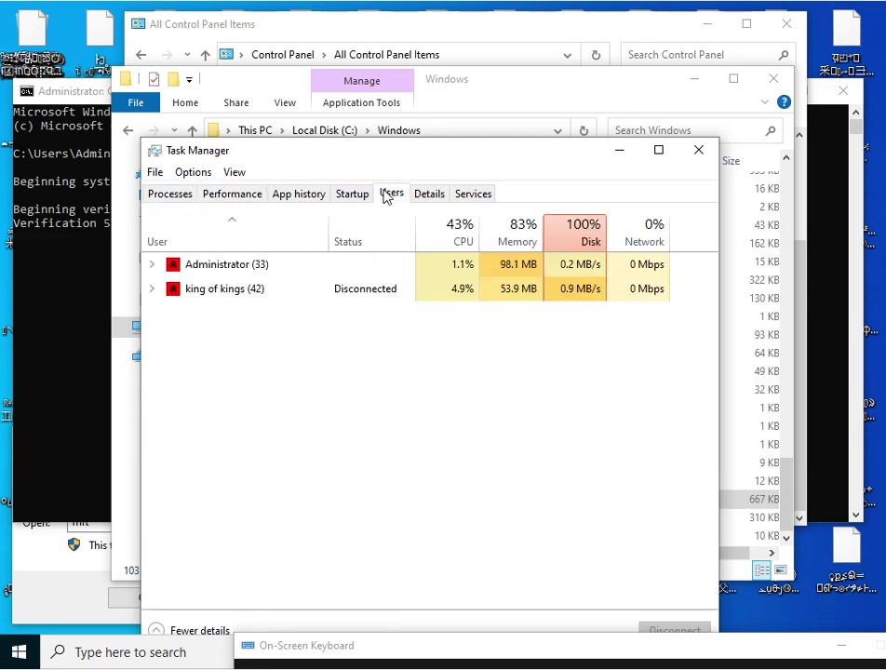
click(154, 288)
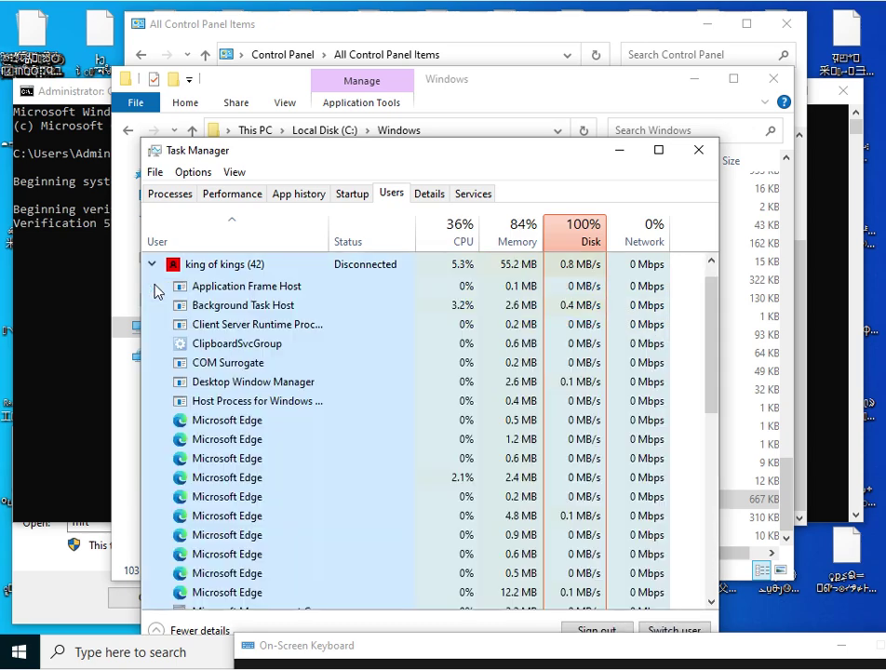
End the Windows Customization Tool process running under the disconnected user, agreeing to abandon unsaved data and shut down
click(356, 350)
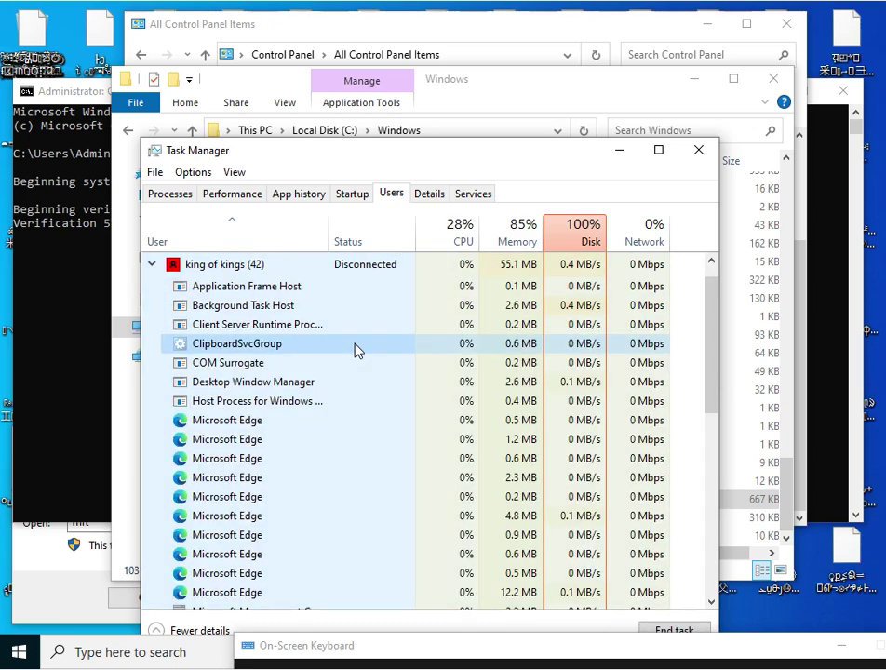
scroll(357, 350, down, 3)
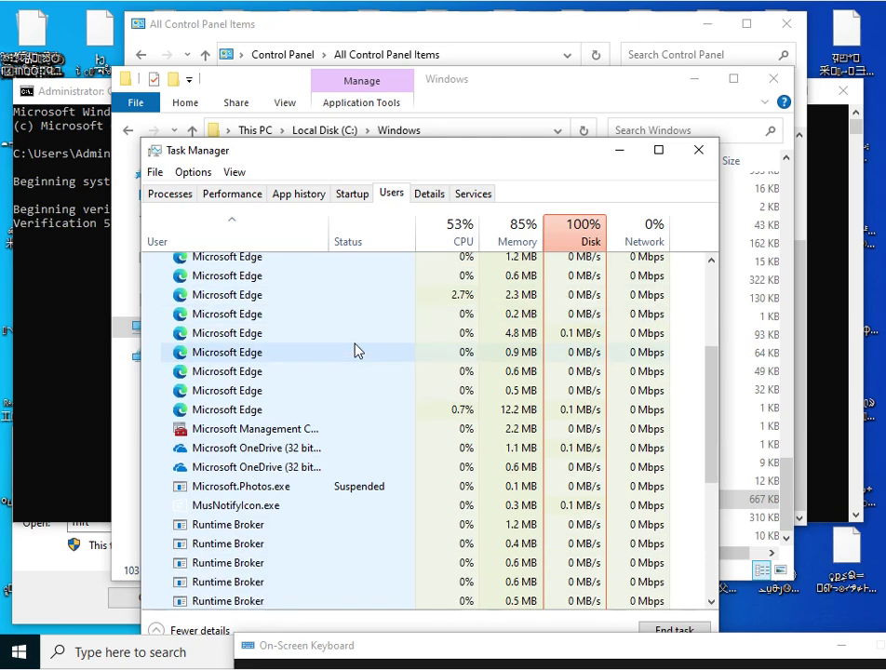
scroll(357, 350, down, 3)
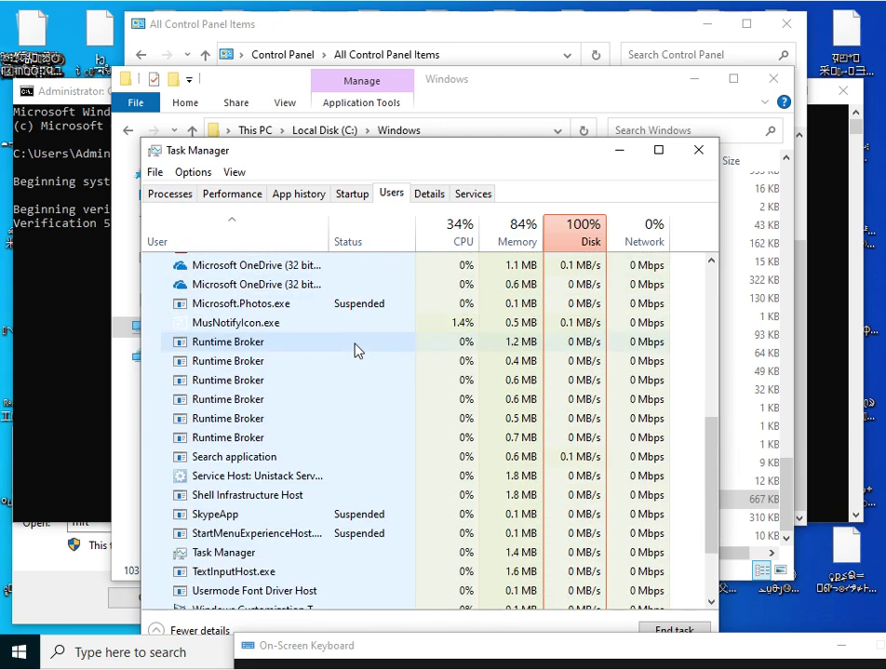
scroll(357, 350, down, 2)
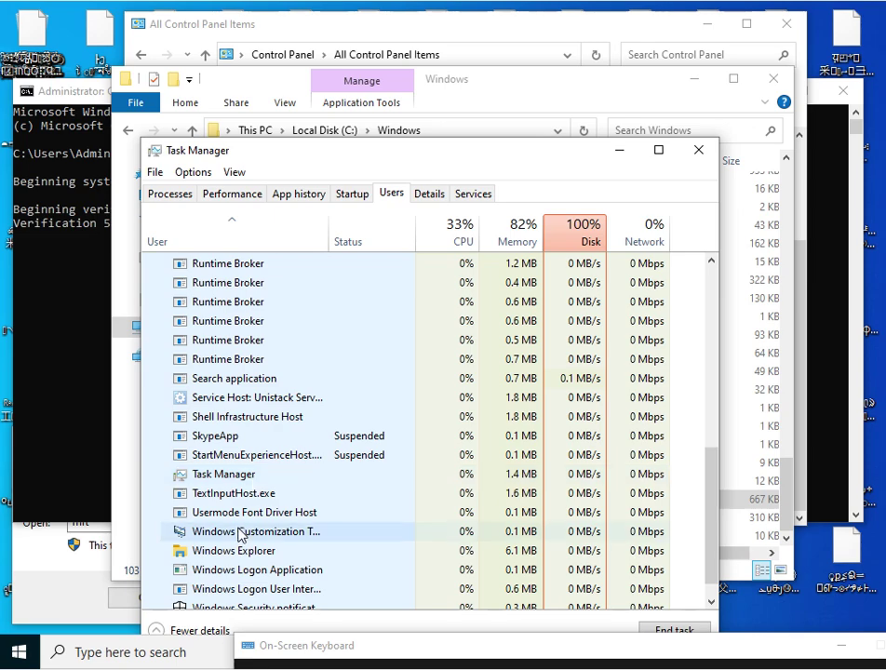
right_click(241, 534)
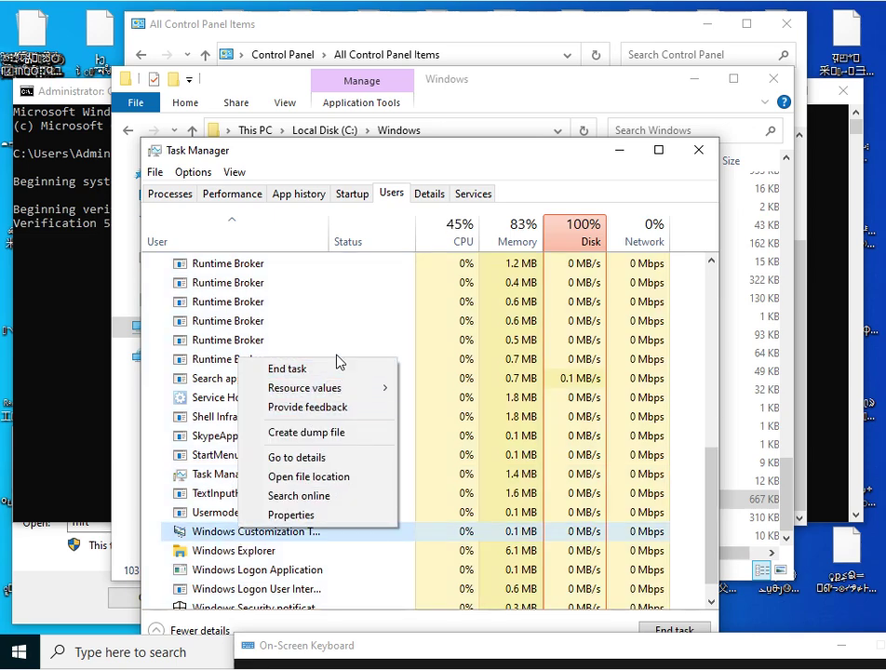
click(289, 369)
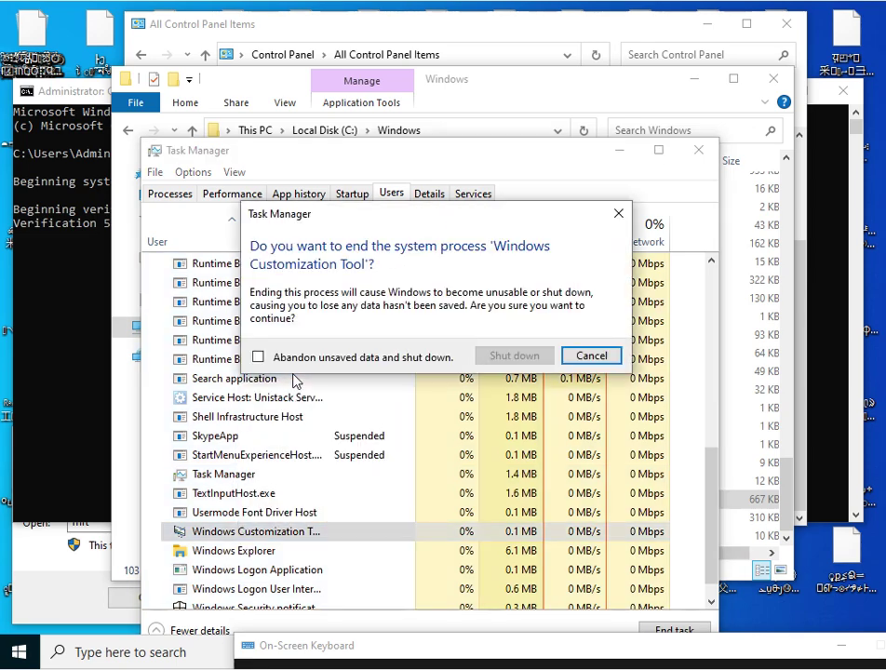
click(417, 358)
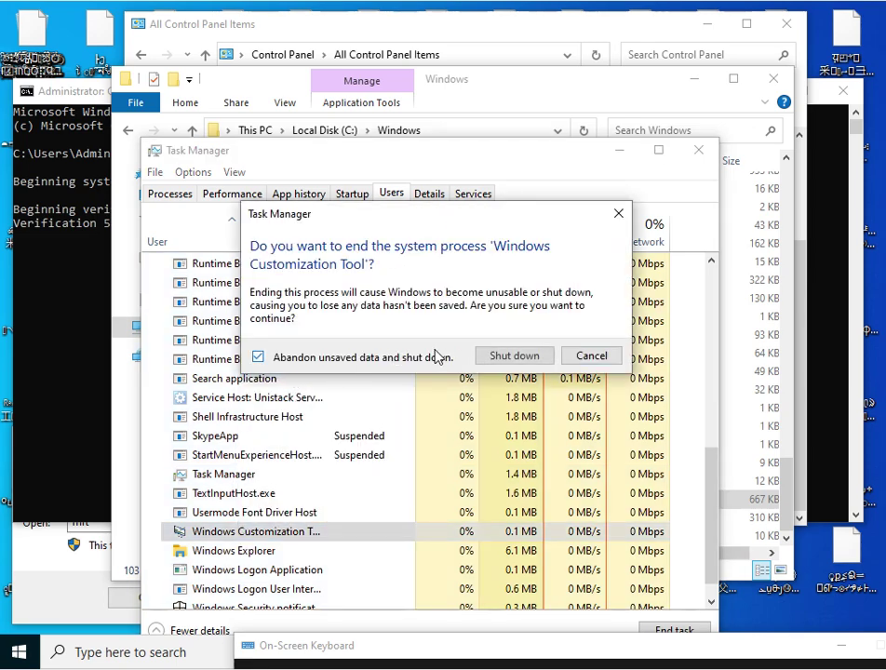
click(507, 358)
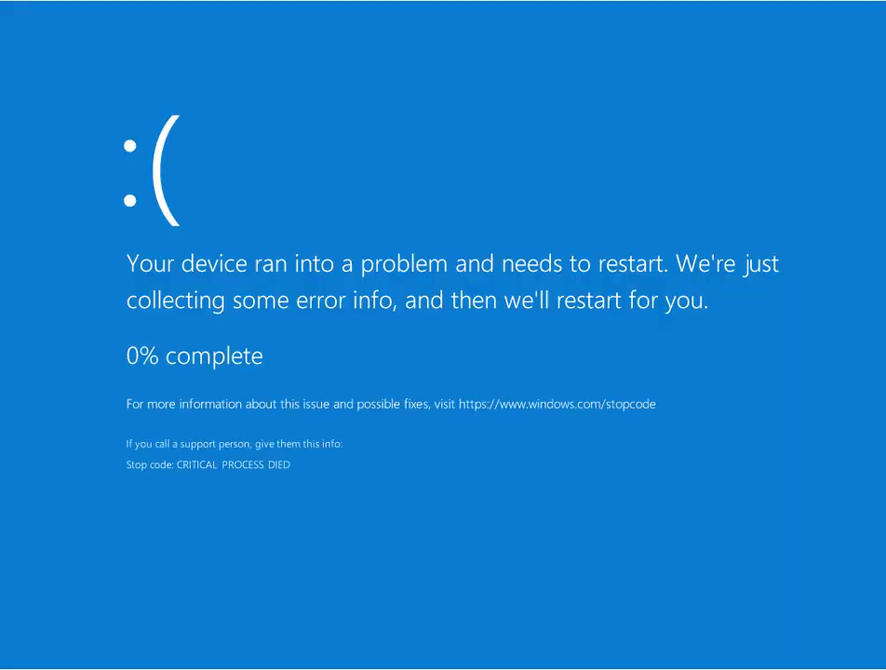